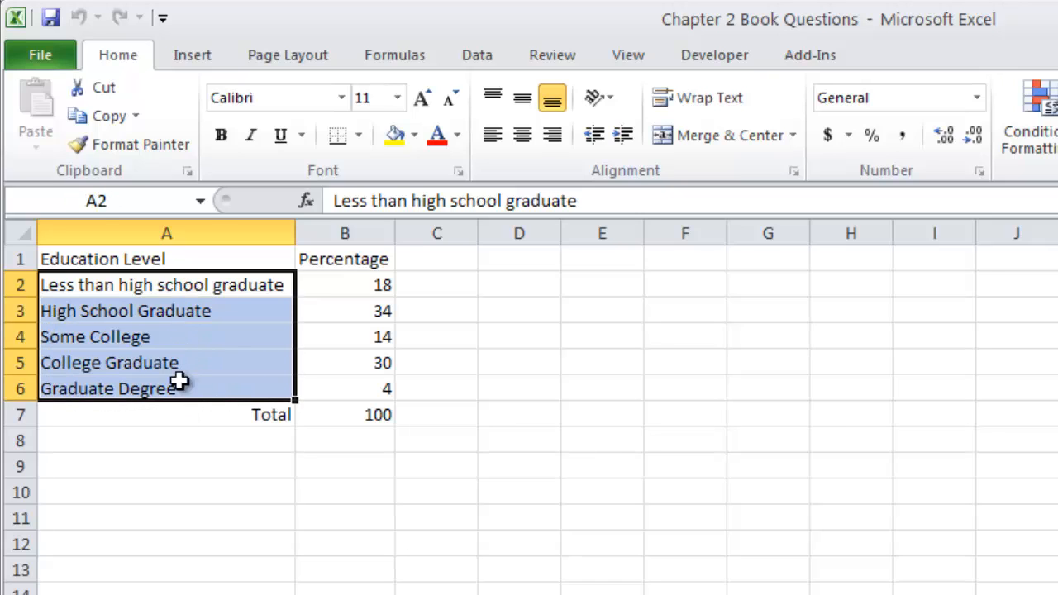
Step: Capitalize the remaining lowercase words in cell A2 so the label reads "Less than High School Graduate"
left_click(411, 201)
type("H")
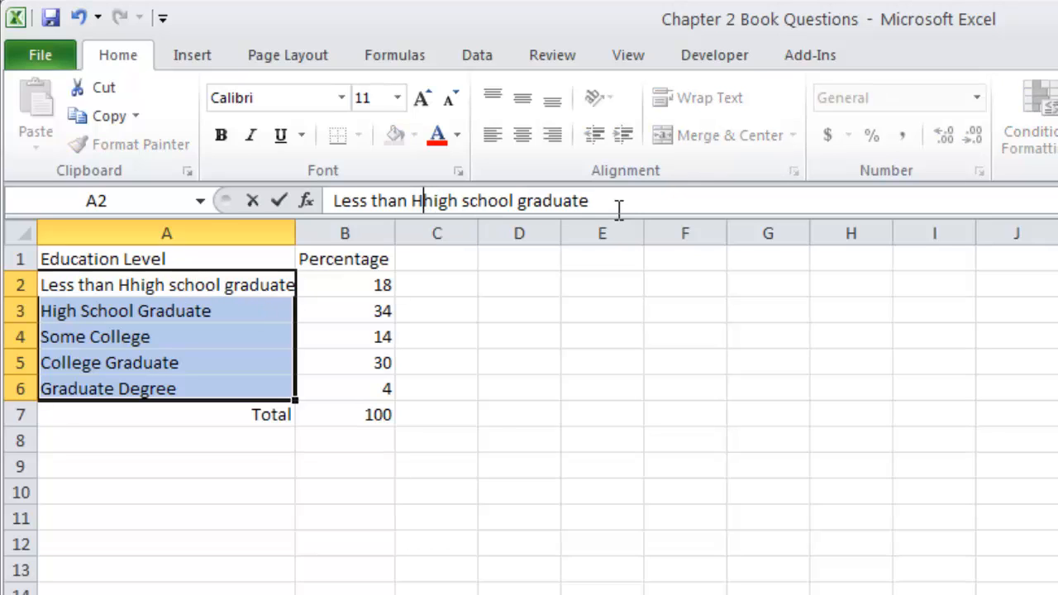
key("Delete")
key("Right")
key("Right")
key("Right")
key("Right")
key("shift+Right")
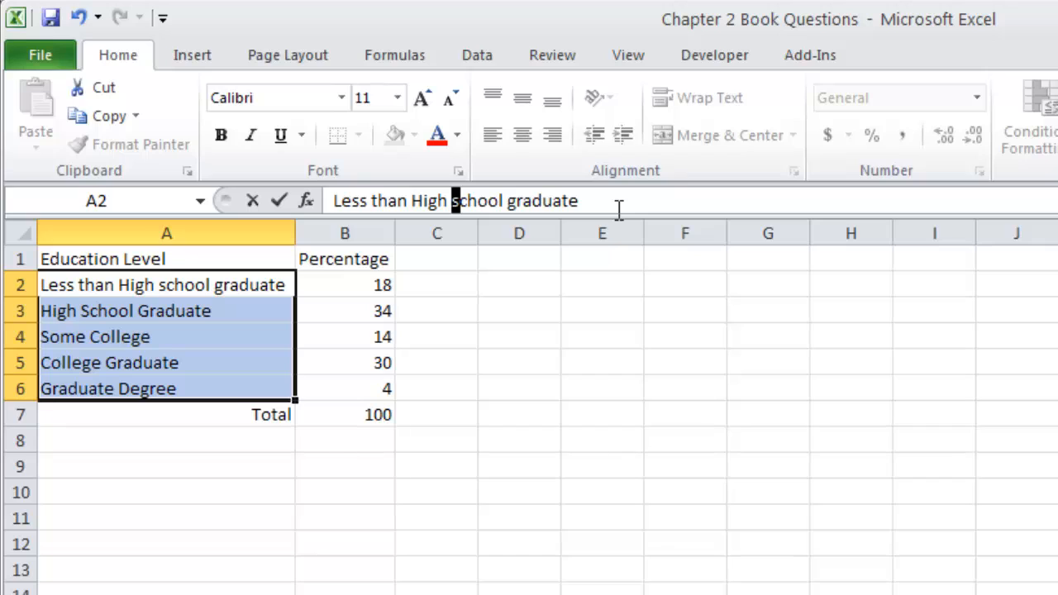
type("S")
key("Right")
key("Right")
key("Right")
key("Right")
key("Right")
key("Right")
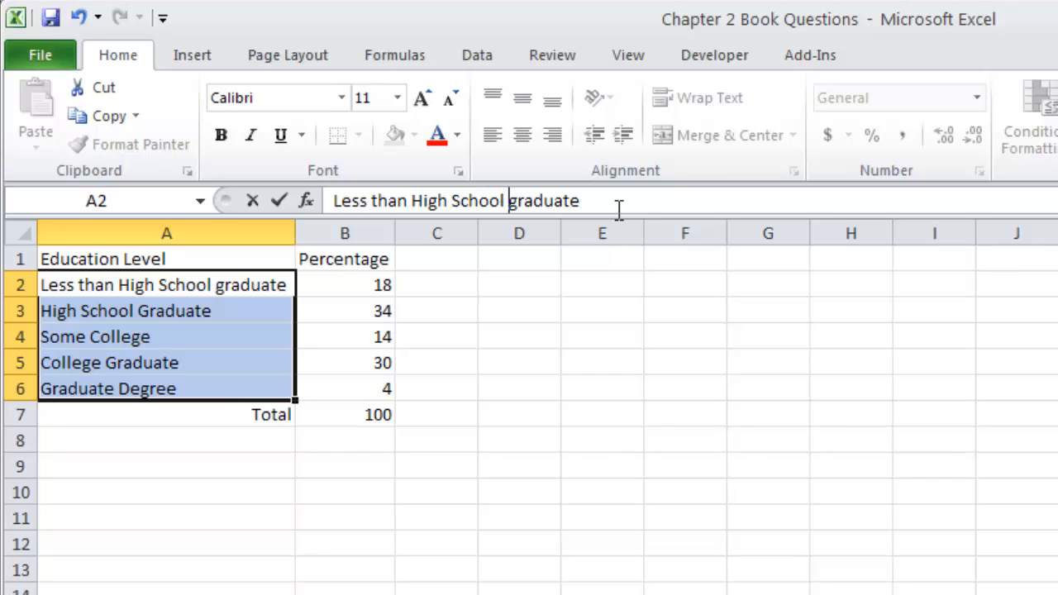
type("G")
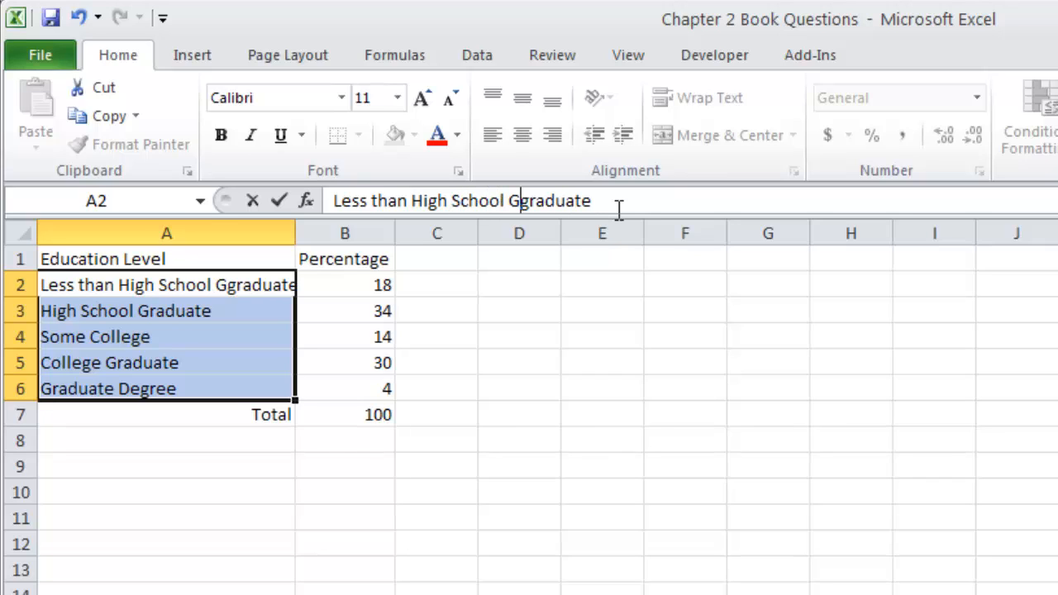
key("Delete")
key("Return")
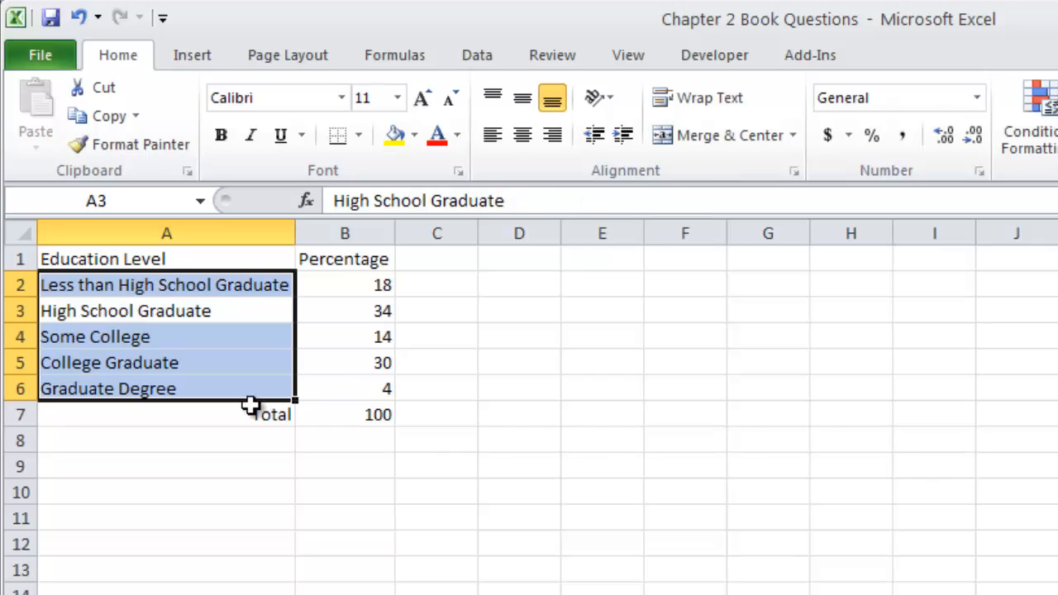
Step: Re-enter the Percentage values in B2 through B6 as 18%, 34%, 14%, 30% and 4%
left_click(375, 258)
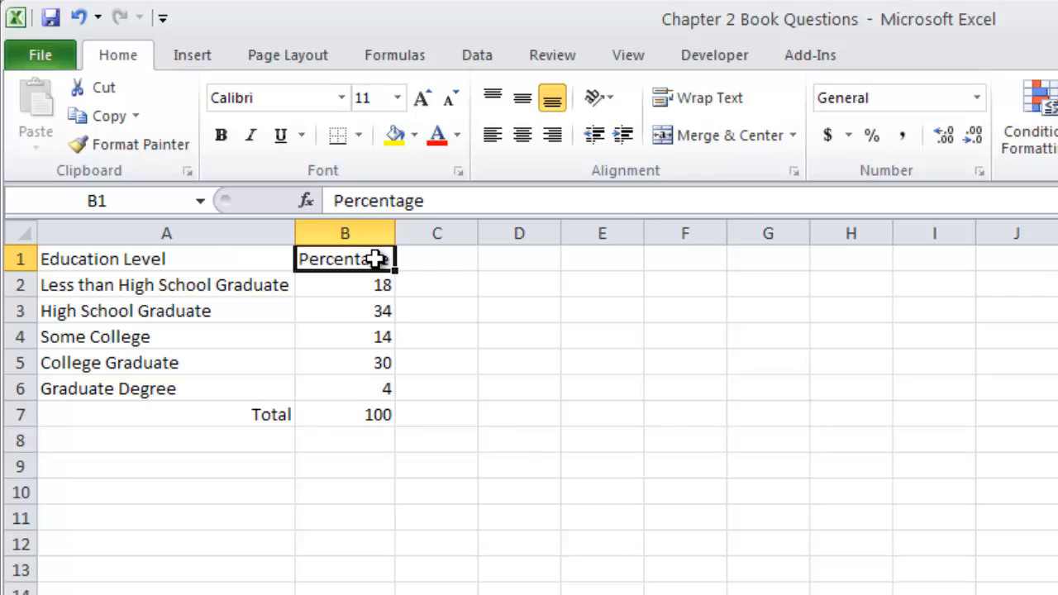
left_click(363, 283)
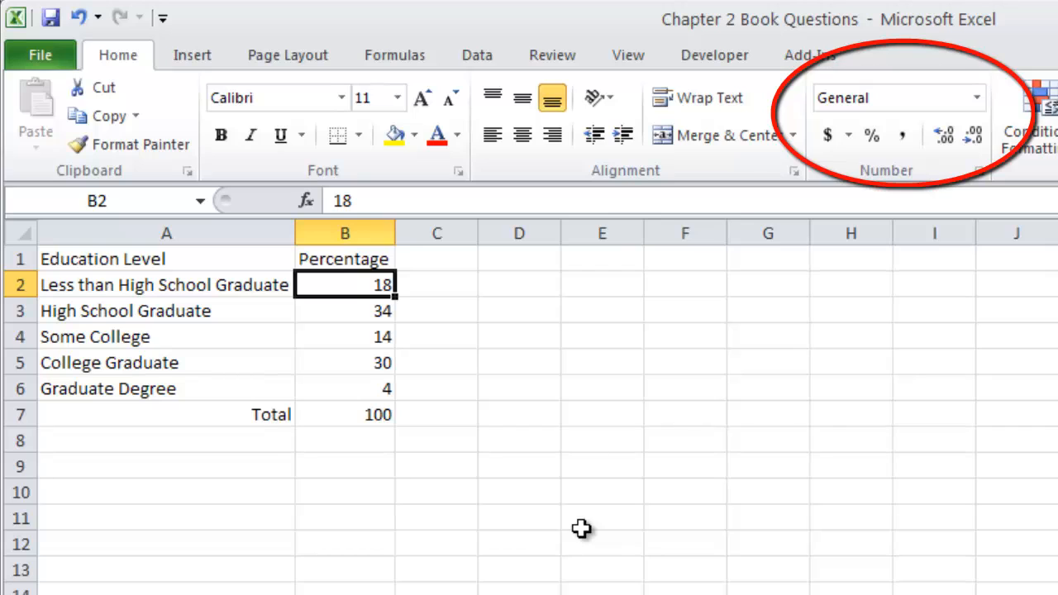
type("18%")
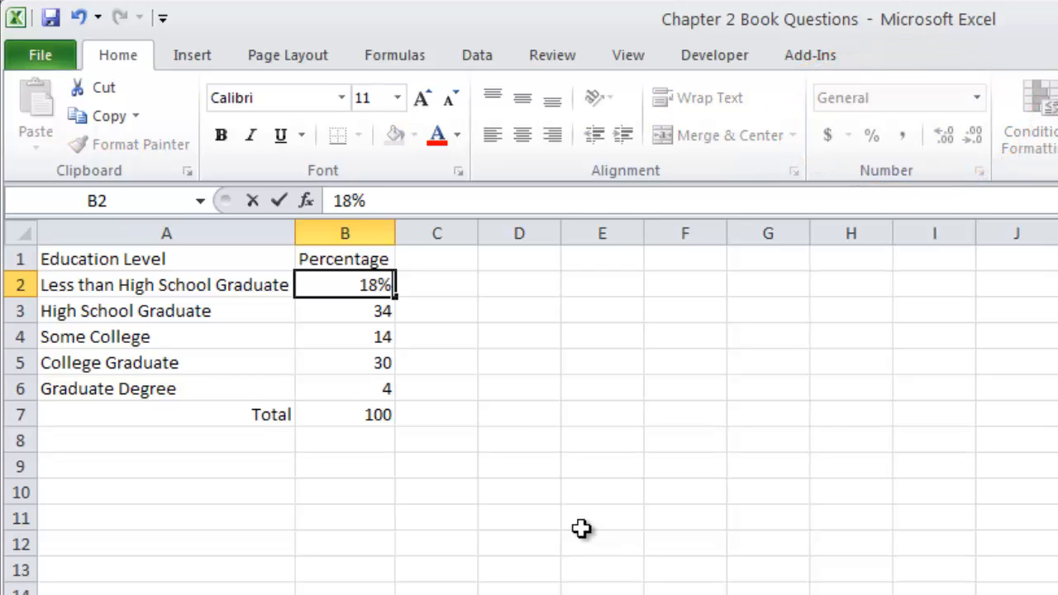
key("Return")
type("34%")
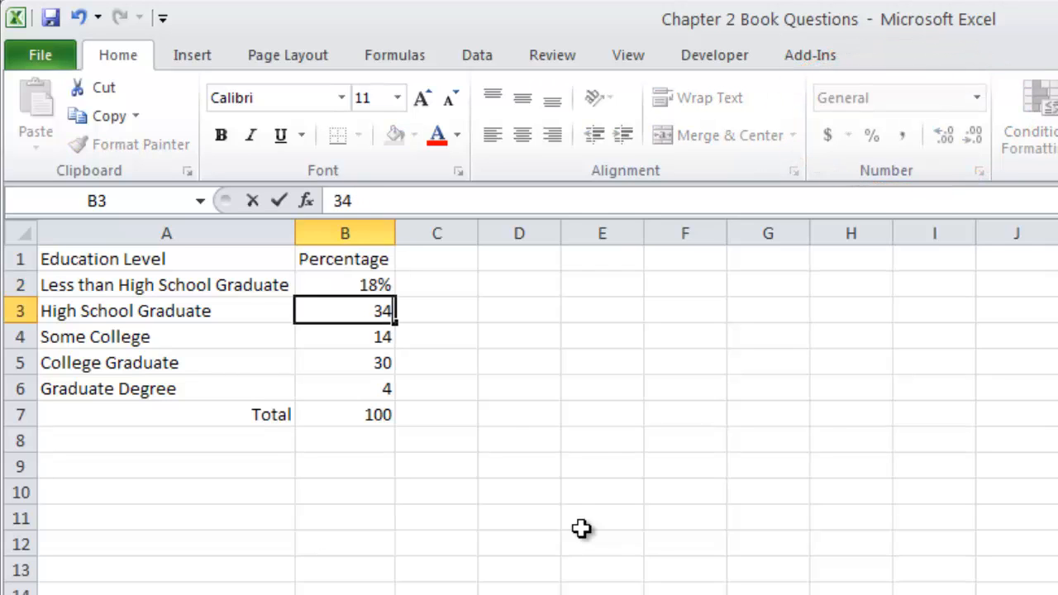
key("Return")
type("14$")
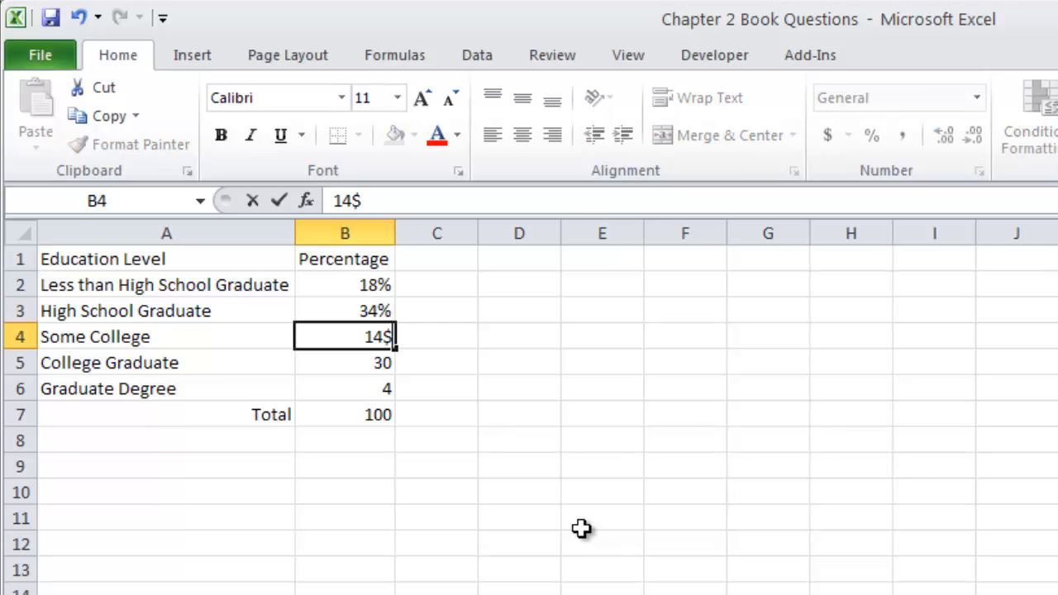
key("BackSpace")
type("%")
key("Return")
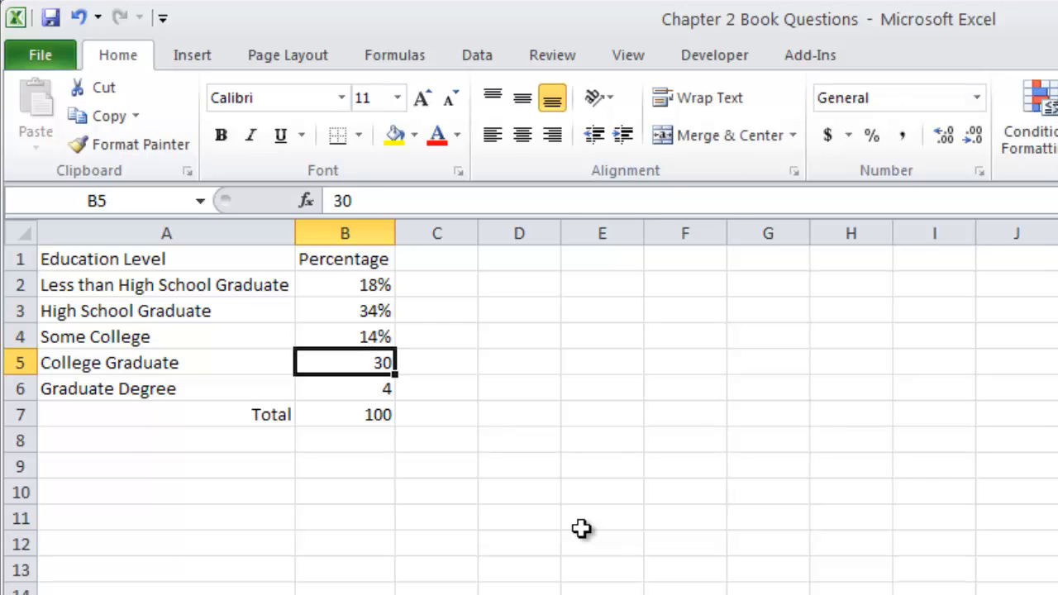
type("30%")
key("Return")
type("4")
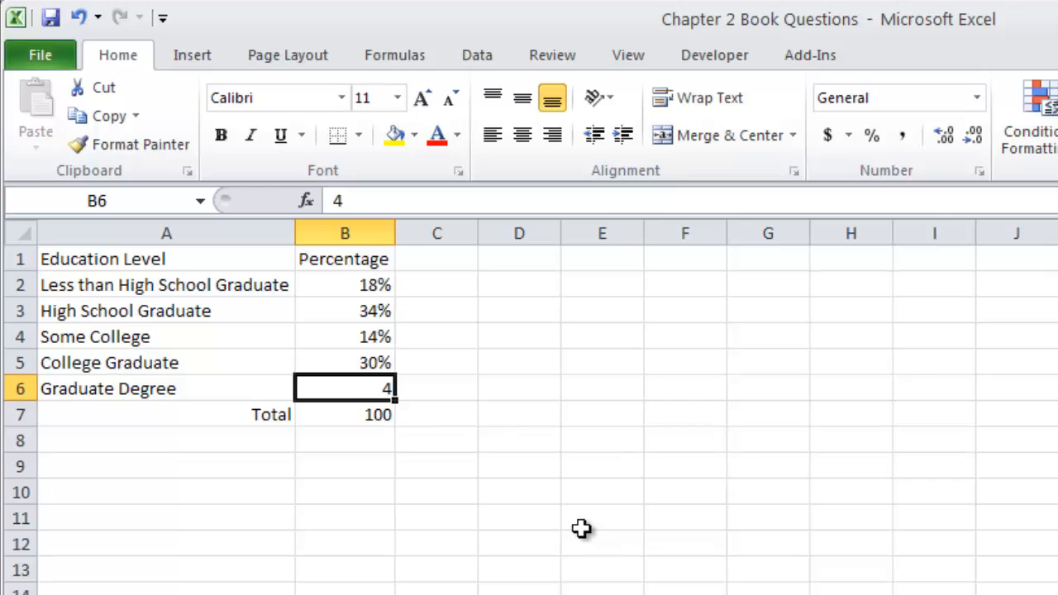
type("%")
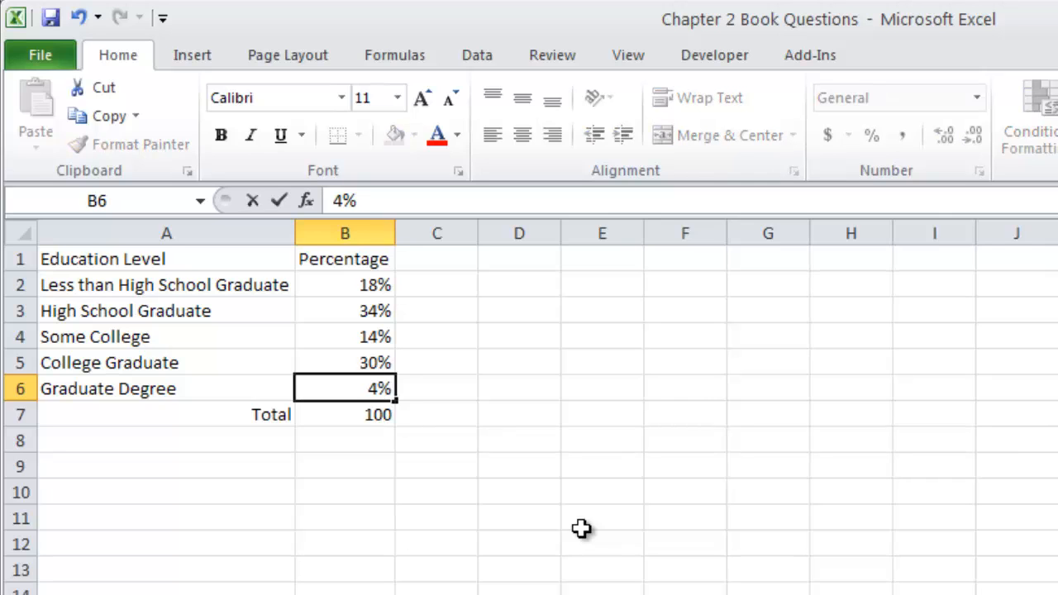
key("Return")
left_click(371, 285)
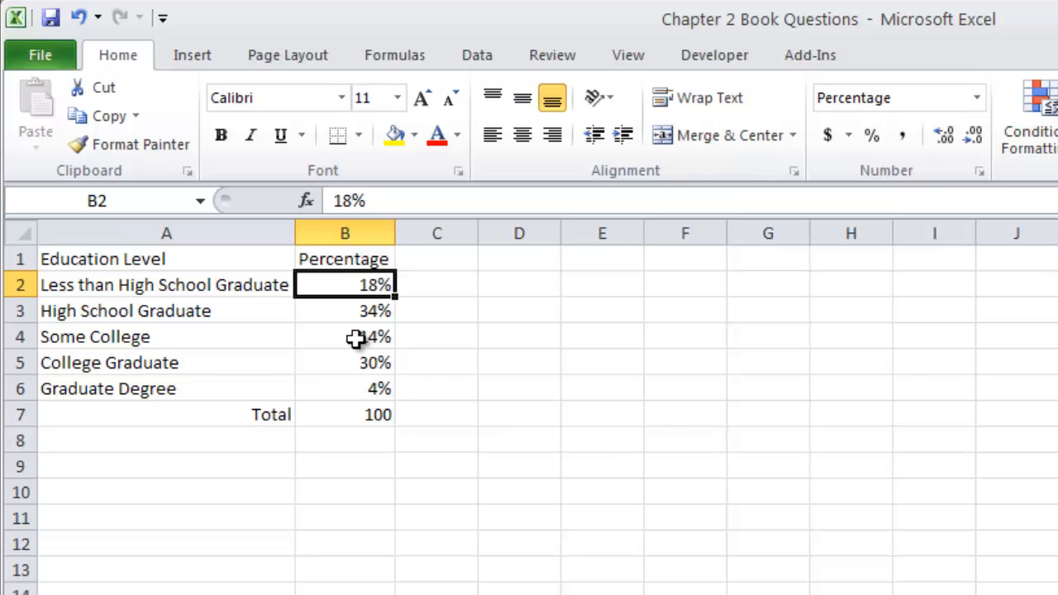
Step: Clear both the Total label and its value from row 7
left_click(372, 413)
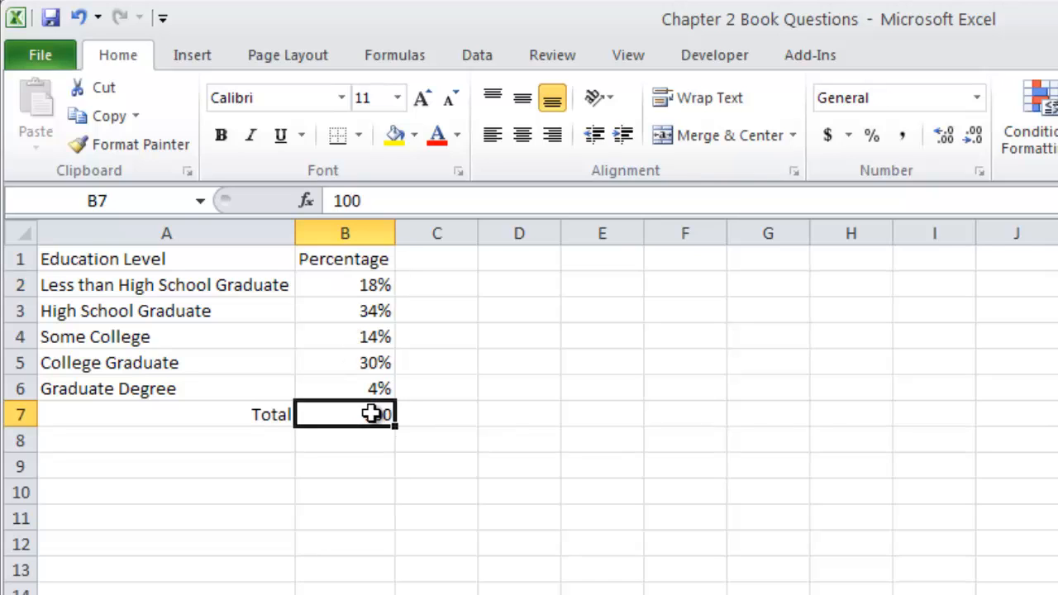
key("Delete")
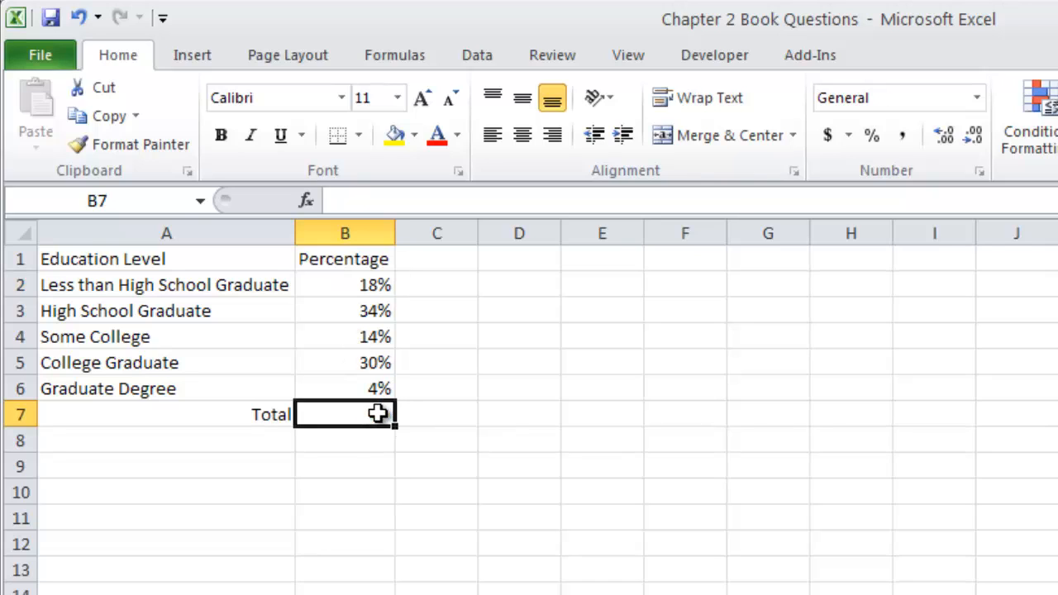
key("Left")
key("Delete")
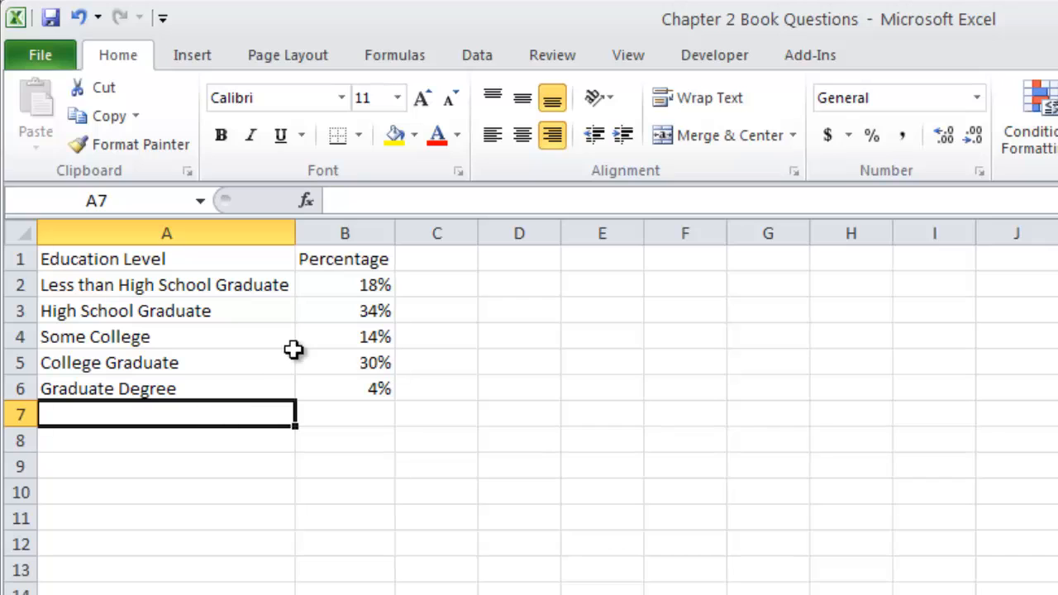
Step: Insert a basic 2-D pie chart from the education level and percentage data
left_click(320, 338)
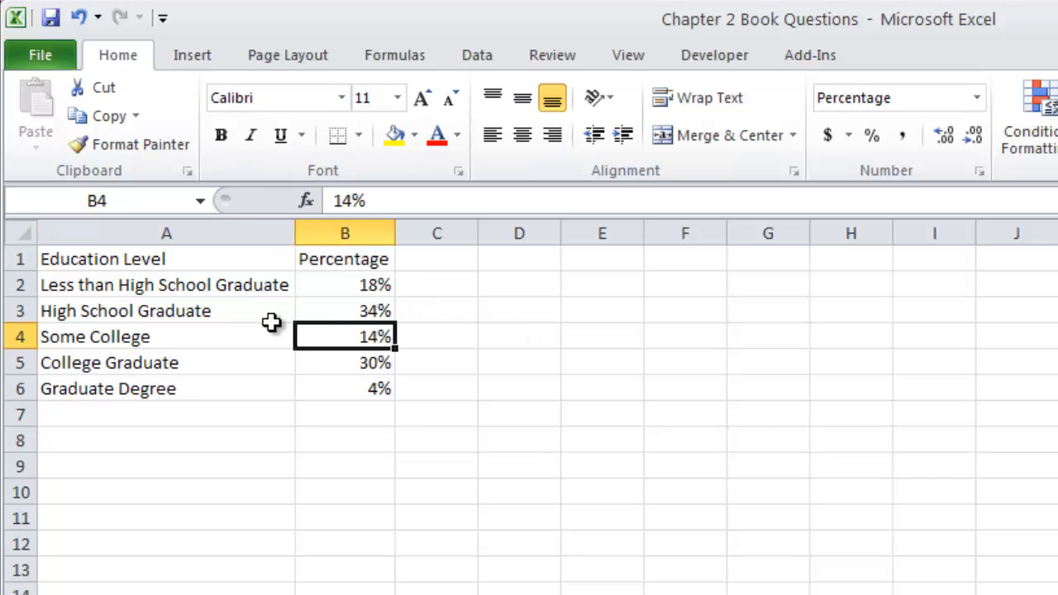
left_click(207, 61)
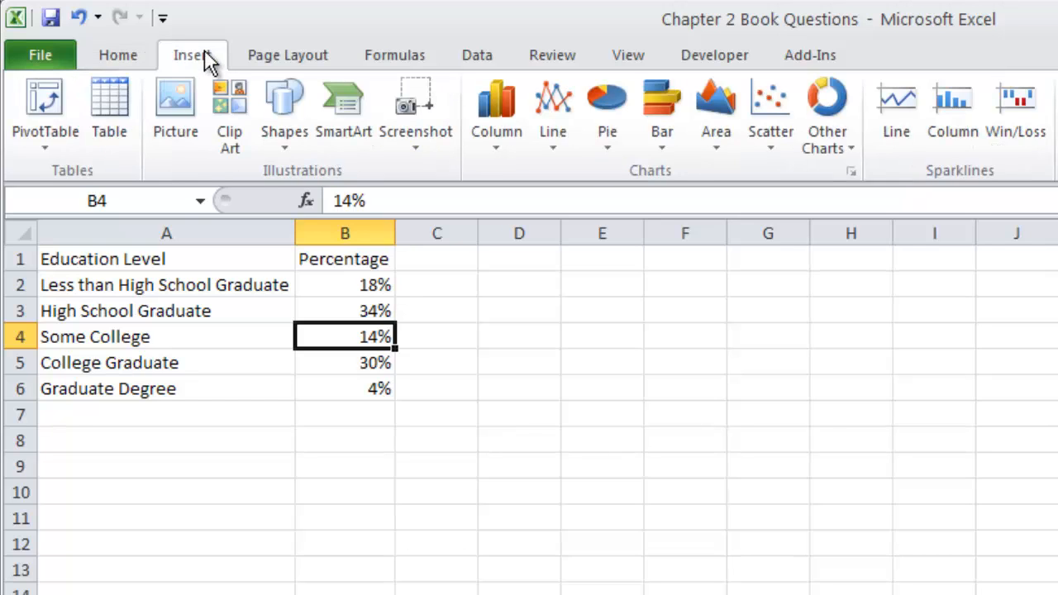
left_click(608, 142)
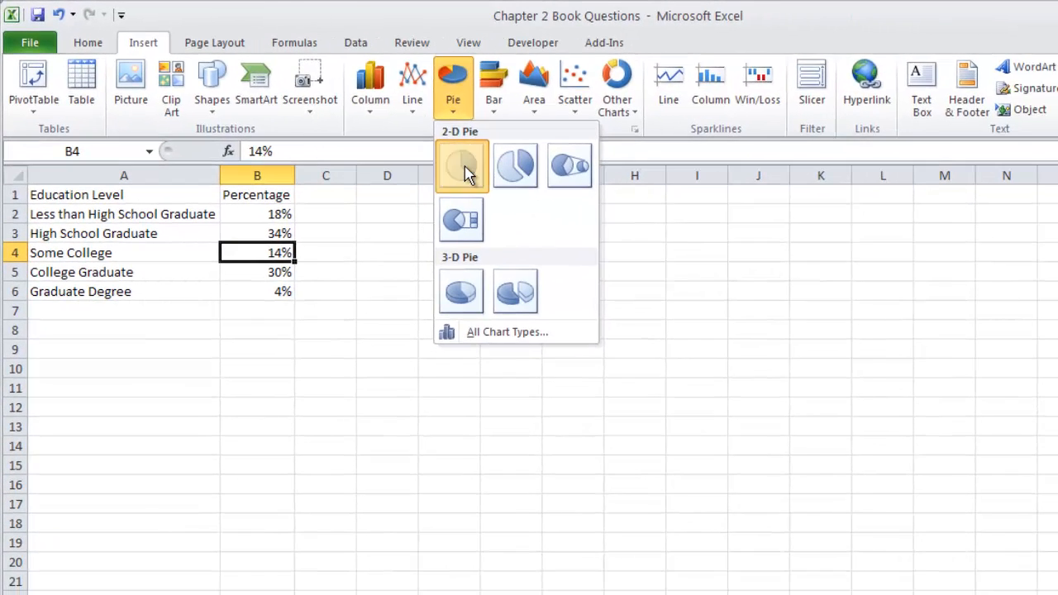
left_click(621, 221)
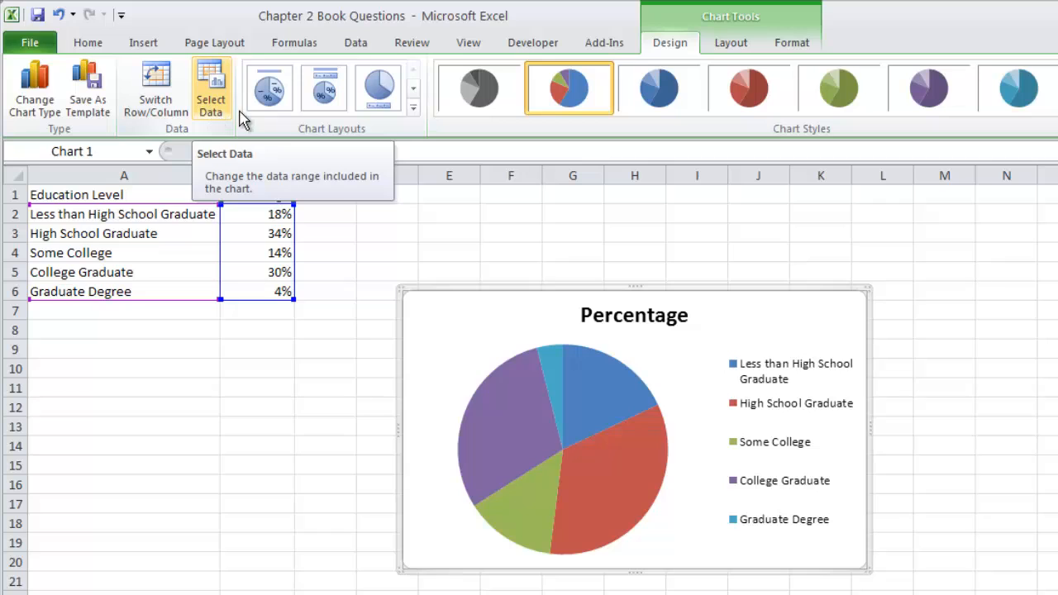
Step: Try the first three preset chart layouts on the pie chart
left_click(417, 109)
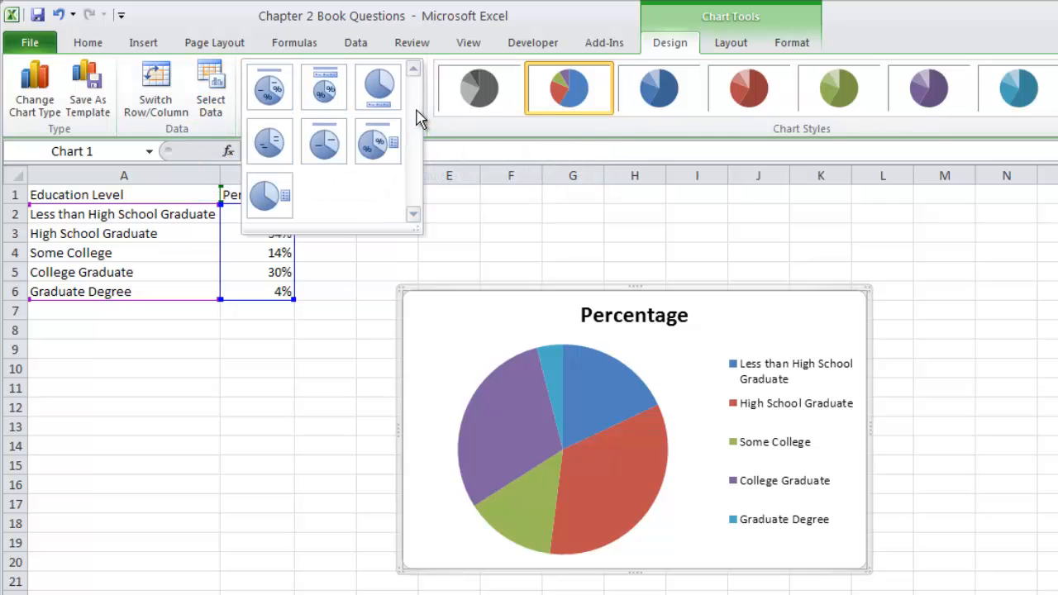
left_click(270, 91)
left_click(322, 93)
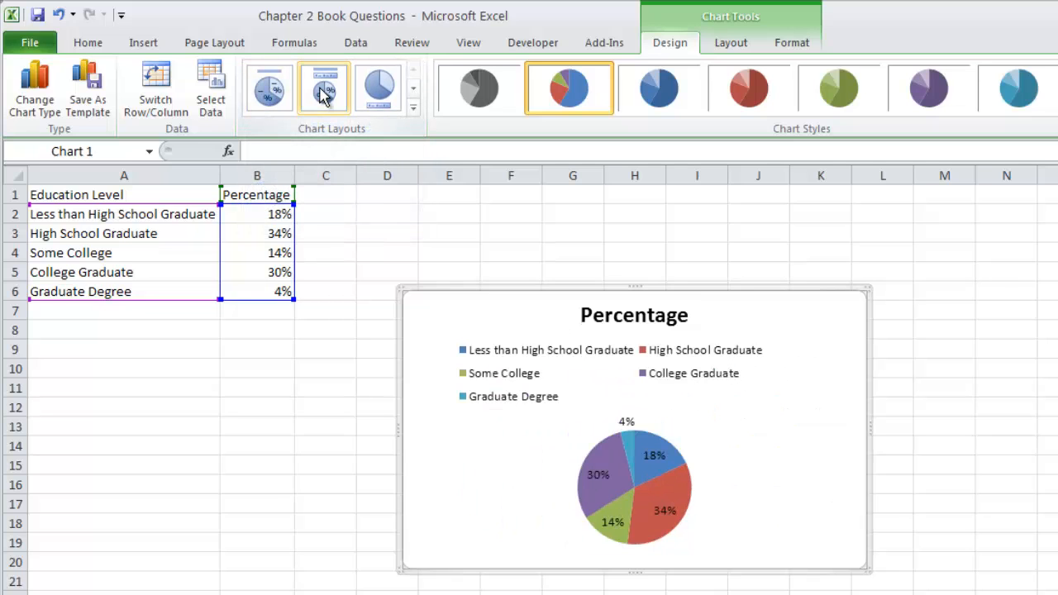
left_click(378, 98)
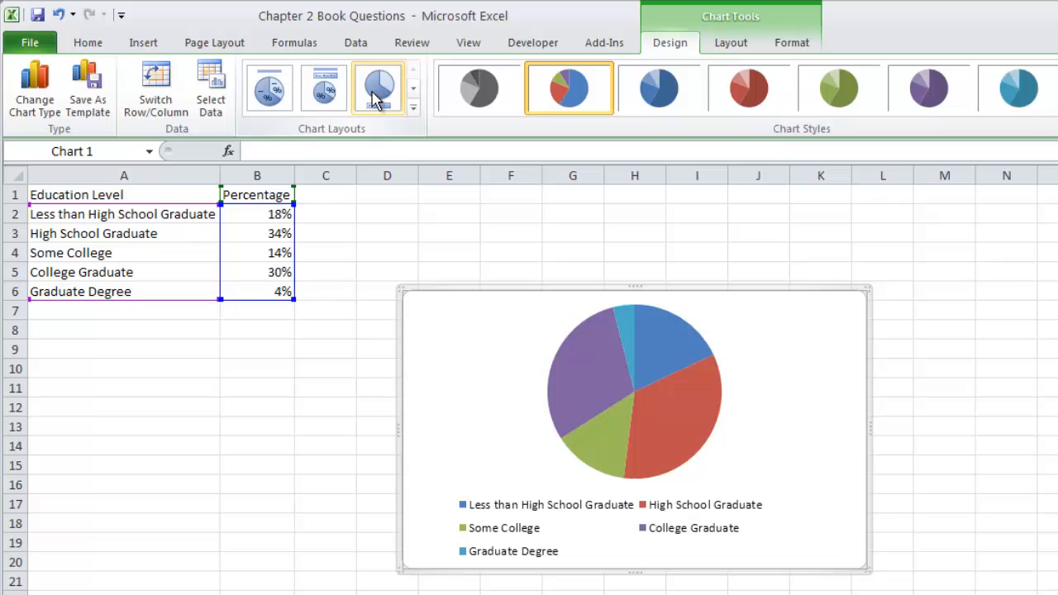
Step: Apply the untitled layout that labels each slice with category name and percentage, and enlarge the chart up to about cell C2
left_click(413, 107)
left_click(261, 142)
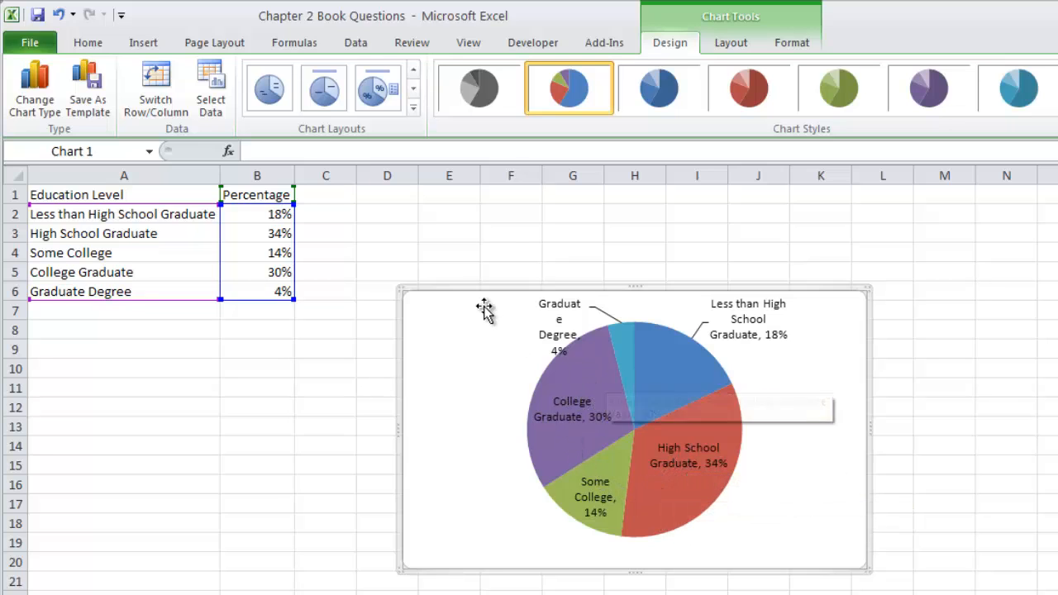
left_click_drag(398, 285, 327, 209)
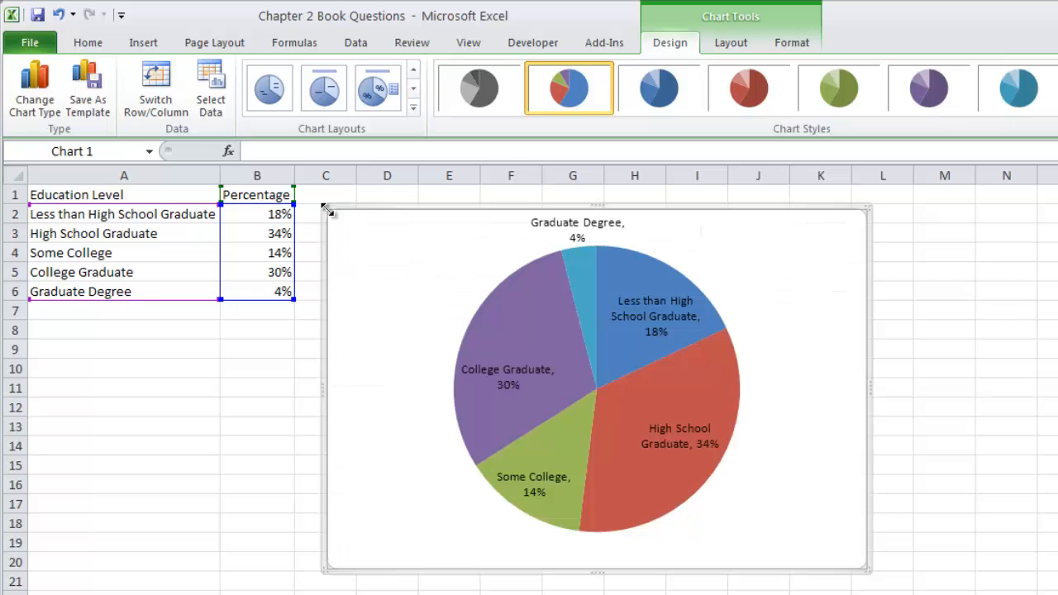
Step: Try the layout with title, percentages and side legend, and return to the one labelling slices with category names and percentages
mouse_move(584, 372)
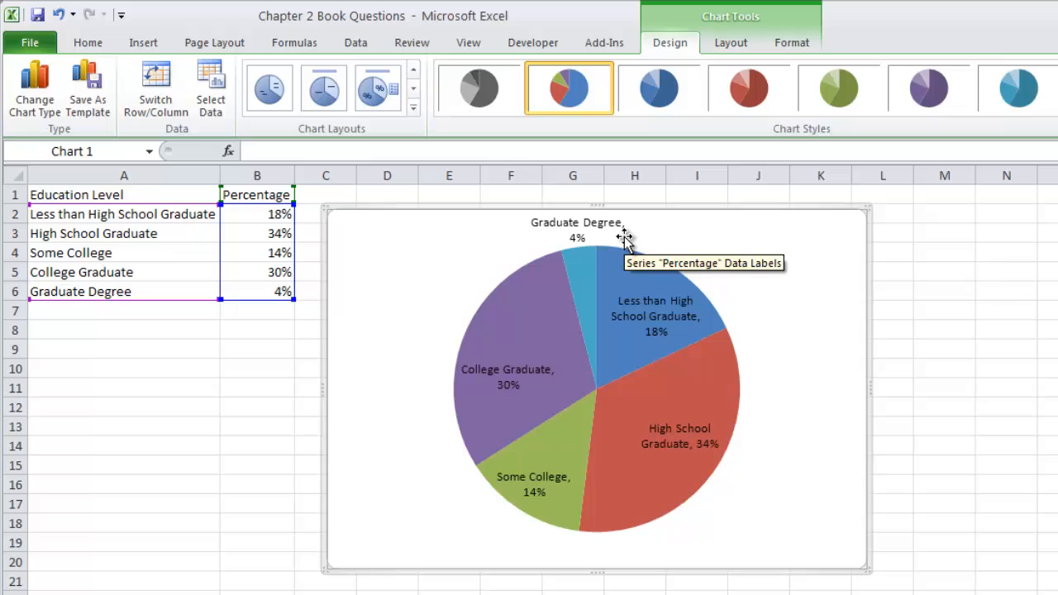
left_click(374, 98)
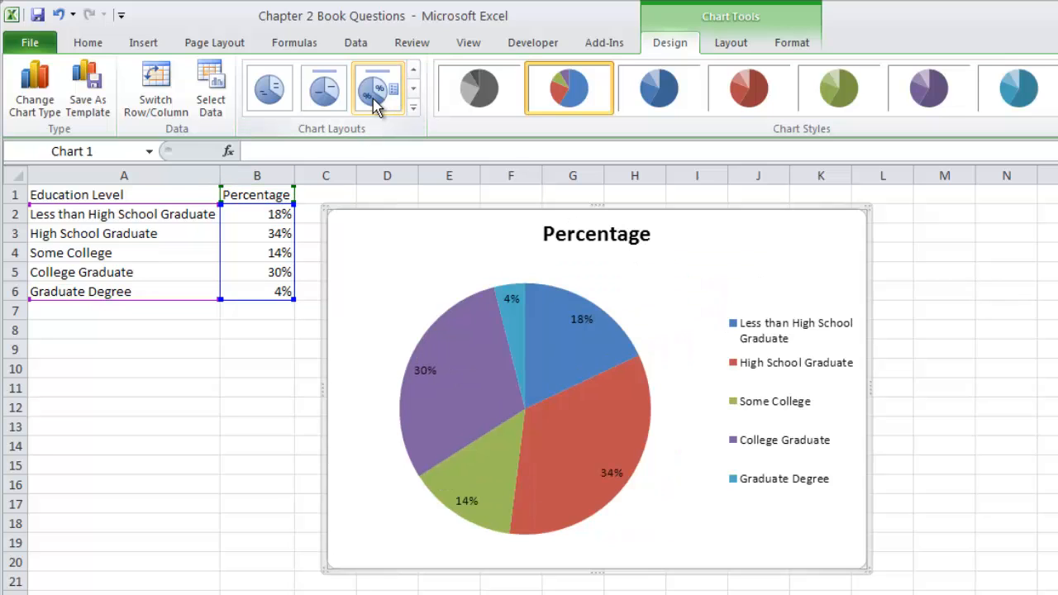
left_click(412, 107)
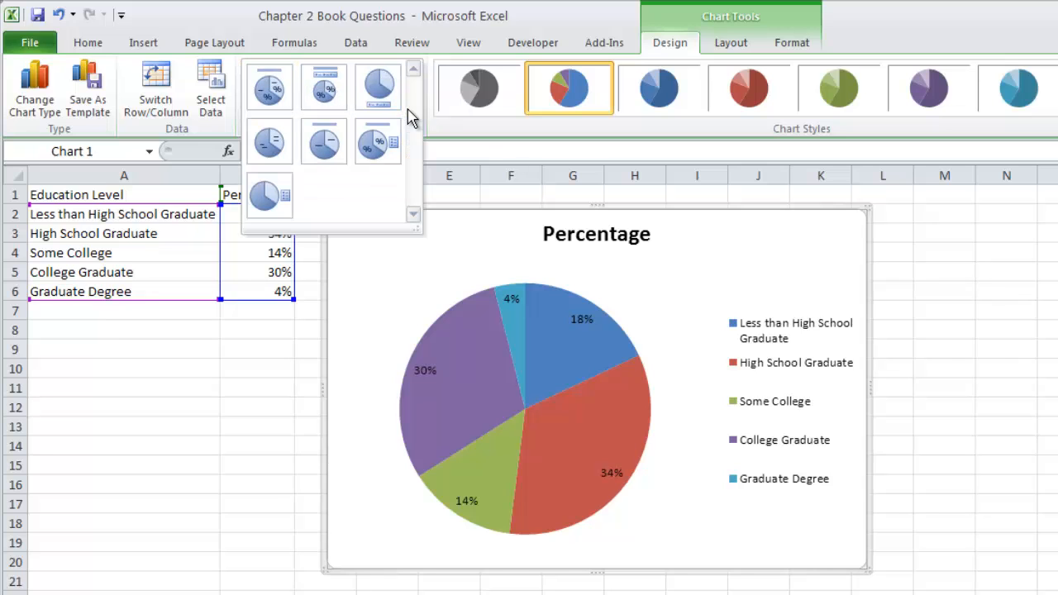
left_click(279, 147)
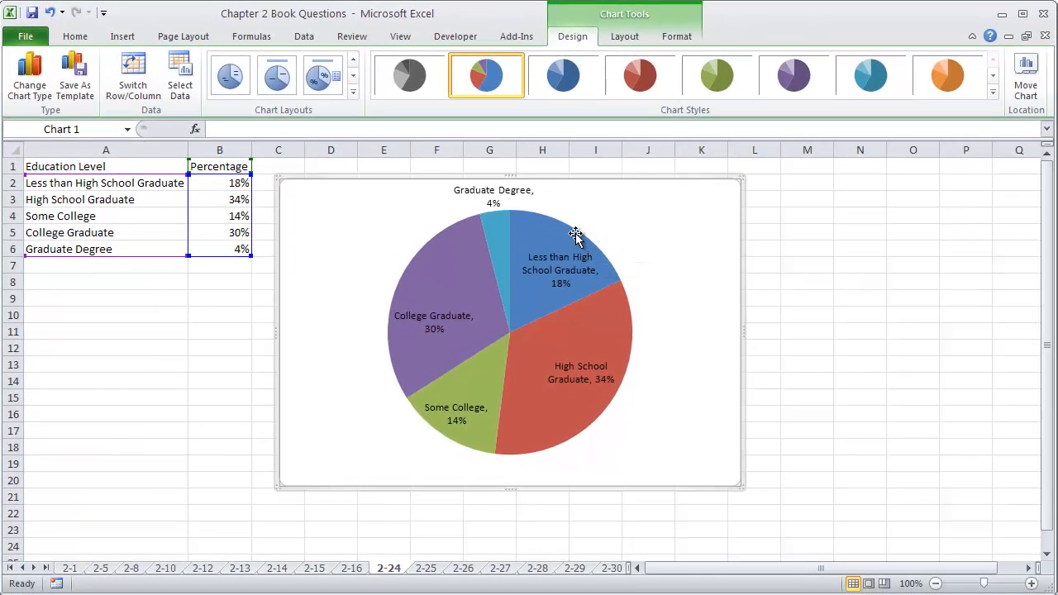
Step: Go to sheet 2-26 and insert a blank row above the Freshman row, selecting cell B1 in it
mouse_move(575, 234)
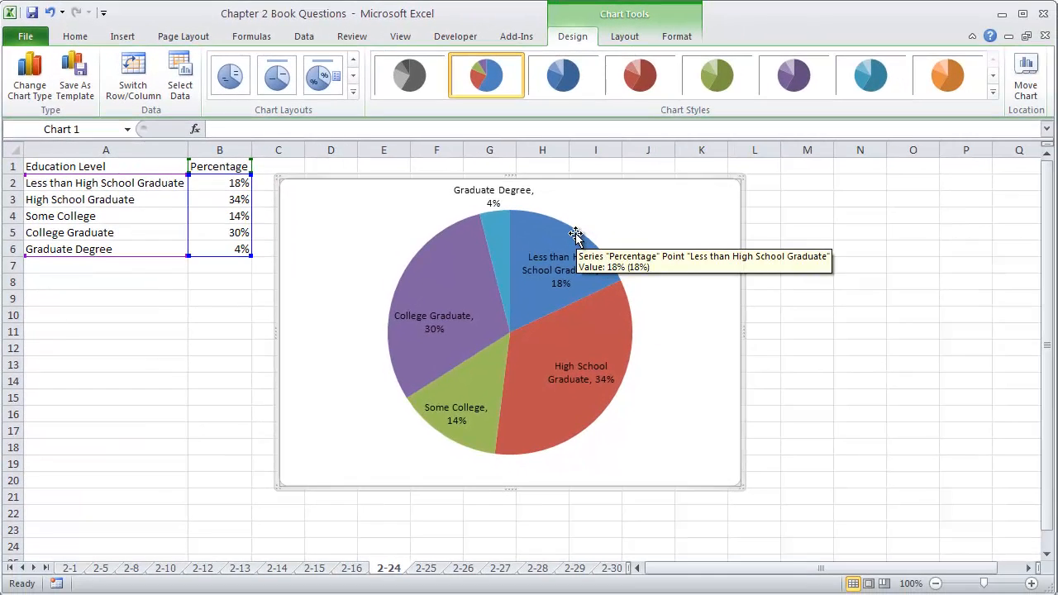
left_click(467, 570)
left_click(220, 214)
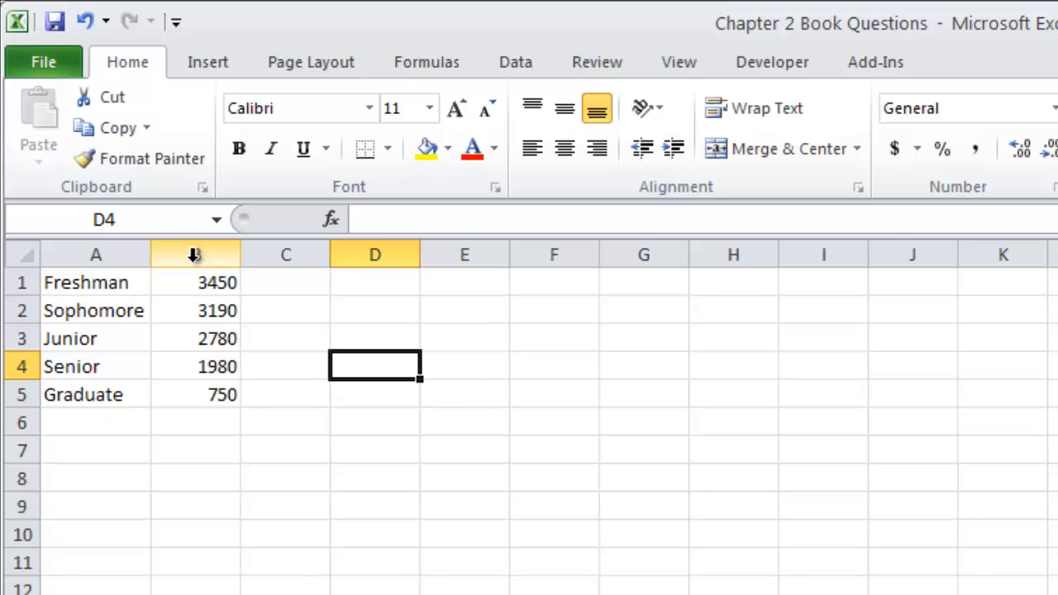
left_click(17, 282)
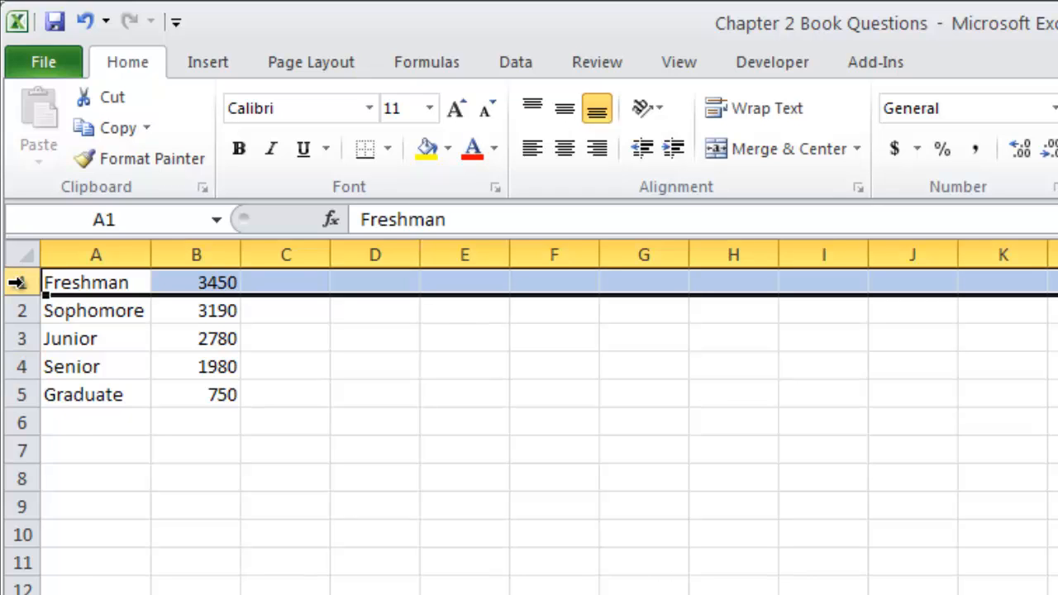
right_click(17, 282)
left_click(88, 465)
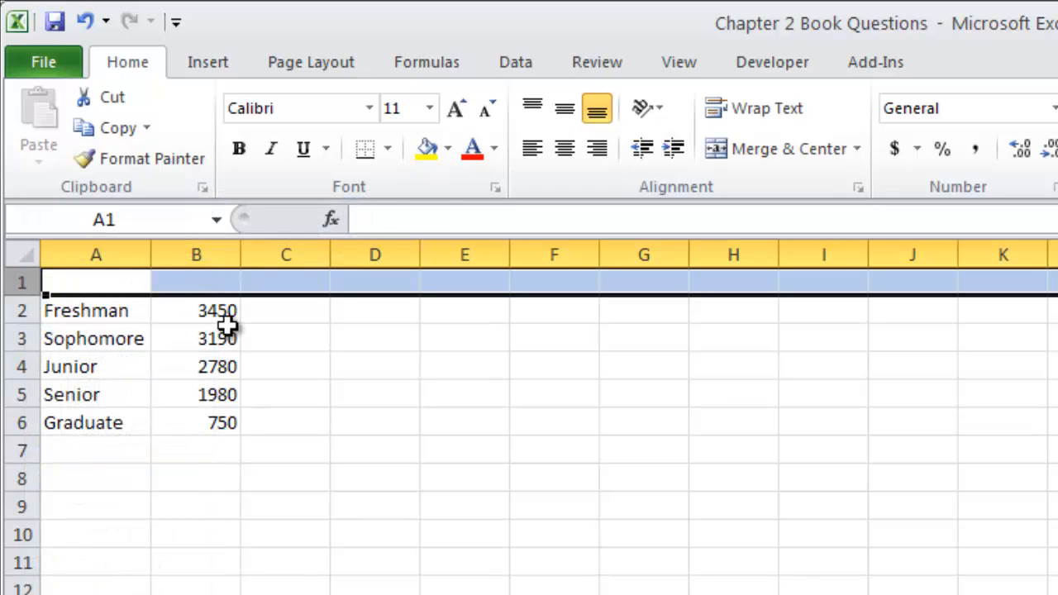
left_click(212, 282)
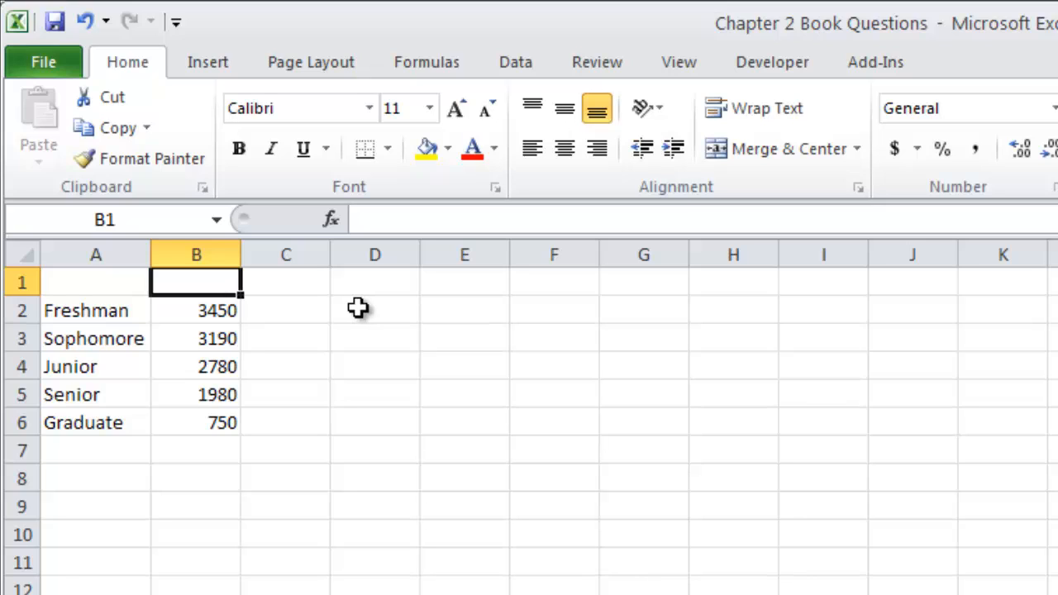
Step: Enter the header "Number of Students at CMU" in cell B1
type("Number")
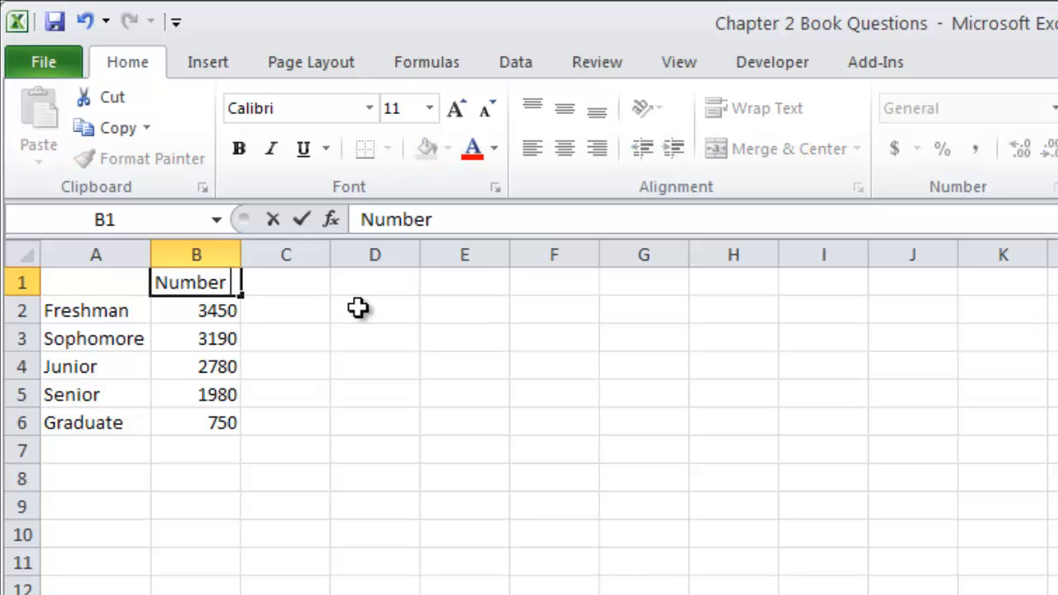
type(" of Students at ")
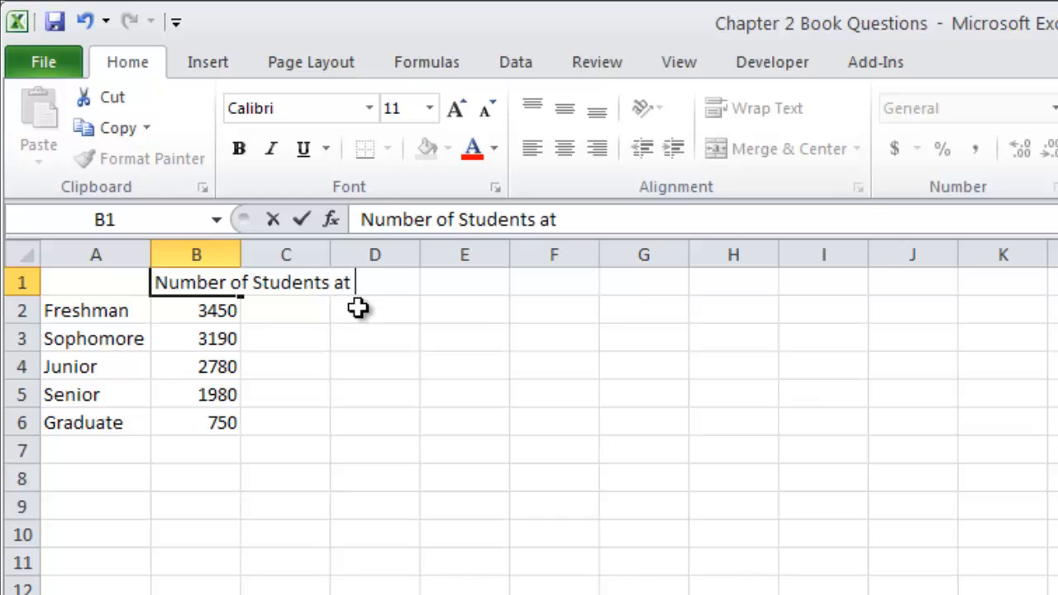
type("CMU")
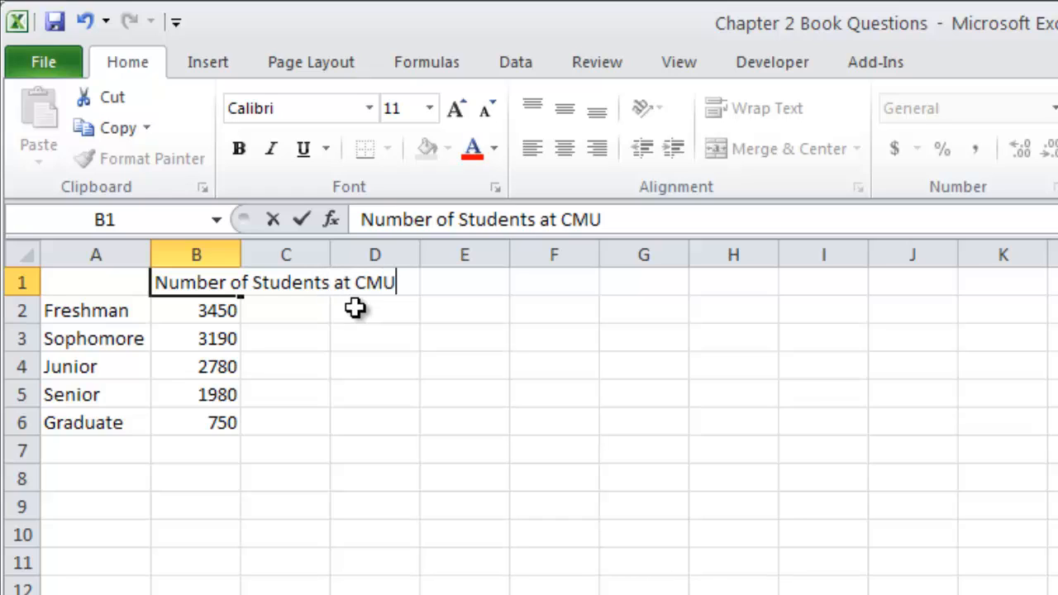
left_click(203, 362)
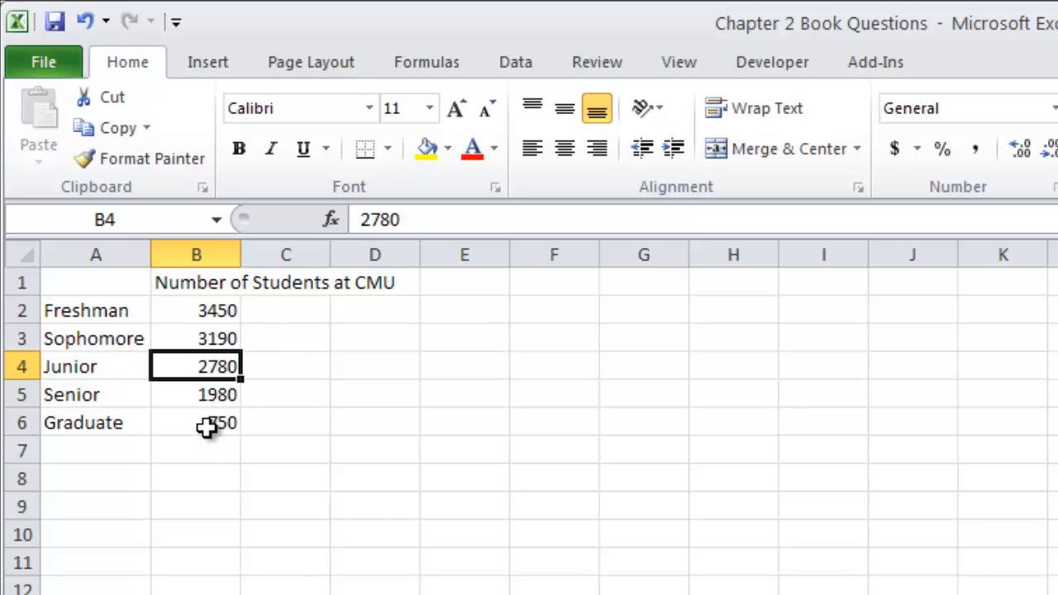
Step: Enter the header "Class Standing" in cell A1, above the class names
left_click(95, 363)
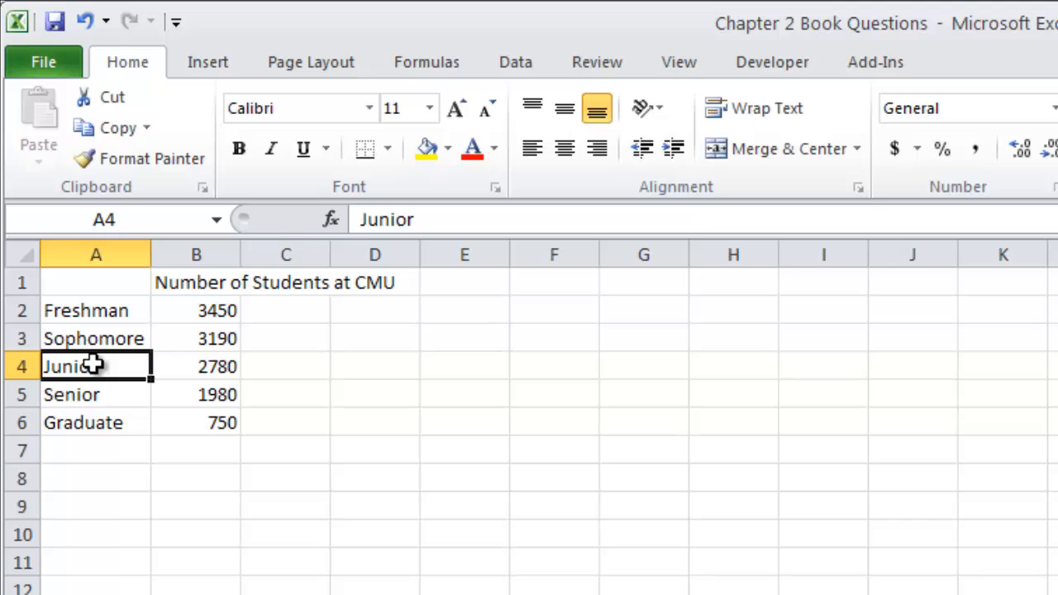
left_click(91, 283)
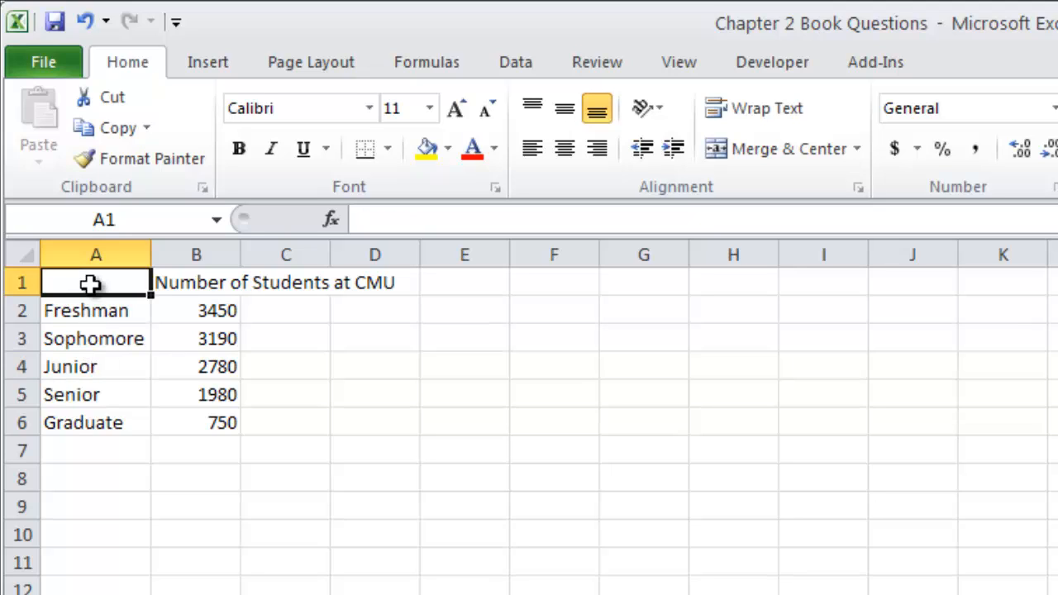
type("Class")
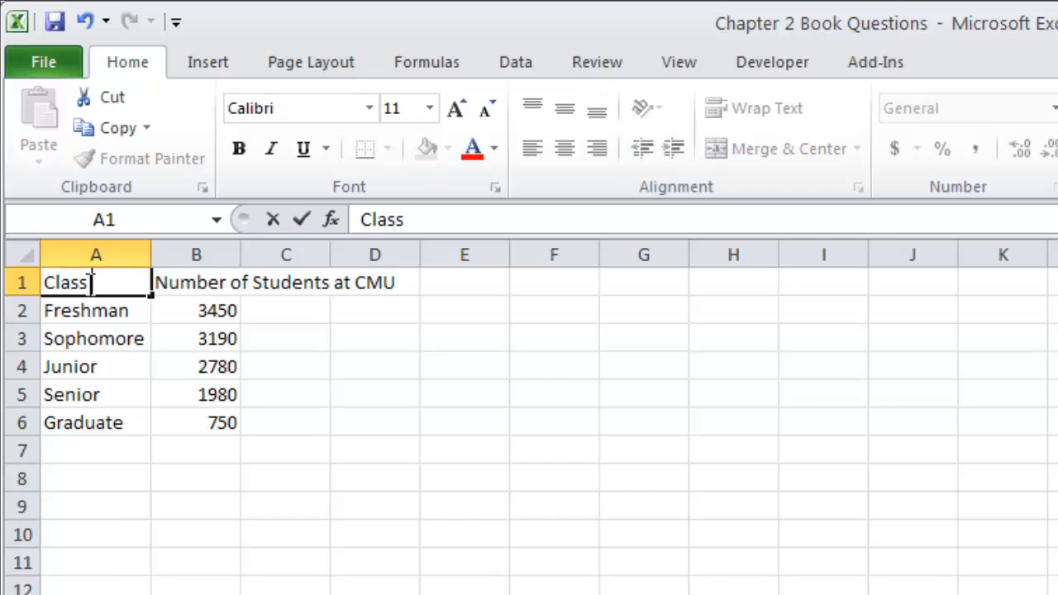
type(" Standing")
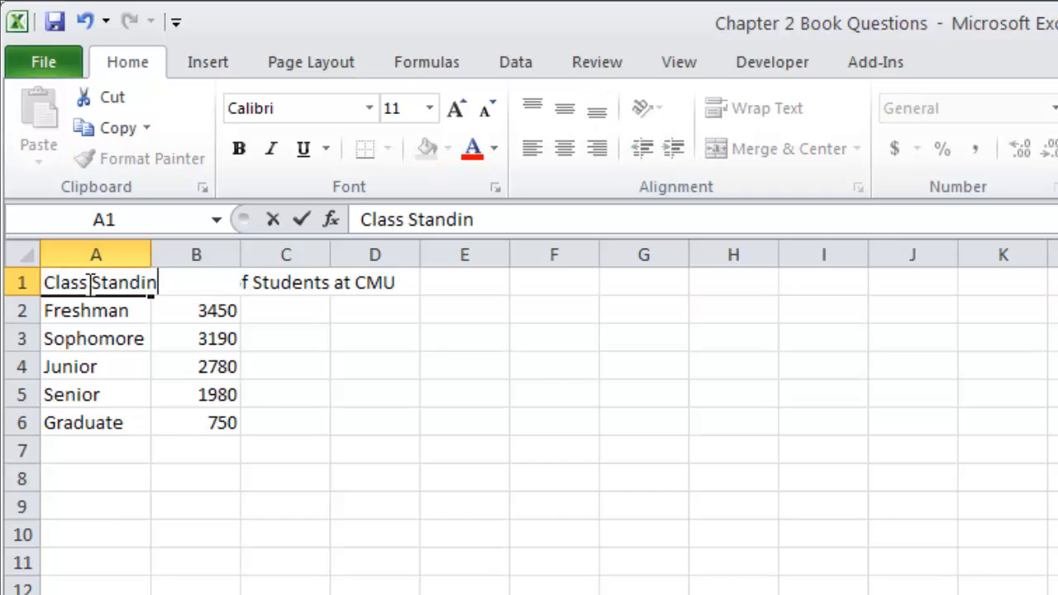
key("Return")
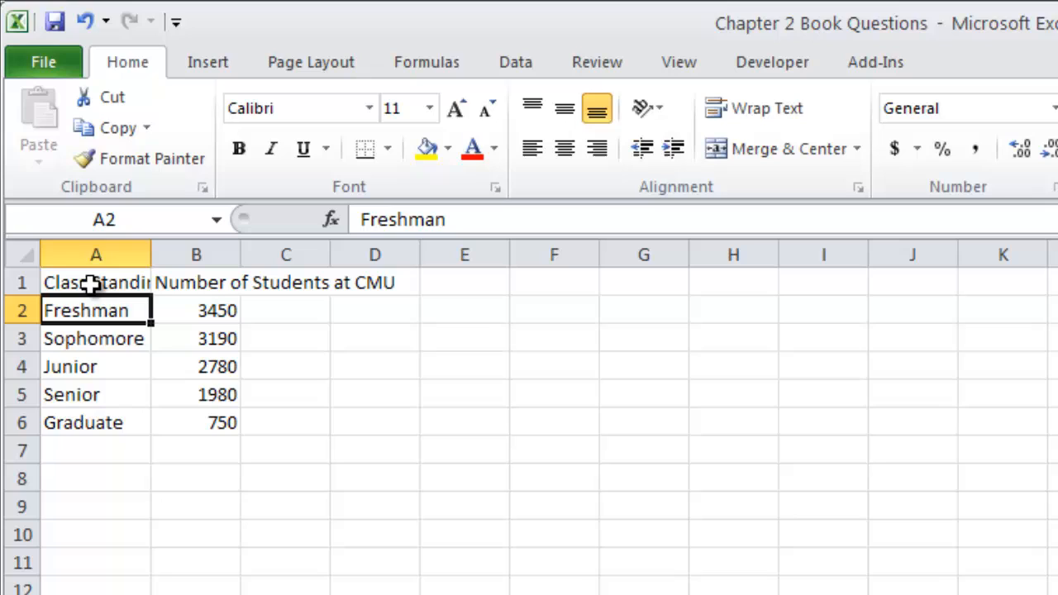
Step: Autofit the widths of columns A and B to their contents
left_click(123, 252)
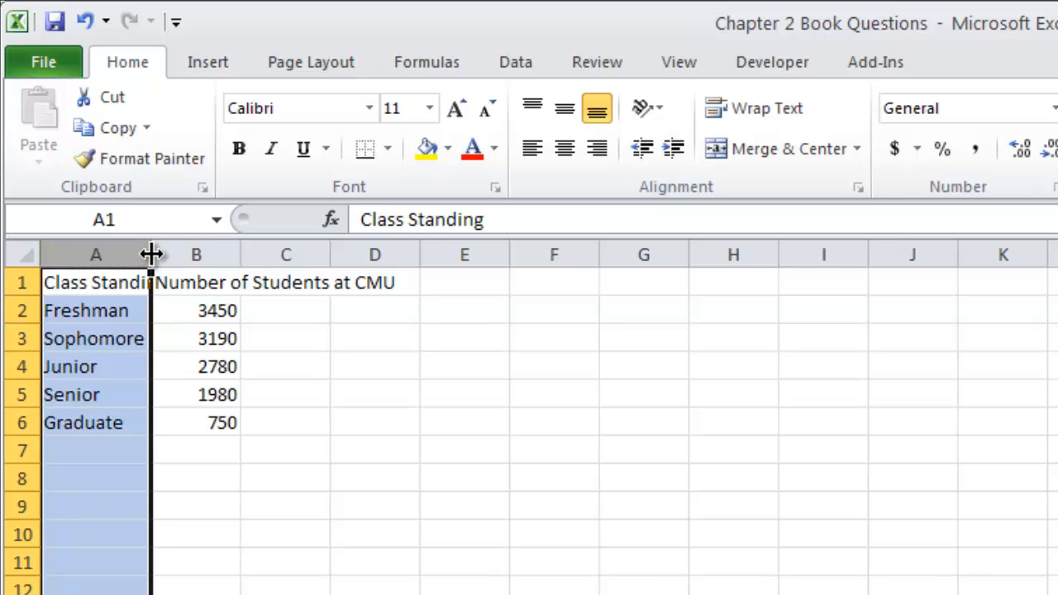
double_click(151, 252)
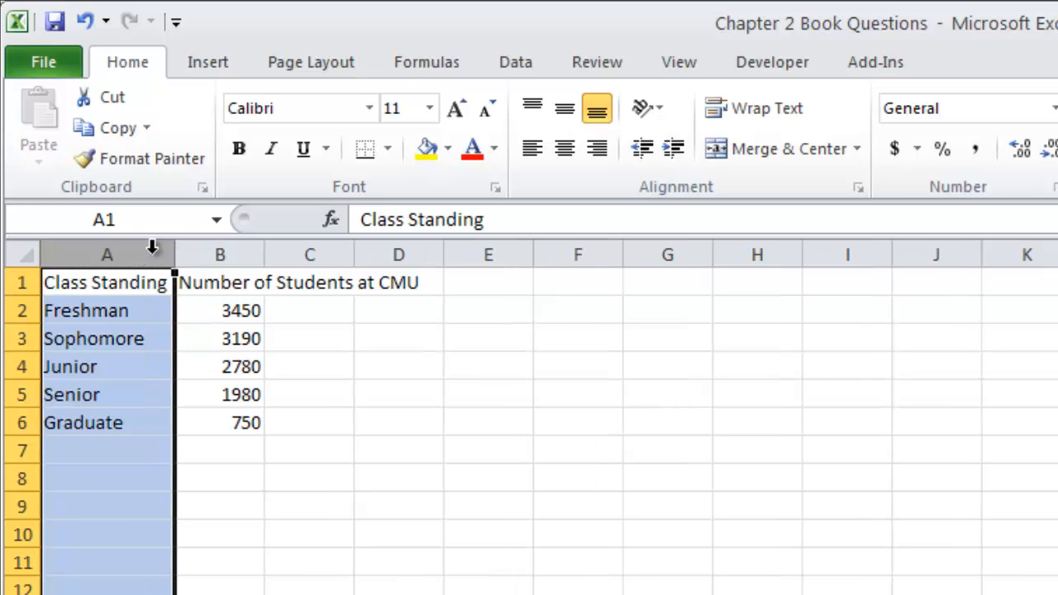
left_click(219, 252)
double_click(264, 256)
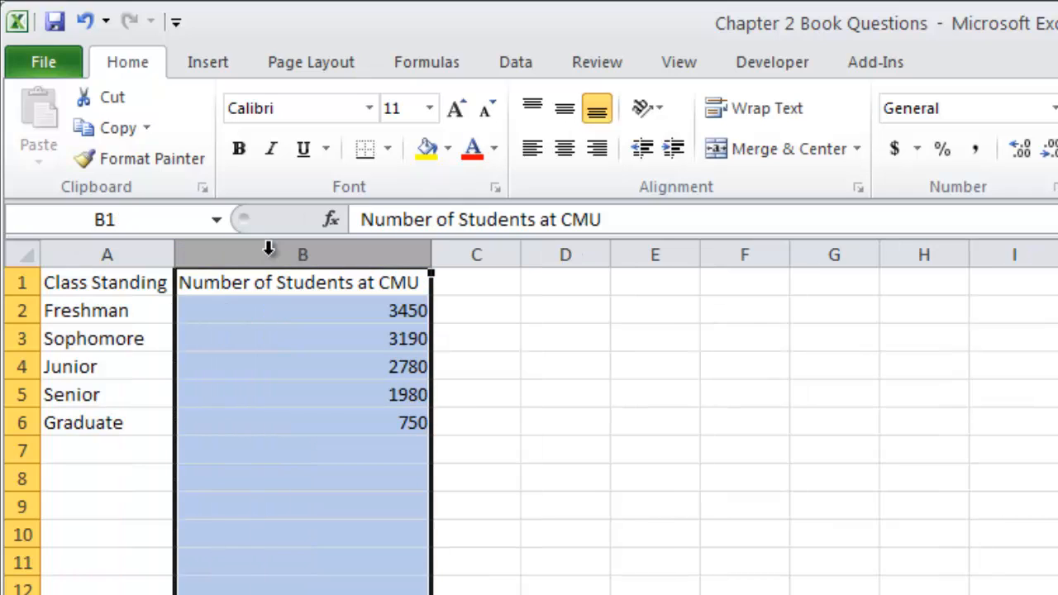
Step: Insert a 2-D clustered column chart from the class standing and student number data
left_click(285, 347)
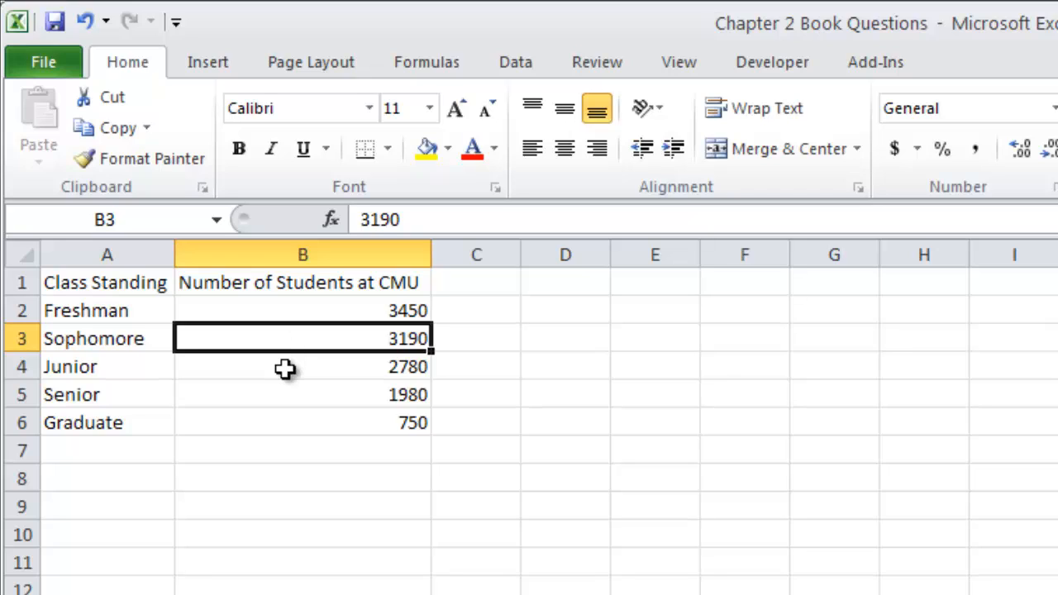
left_click(284, 369)
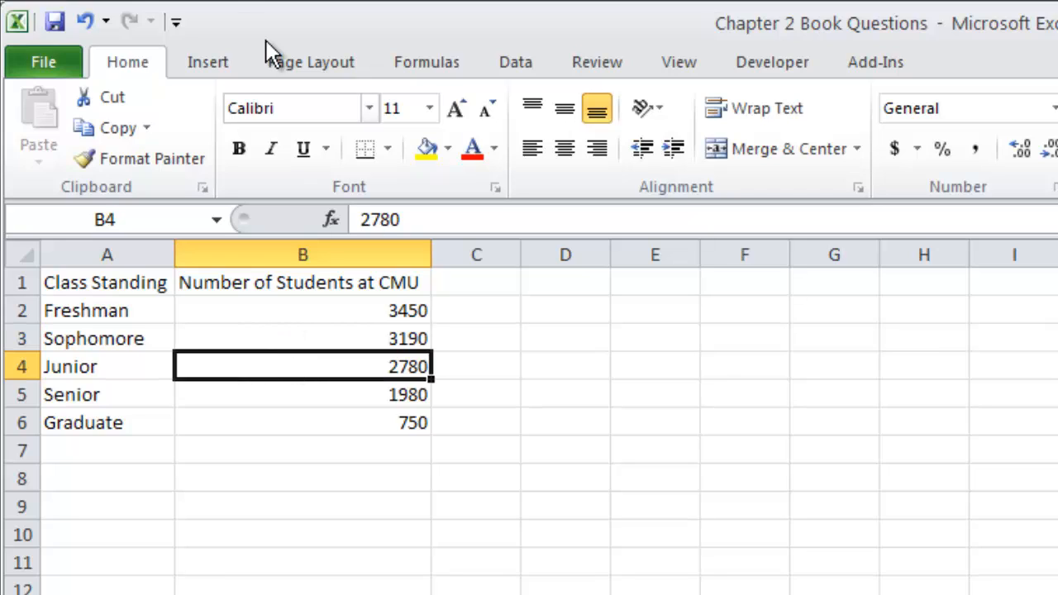
left_click(217, 66)
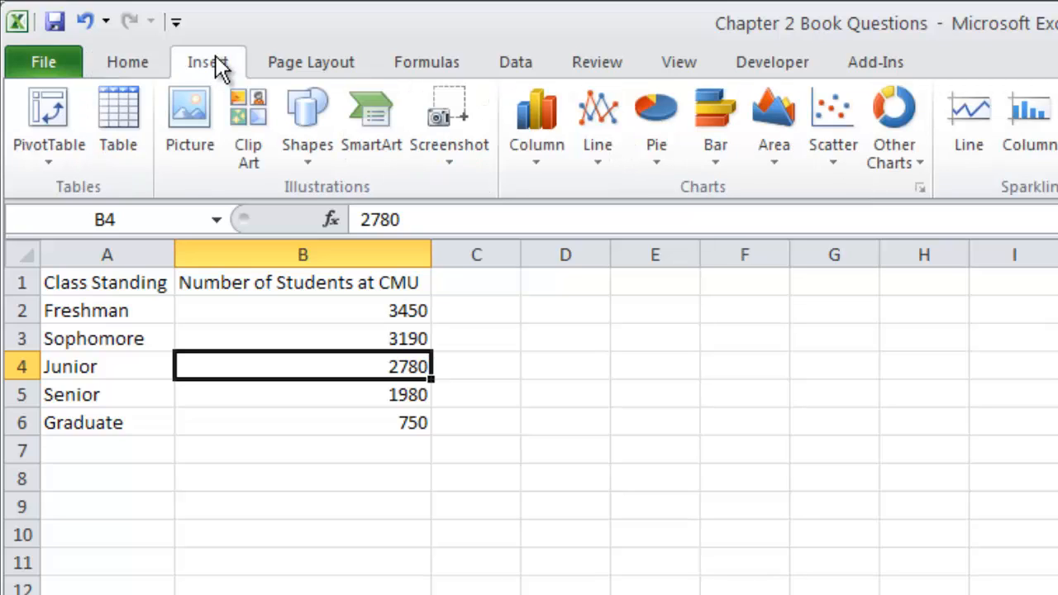
left_click(539, 159)
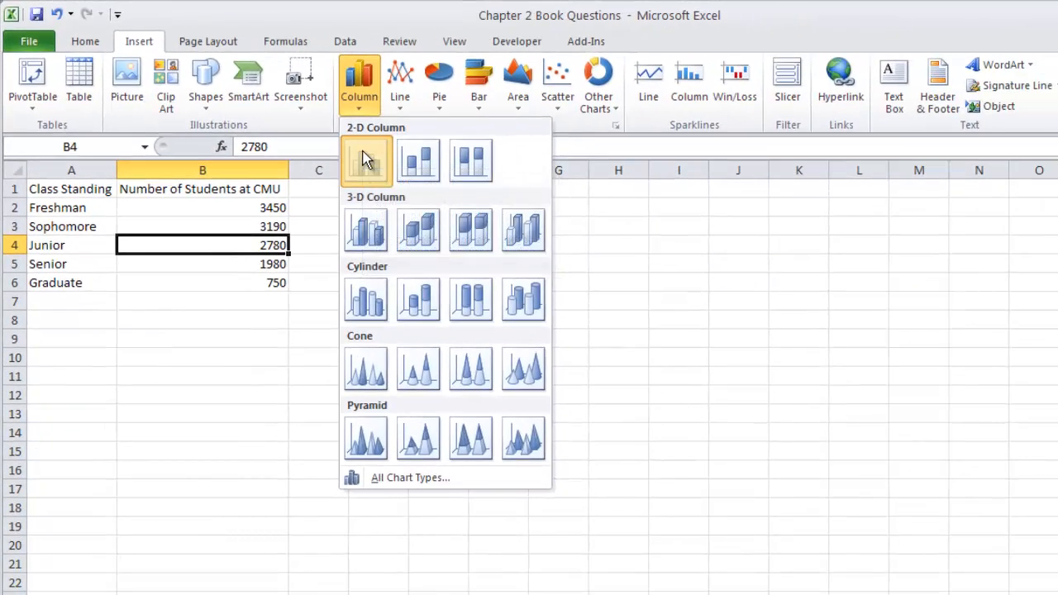
left_click(367, 160)
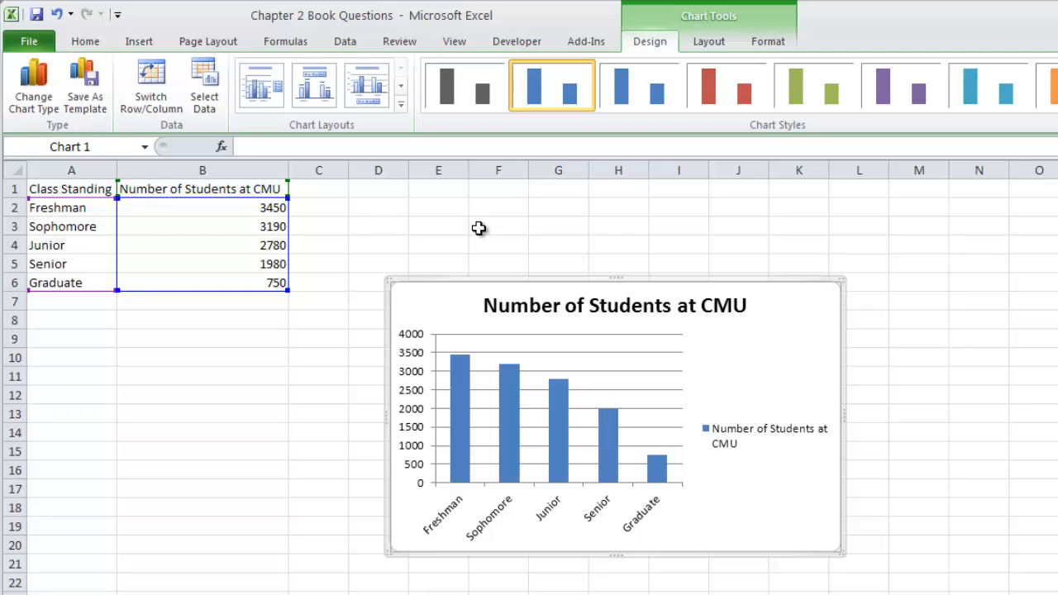
Step: Try the untitled chart layout with value labels and bottom legend, and Layout 5 with its data table
left_click(401, 105)
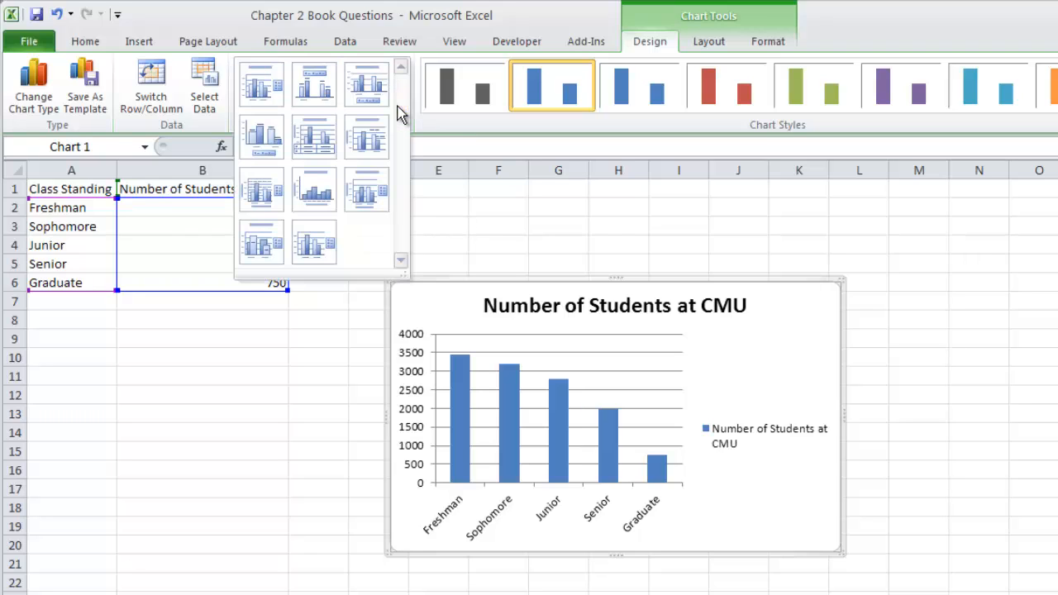
left_click(266, 139)
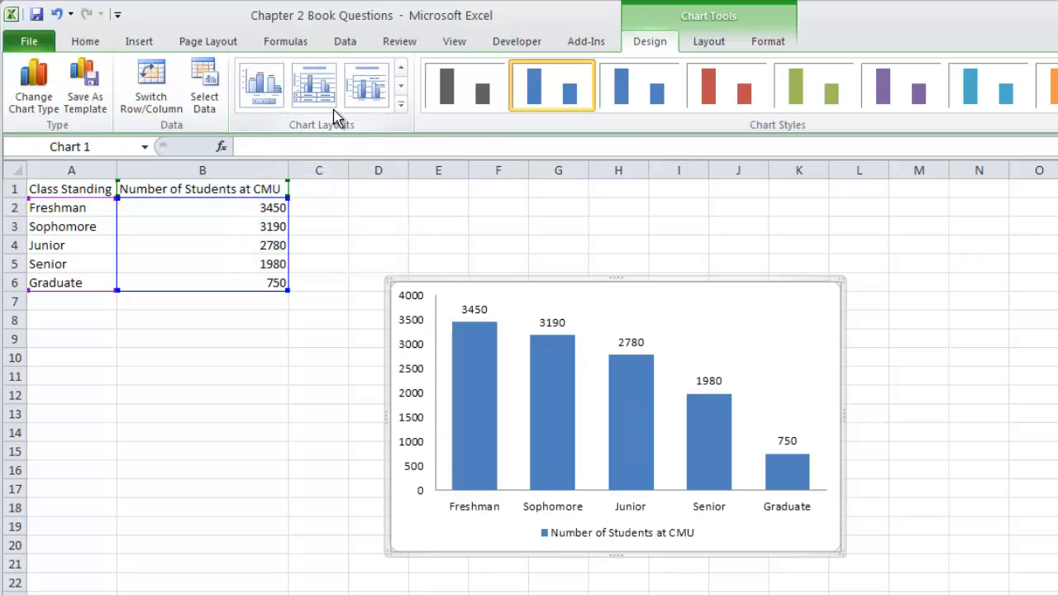
left_click(401, 104)
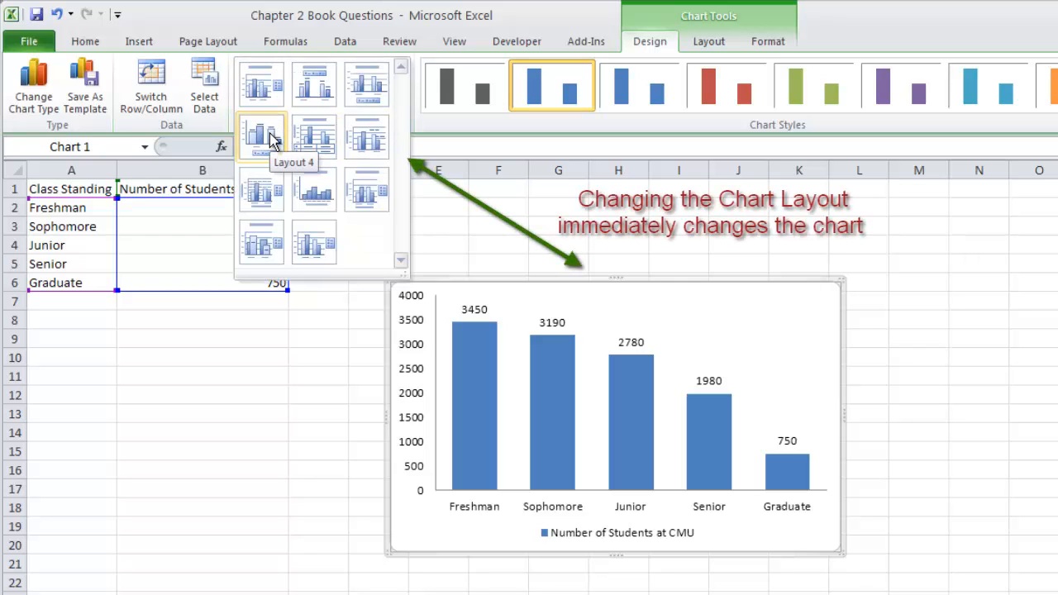
left_click(323, 143)
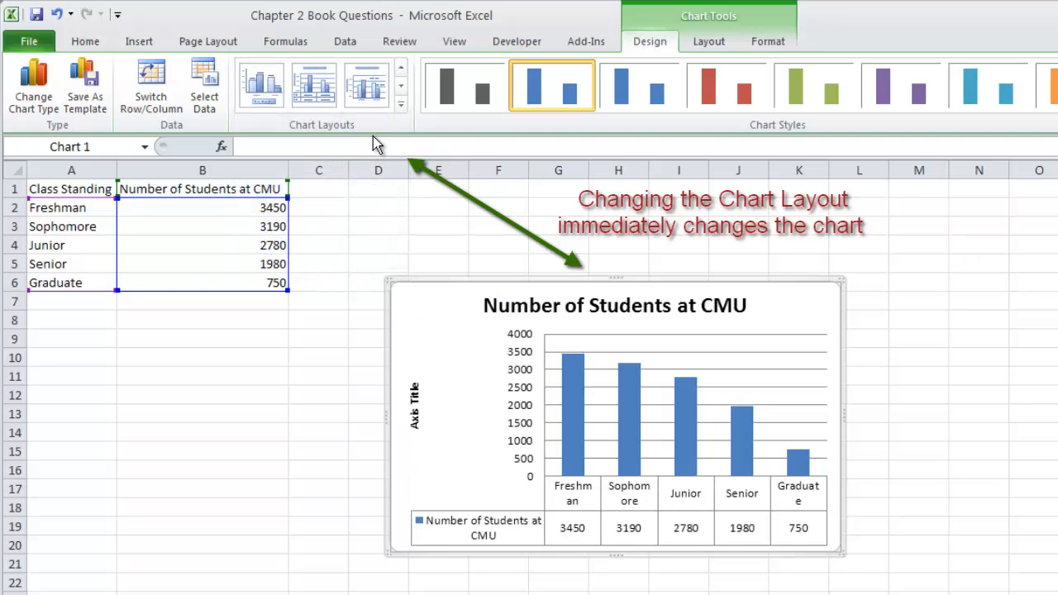
Step: Apply the chart layout with a chart title, both axis titles and a side legend, and delete the legend
left_click(400, 105)
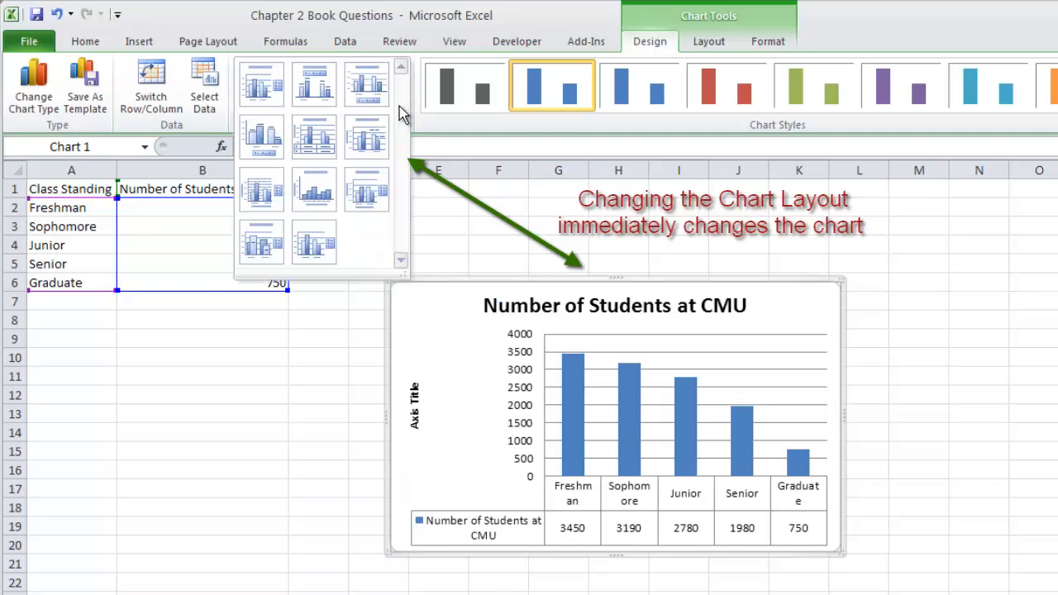
left_click(368, 190)
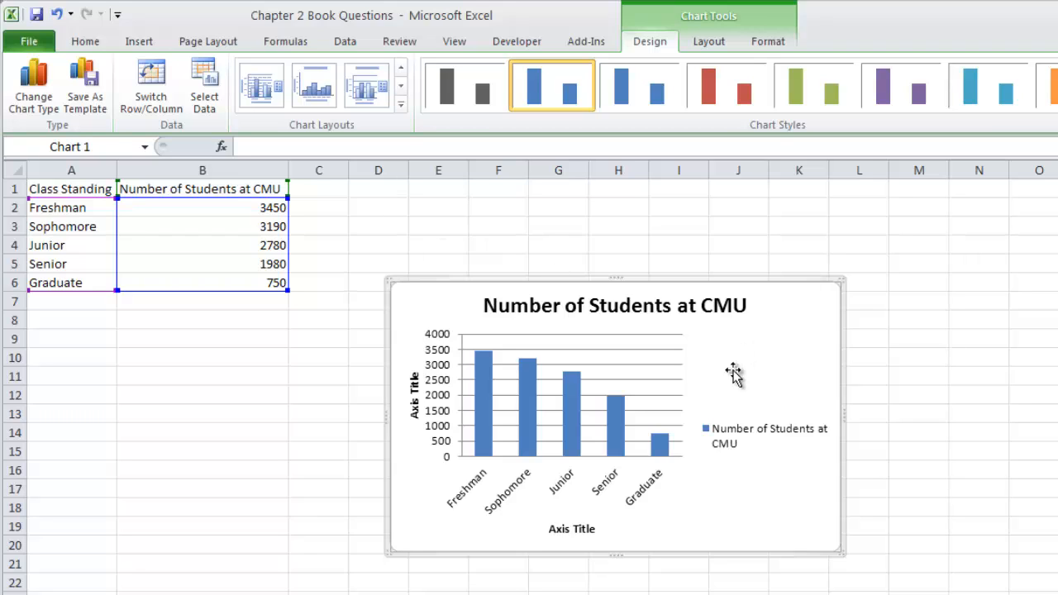
left_click(735, 439)
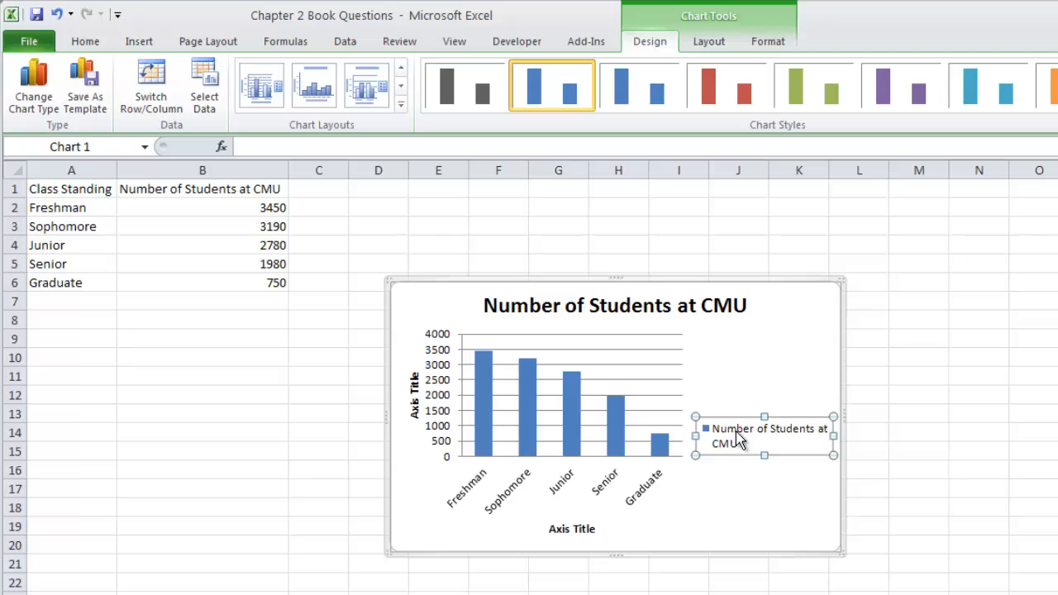
key("Delete")
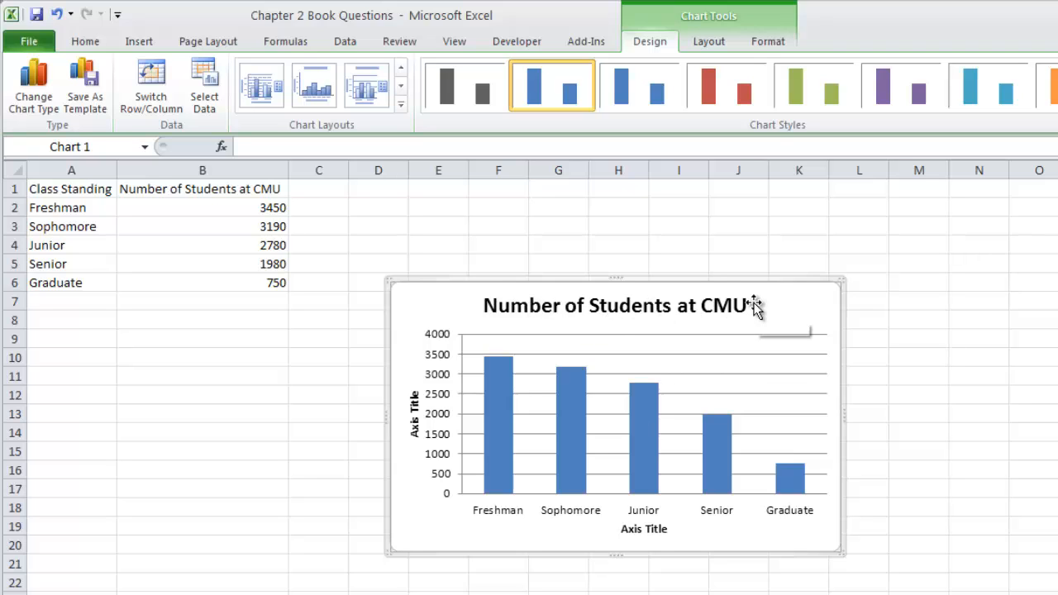
Step: Delete the horizontal and vertical axis title placeholders from the column chart
left_click(641, 530)
key("Delete")
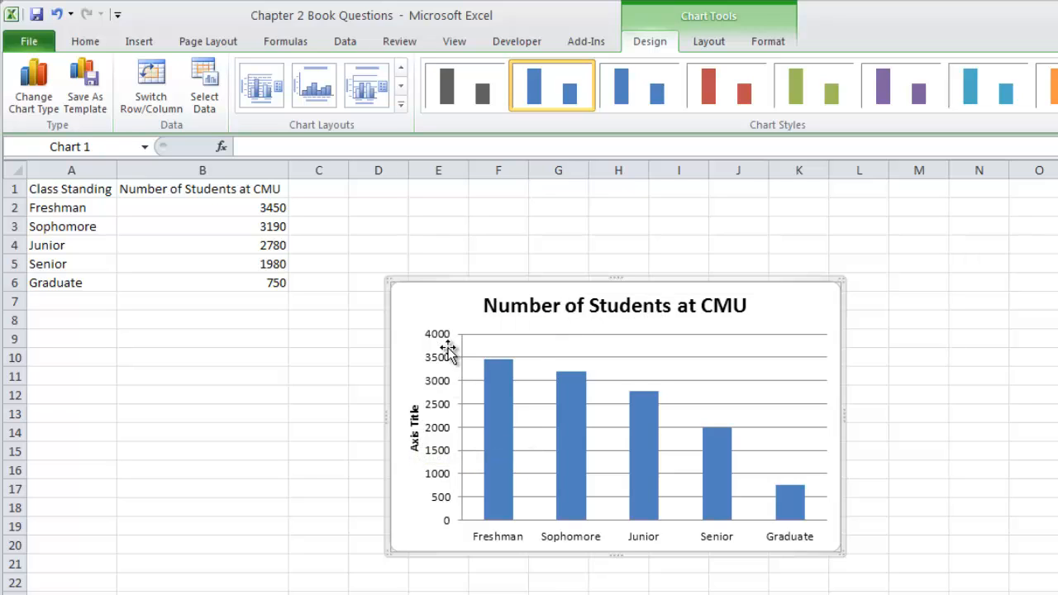
left_click(415, 436)
key("Delete")
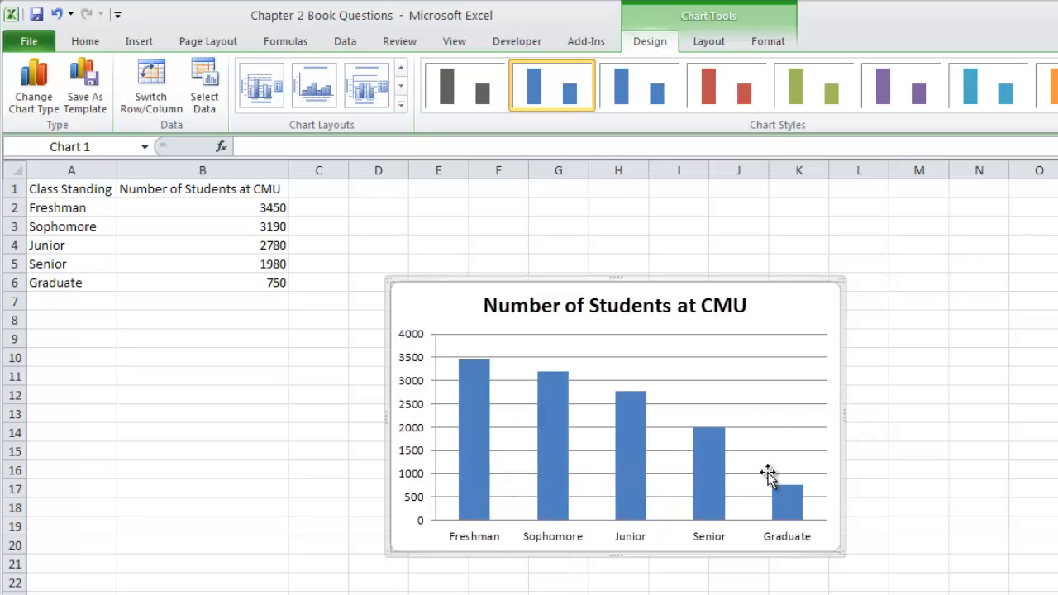
Step: Delete the horizontal gridlines from the column chart's plot area
left_click(770, 337)
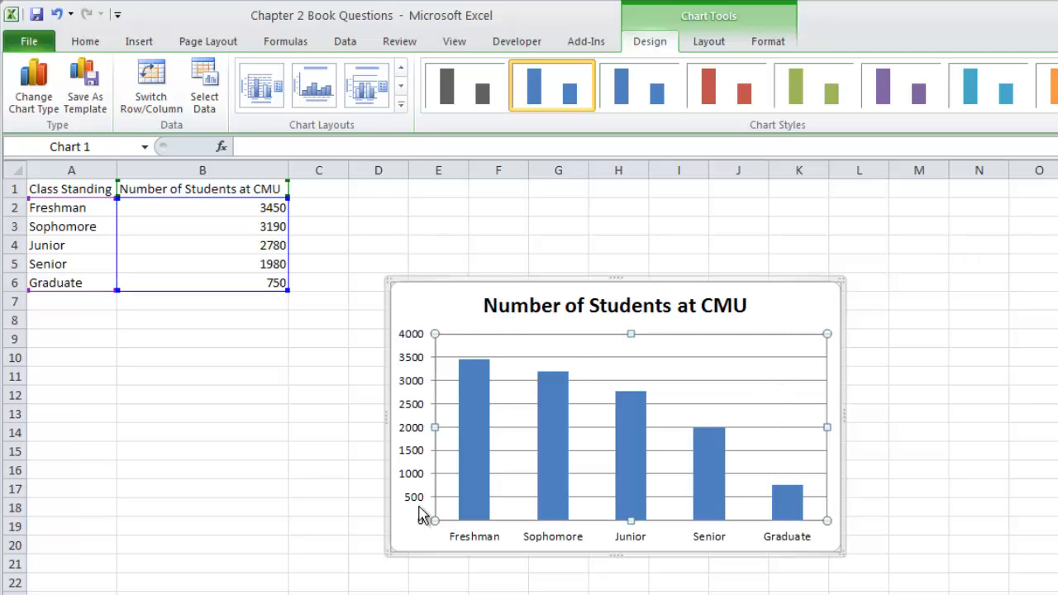
left_click(759, 358)
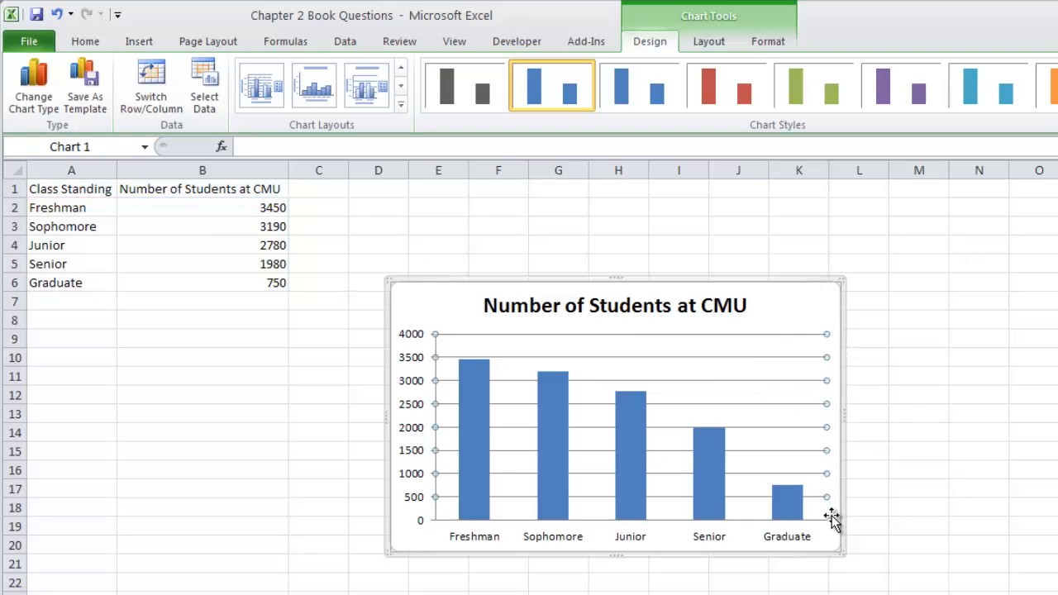
key("Delete")
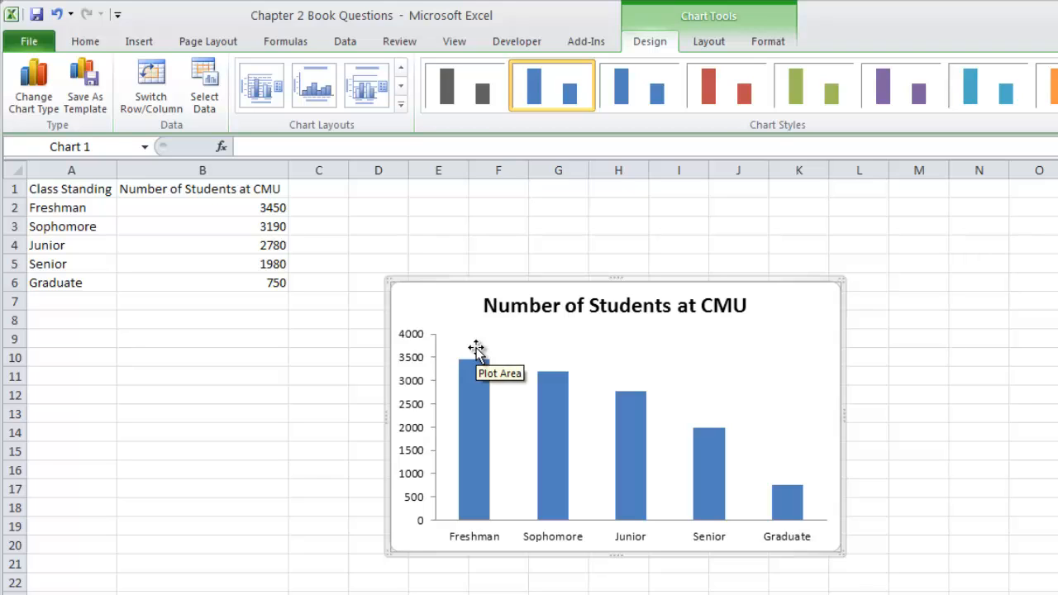
Step: Set the fill of the chart's Number of Students at CMU data series to vary colors by point
left_click(716, 42)
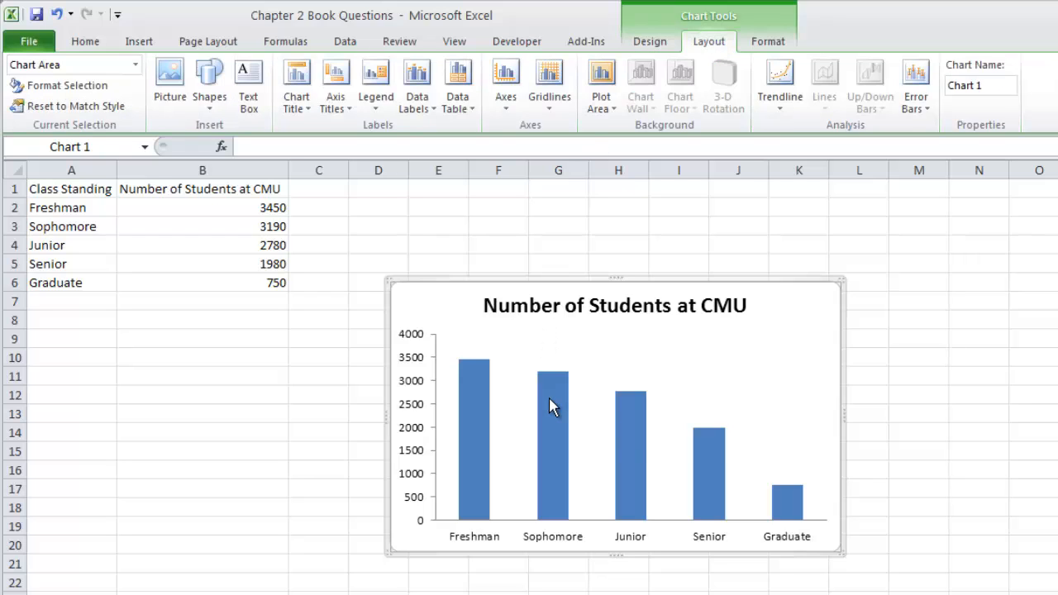
mouse_move(550, 398)
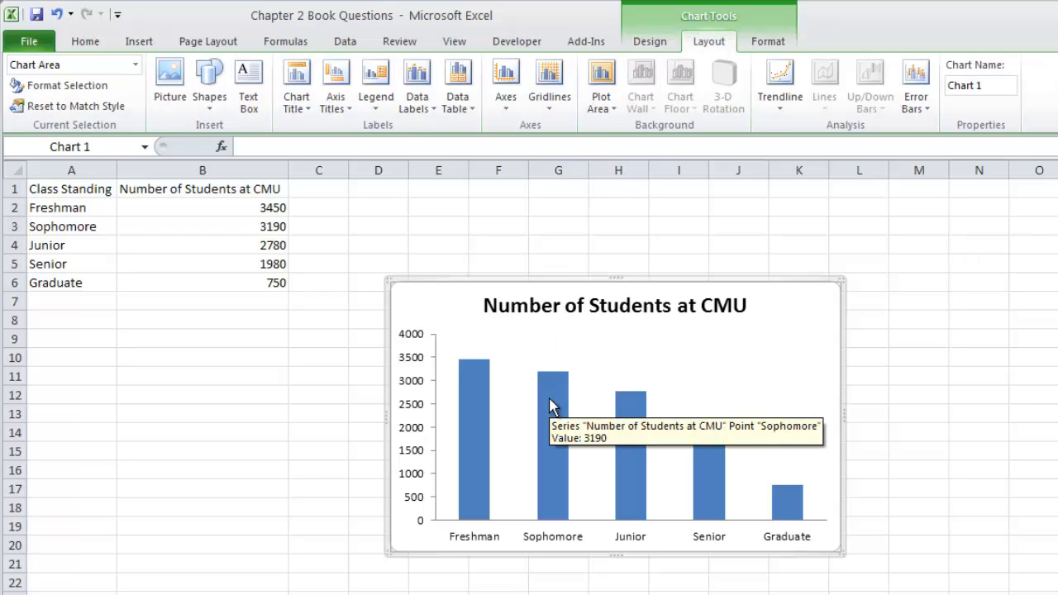
left_click(483, 452)
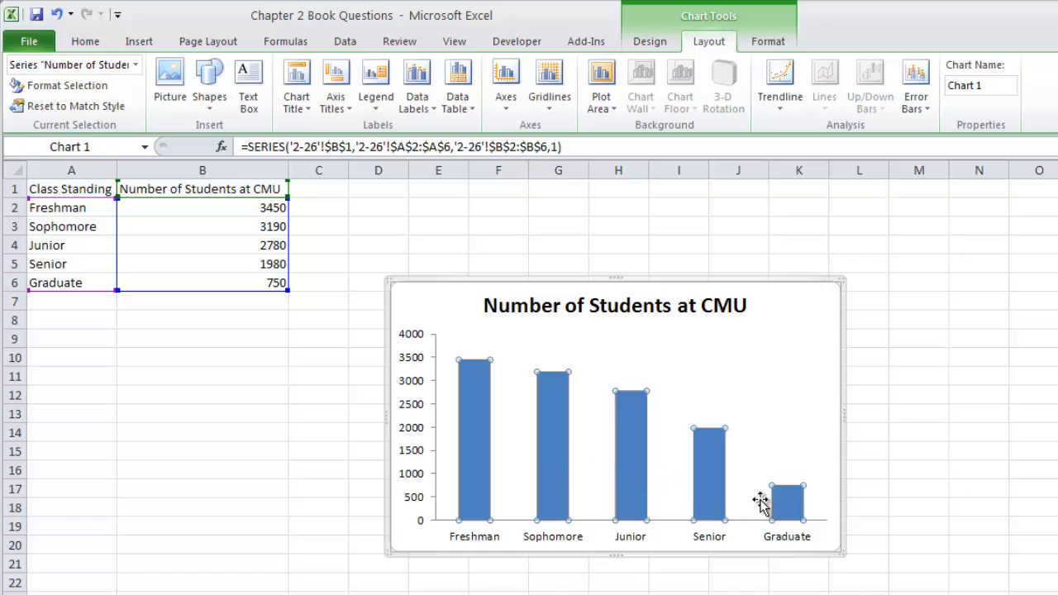
mouse_move(791, 508)
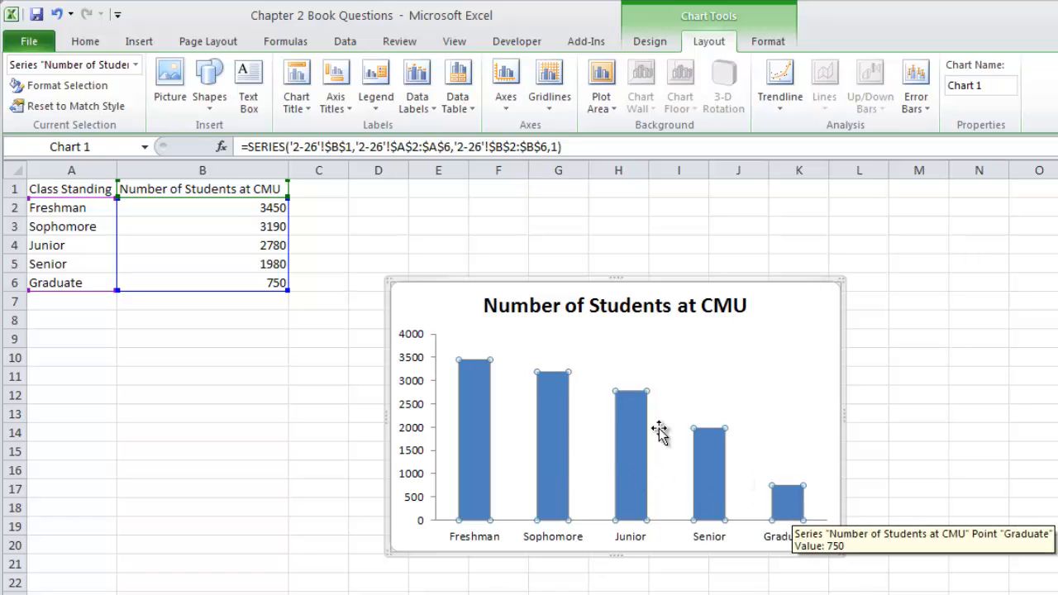
left_click(93, 89)
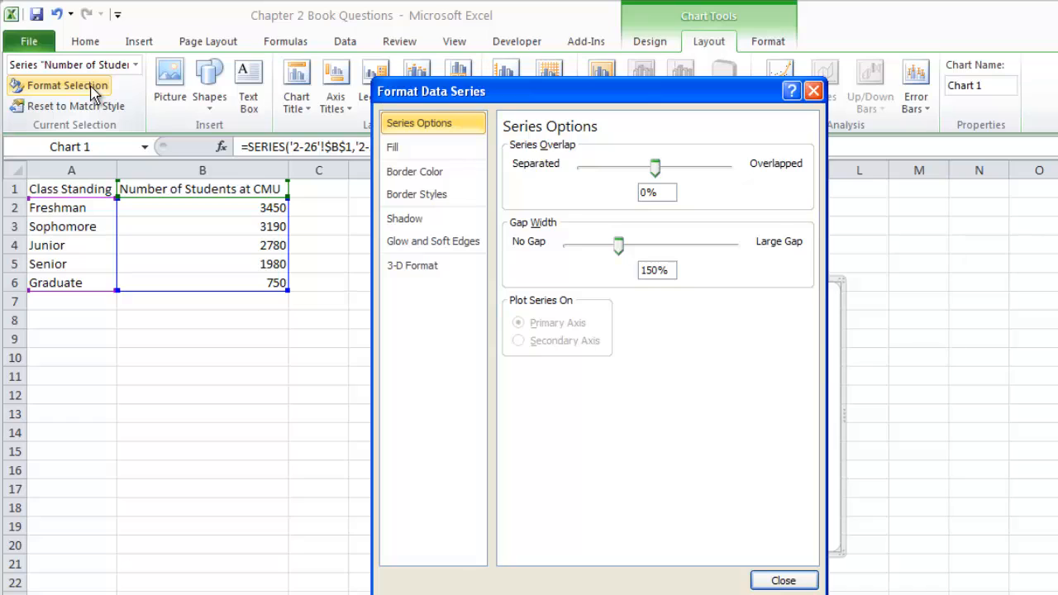
left_click(394, 150)
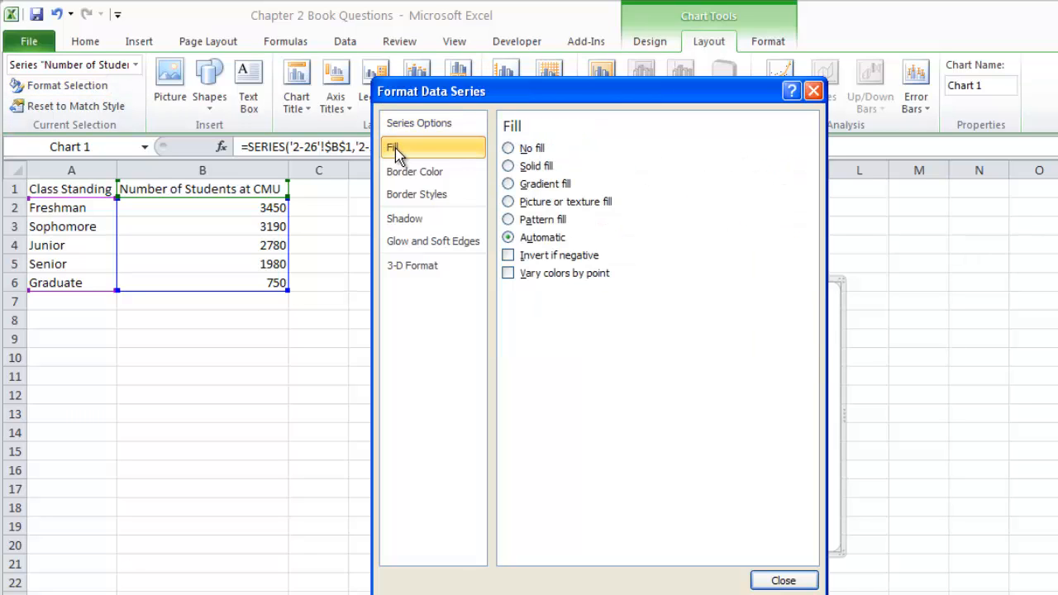
left_click(507, 273)
left_click(781, 580)
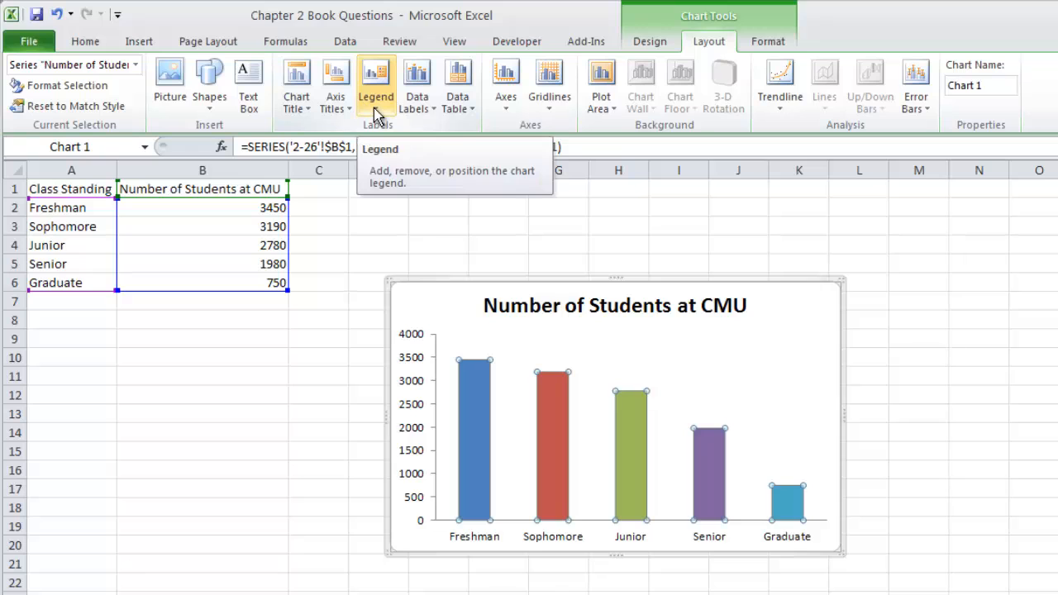
Step: Add Outside End data labels to the columns and delete the chart's vertical value axis
left_click(419, 107)
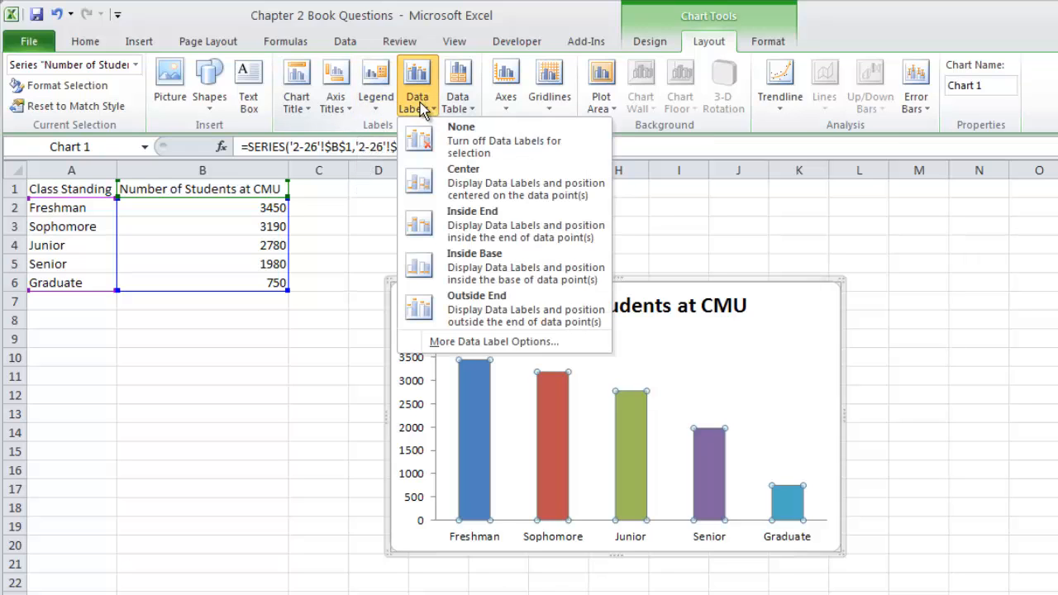
left_click(476, 308)
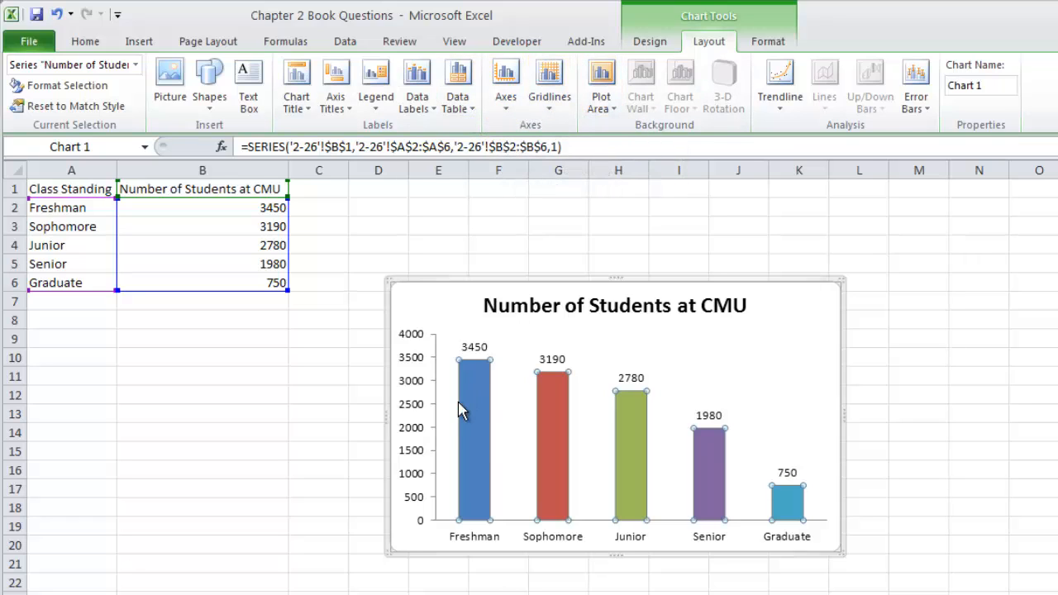
left_click(412, 408)
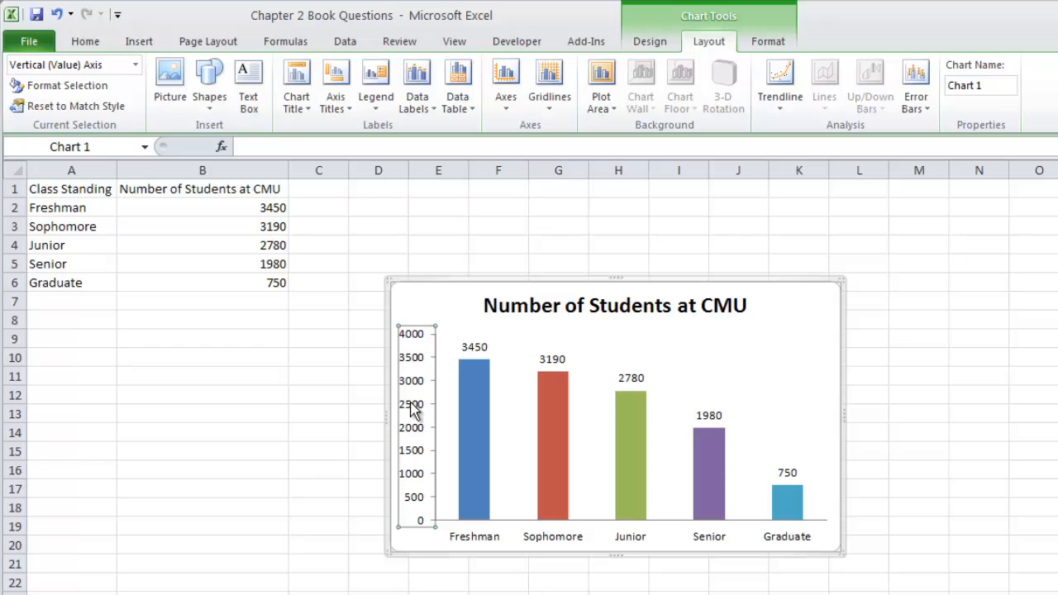
key("Delete")
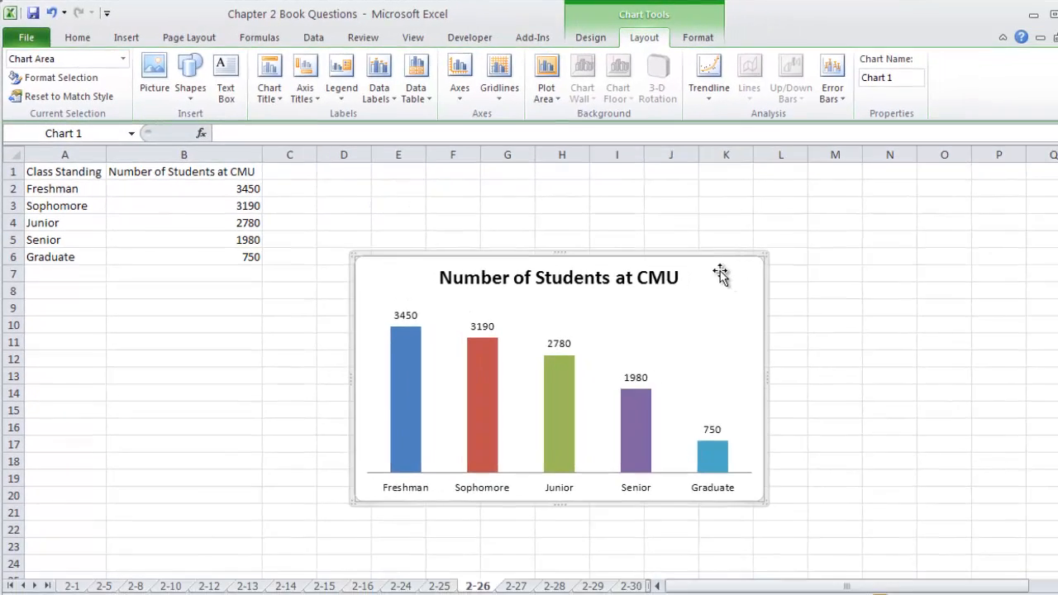
Step: Move the column chart over to columns I to P and insert a 2-D clustered bar chart of the class standing data below the table
left_click_drag(791, 286, 1057, 225)
left_click_drag(940, 196, 953, 192)
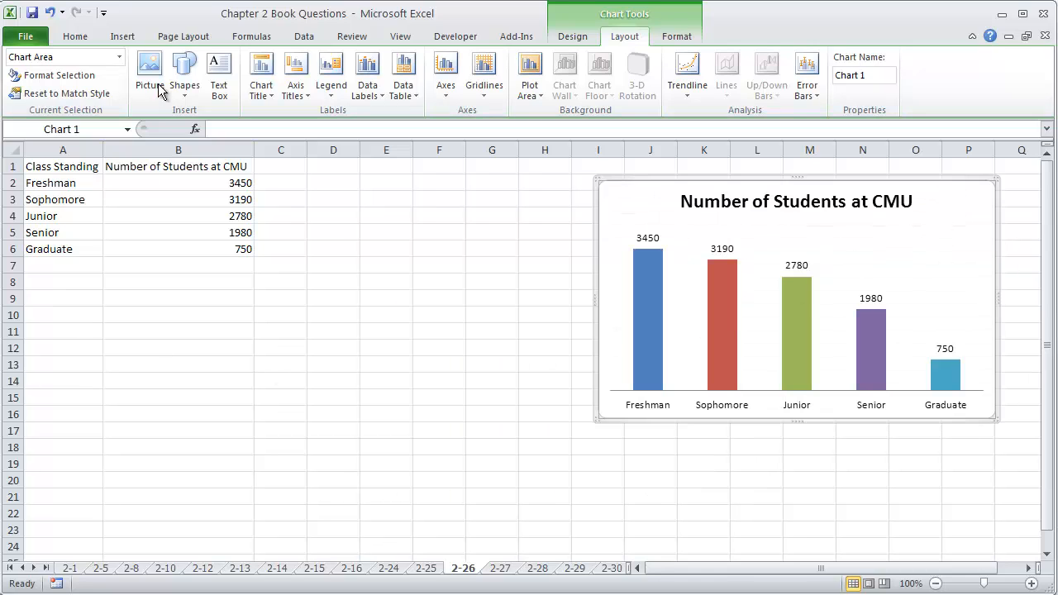
left_click(205, 200)
left_click(122, 36)
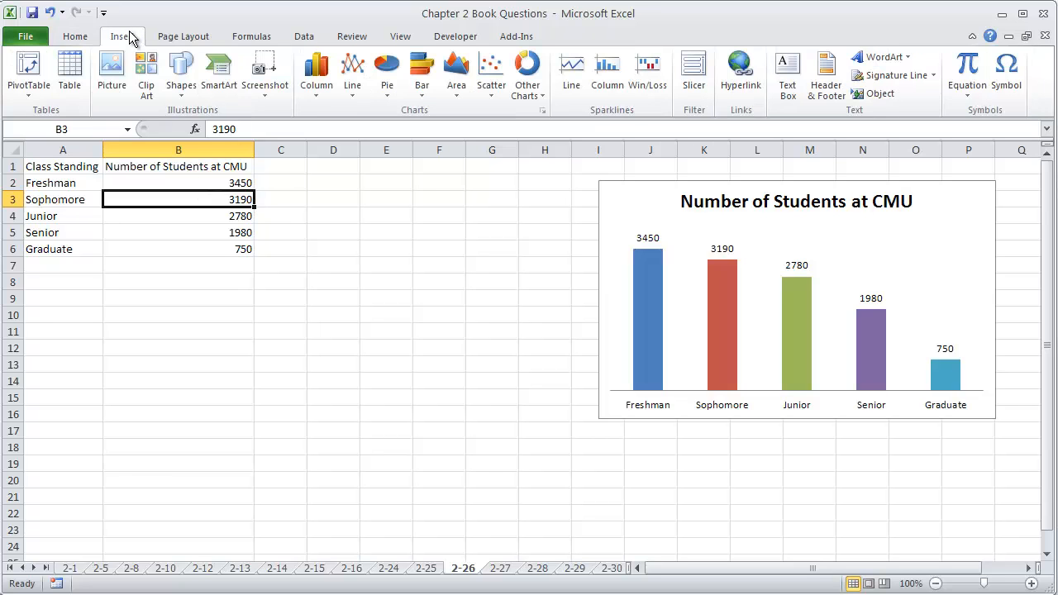
left_click(421, 97)
left_click(423, 140)
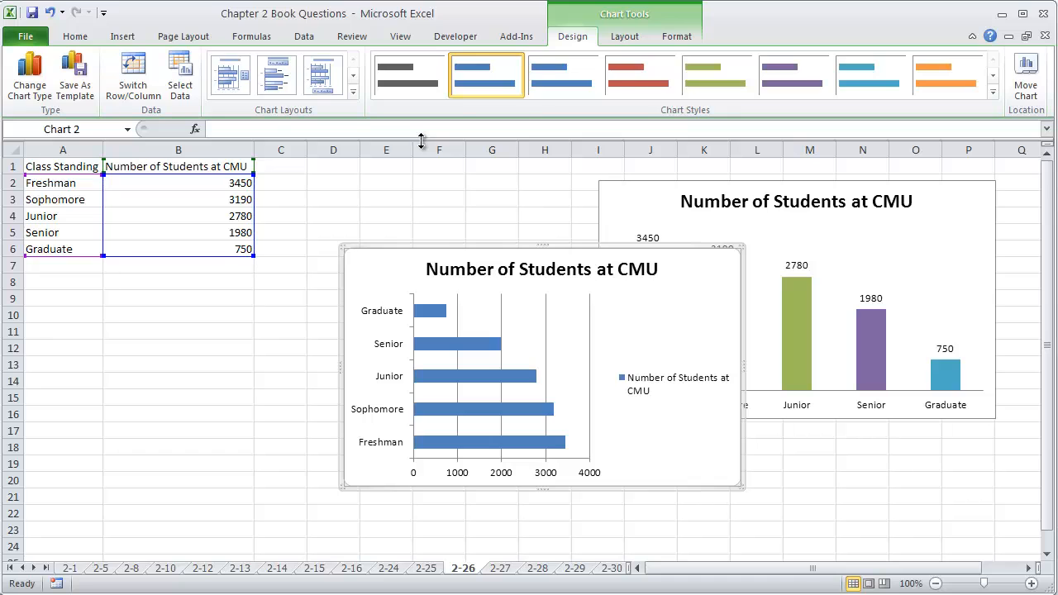
left_click_drag(711, 265, 527, 304)
Step: Apply the bar chart layout with value labels and a legend under the title, and delete the legend
left_click(352, 92)
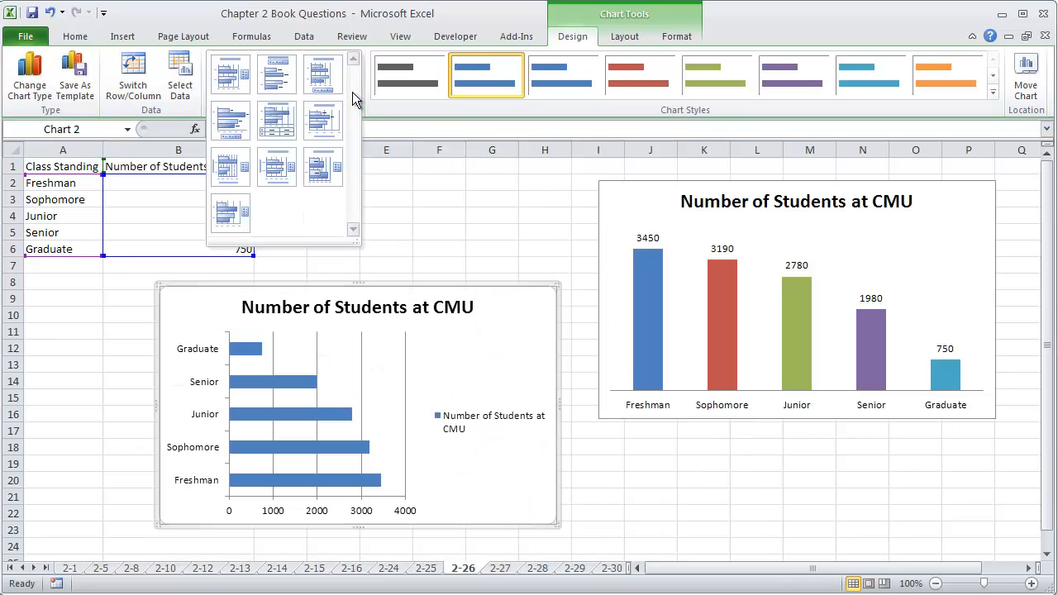
left_click(277, 76)
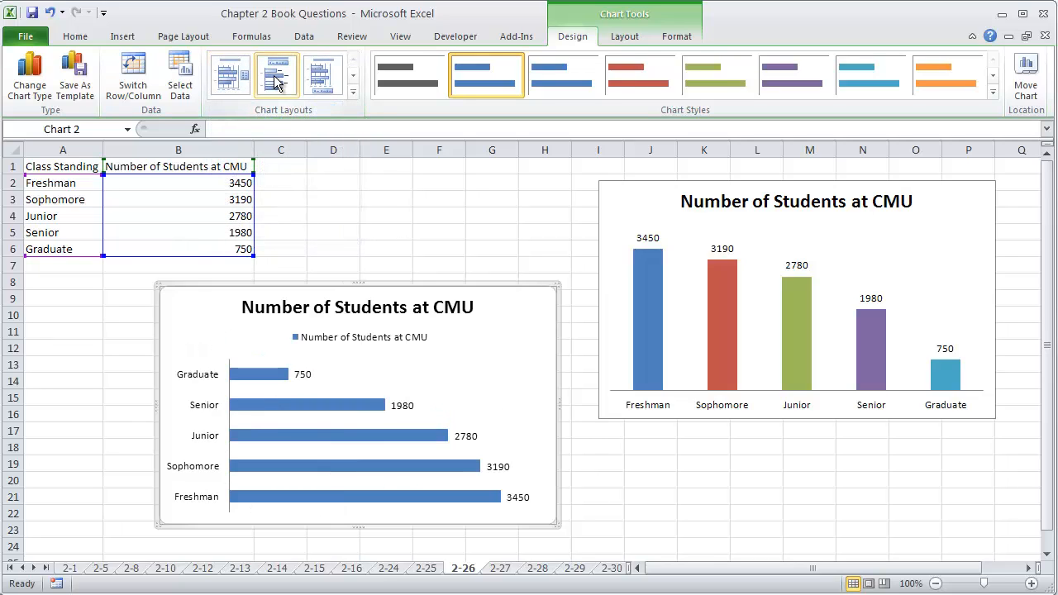
left_click(412, 339)
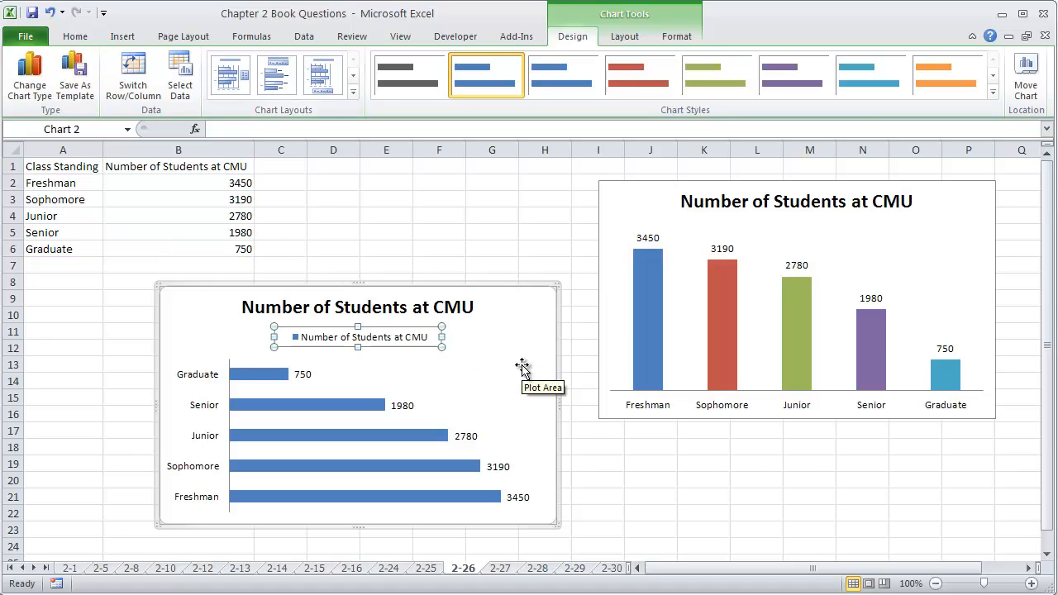
key("Delete")
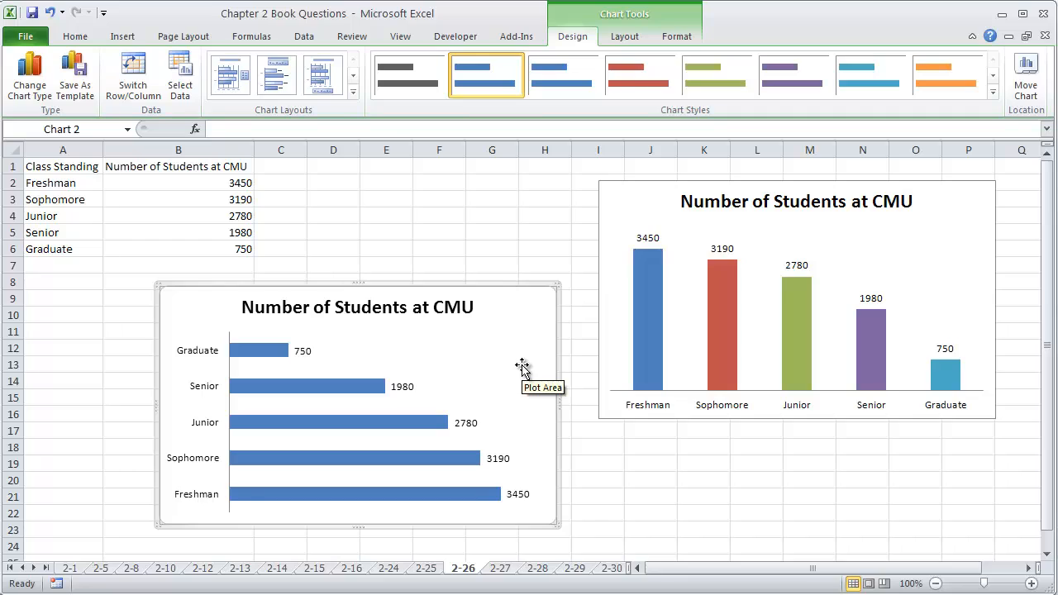
Step: On sheet 2-27, move the Product Type heading from cell A3 to B2, directly above the product names
left_click(500, 568)
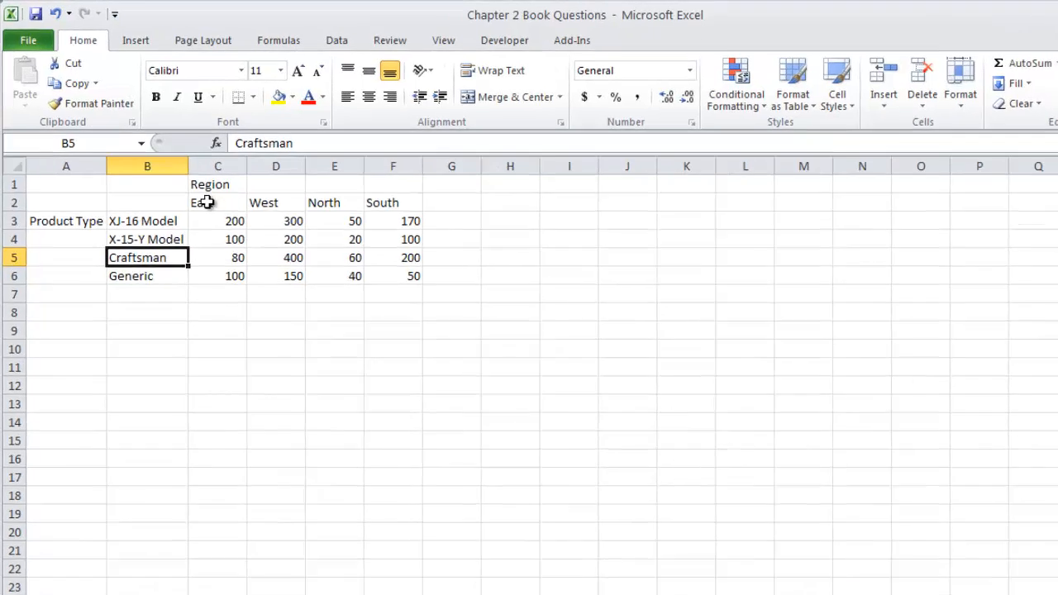
left_click_drag(187, 182, 373, 186)
left_click_drag(616, 308, 616, 302)
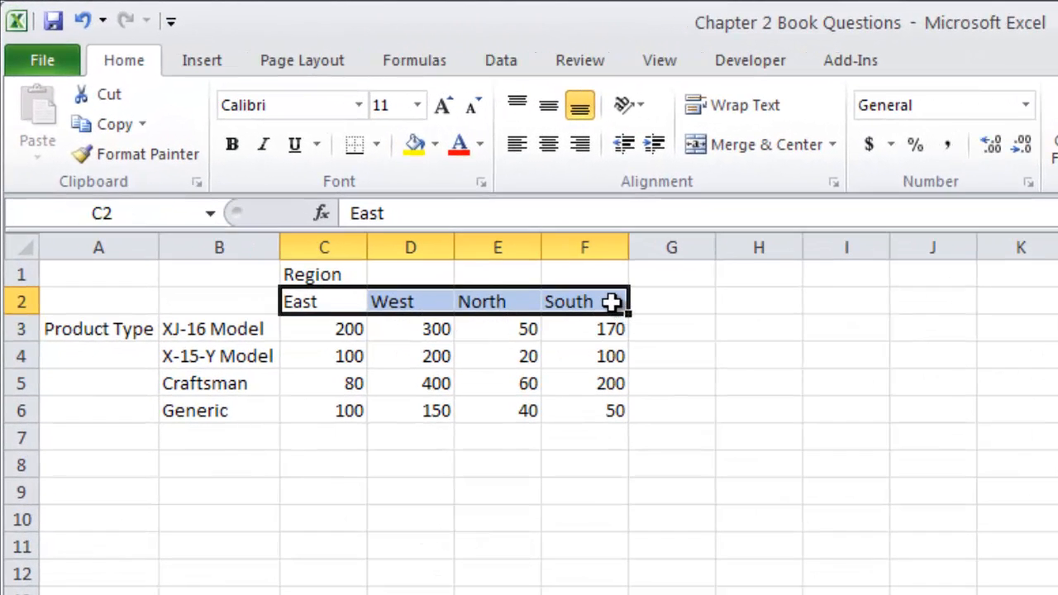
left_click_drag(212, 330, 209, 410)
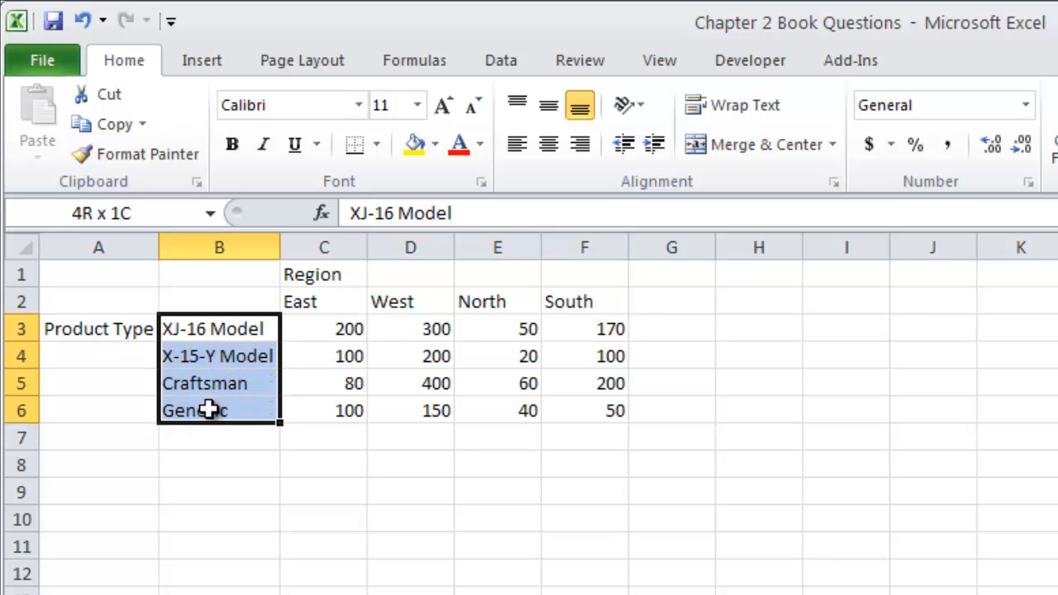
left_click_drag(208, 410, 208, 410)
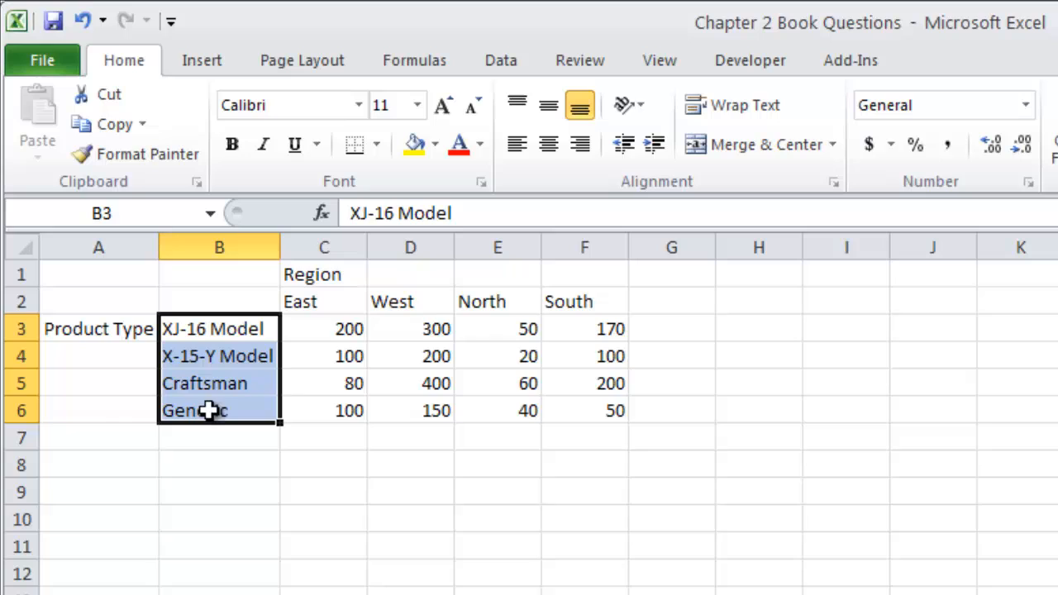
left_click(330, 331)
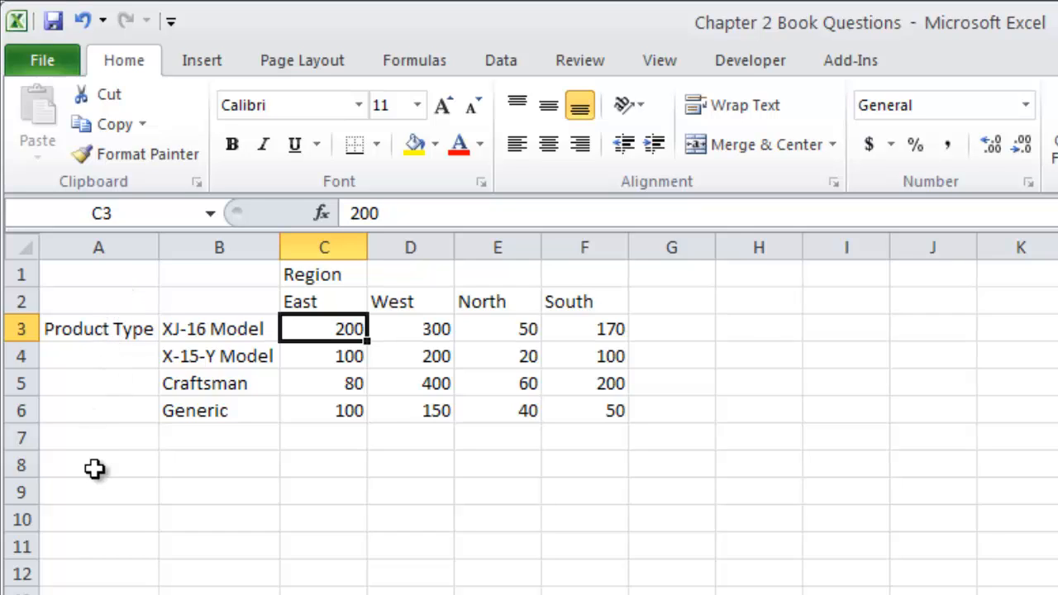
left_click(87, 329)
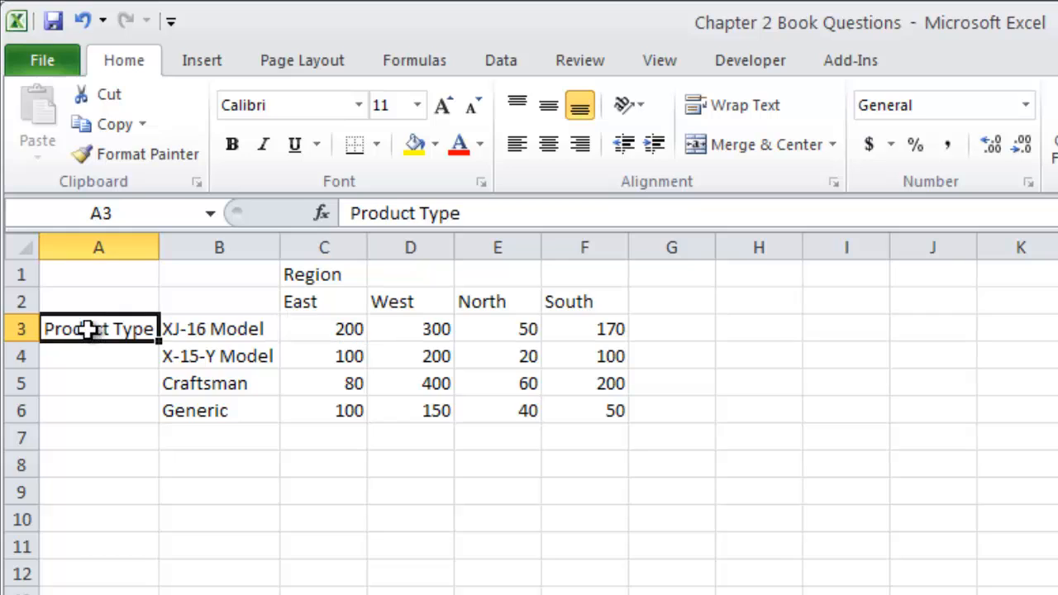
key("ctrl+x")
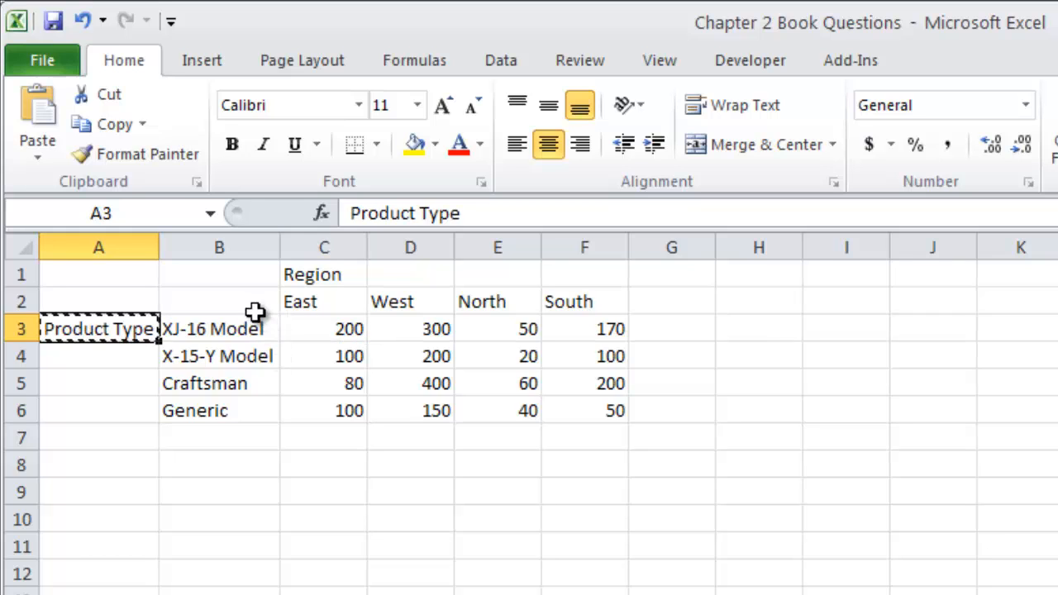
left_click(250, 302)
key("ctrl+v")
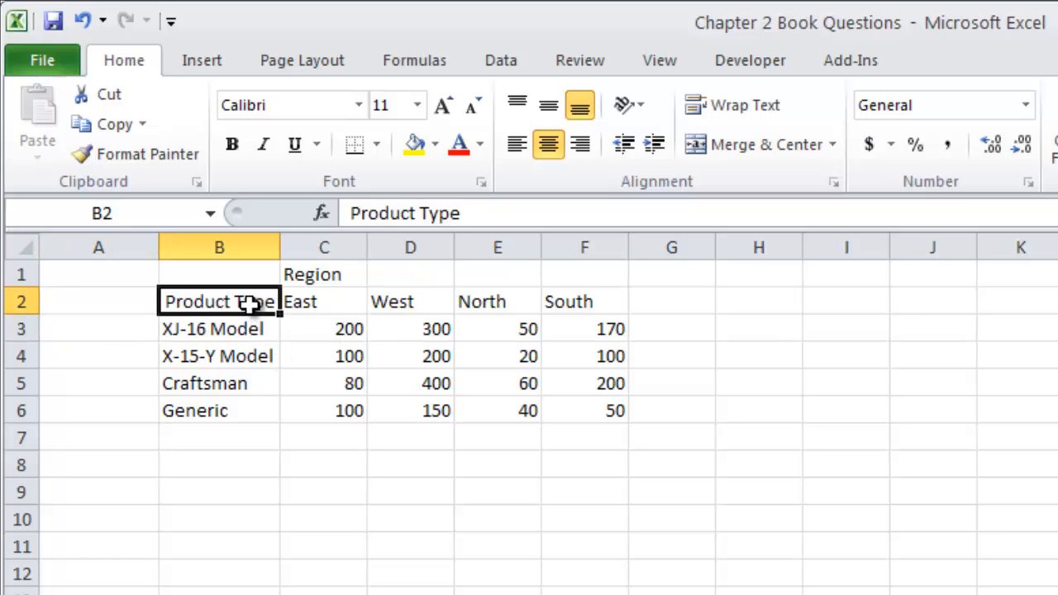
Step: Delete the empty column A from sheet 2-27
left_click(124, 247)
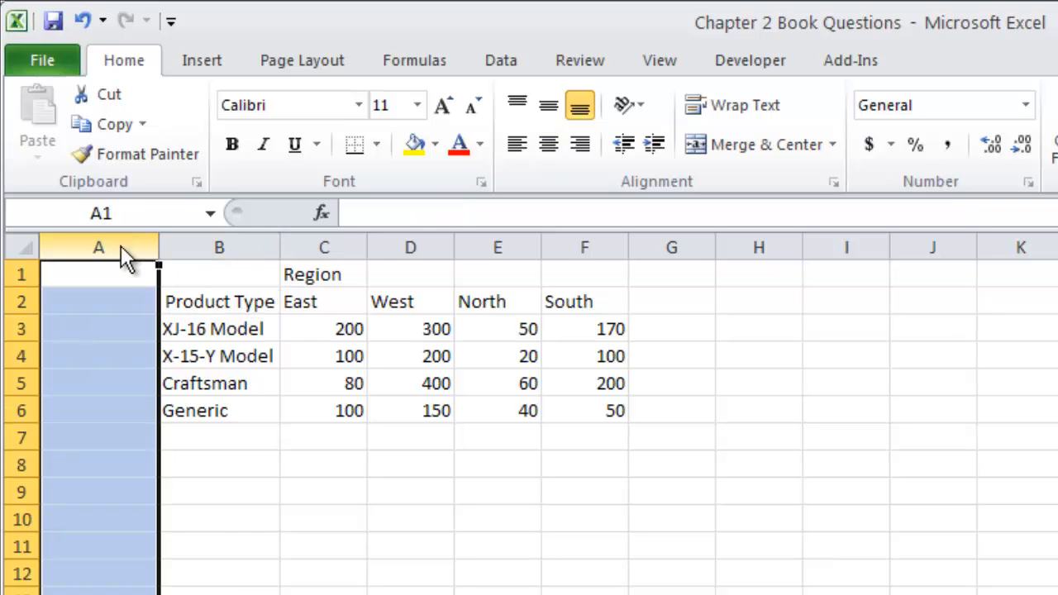
right_click(124, 247)
left_click(217, 454)
left_click(91, 450)
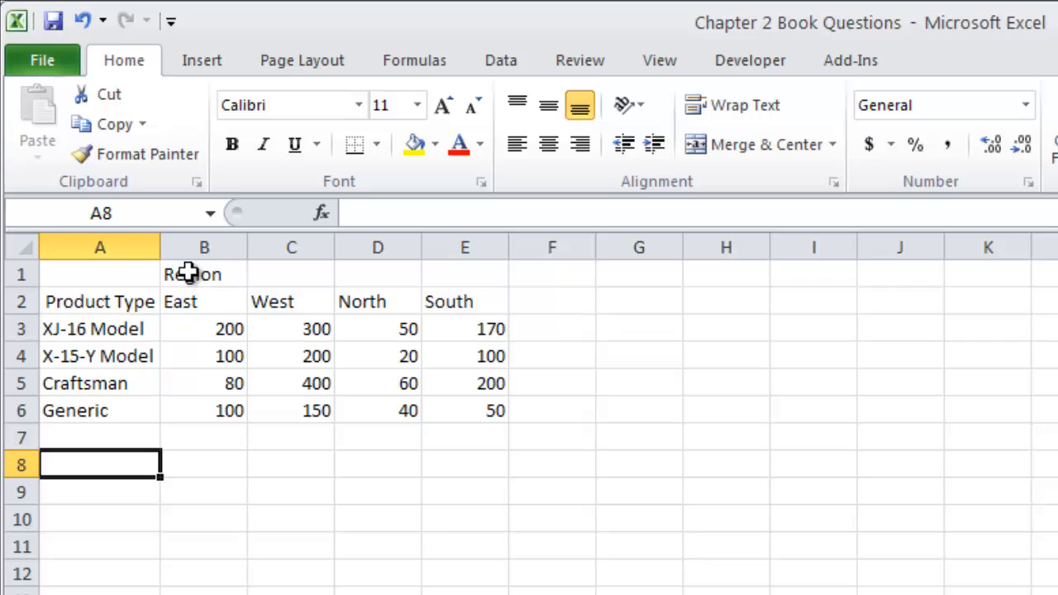
Step: Merge and center the Region heading across cells B1:E1, above the four region names
left_click_drag(189, 275, 504, 284)
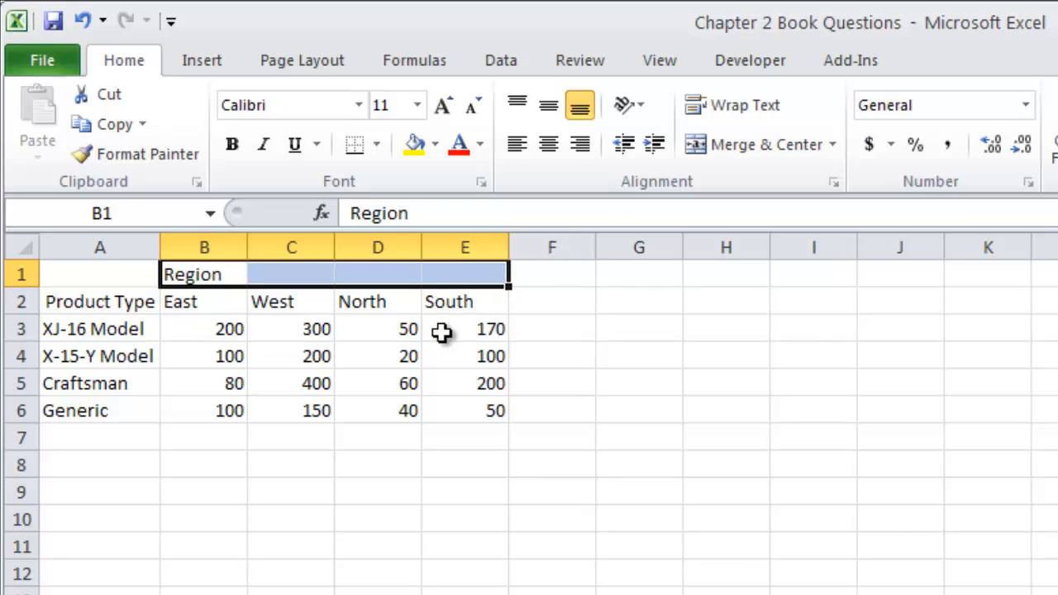
left_click(802, 143)
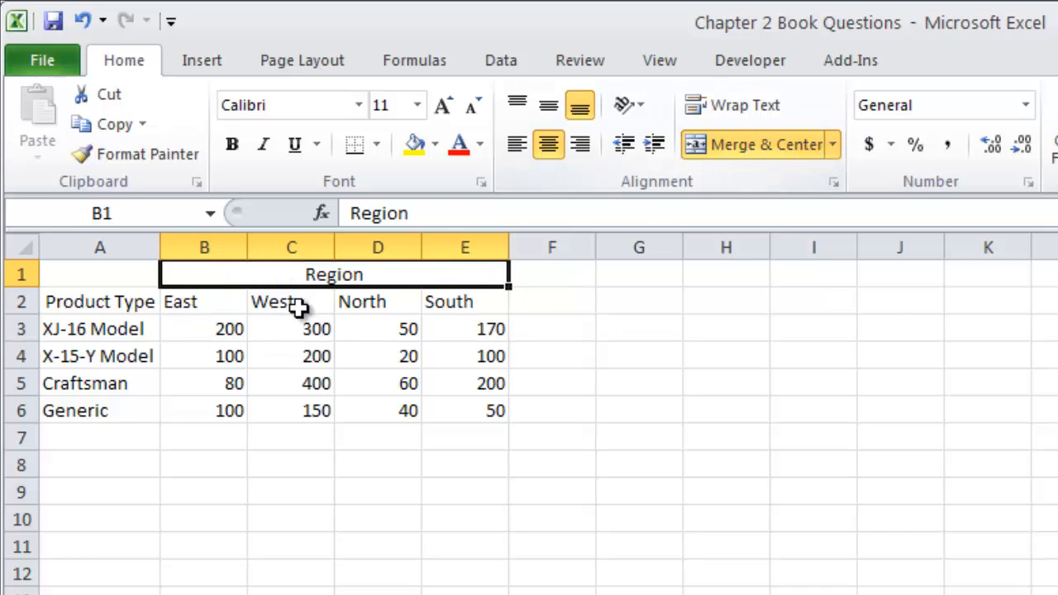
left_click(208, 305)
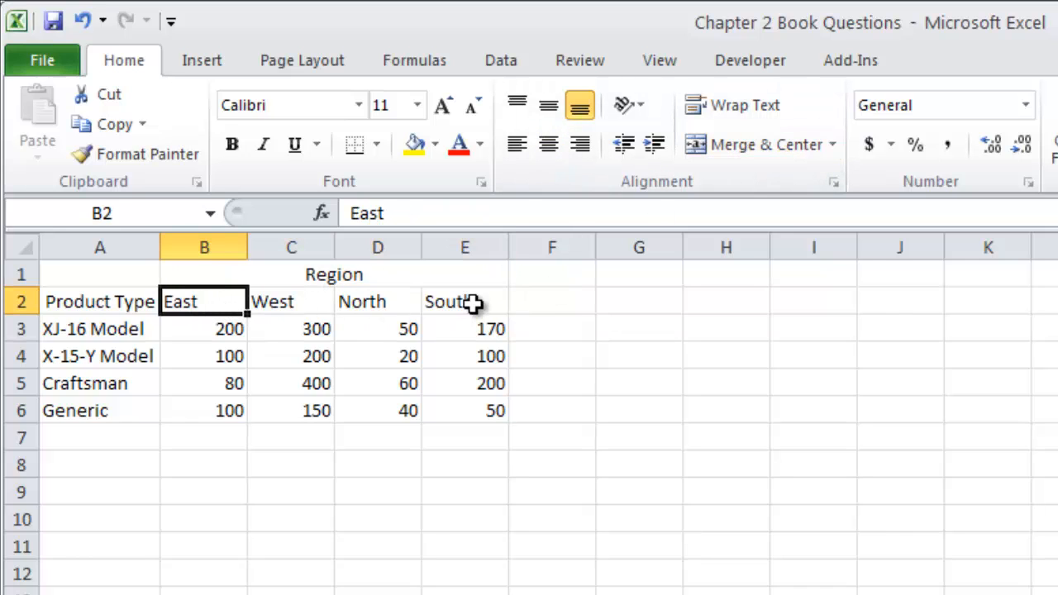
Step: Insert a 2-D clustered column chart of the product type by region table
left_click(204, 334)
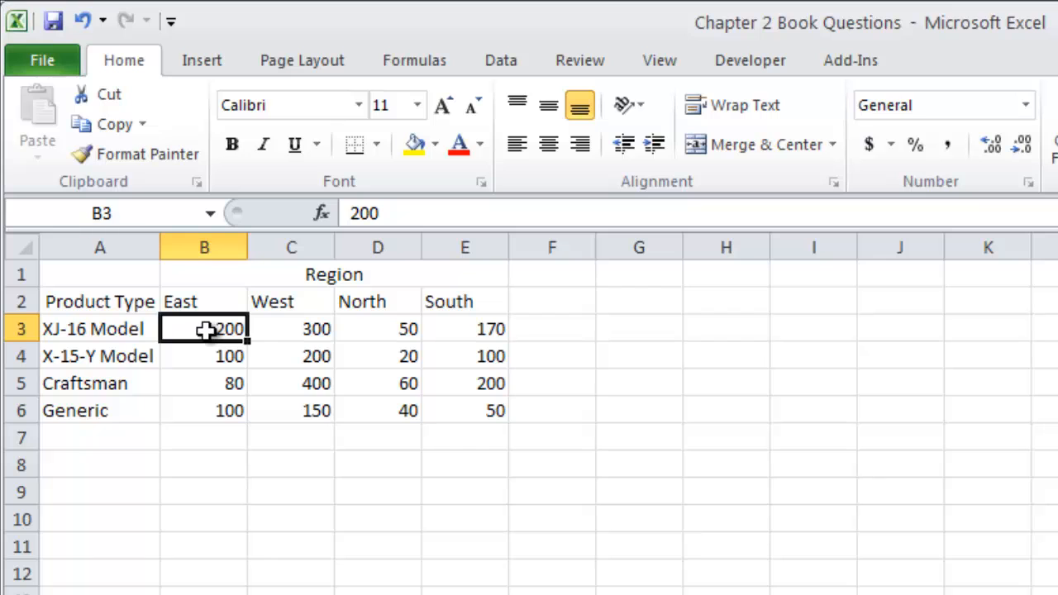
left_click(199, 58)
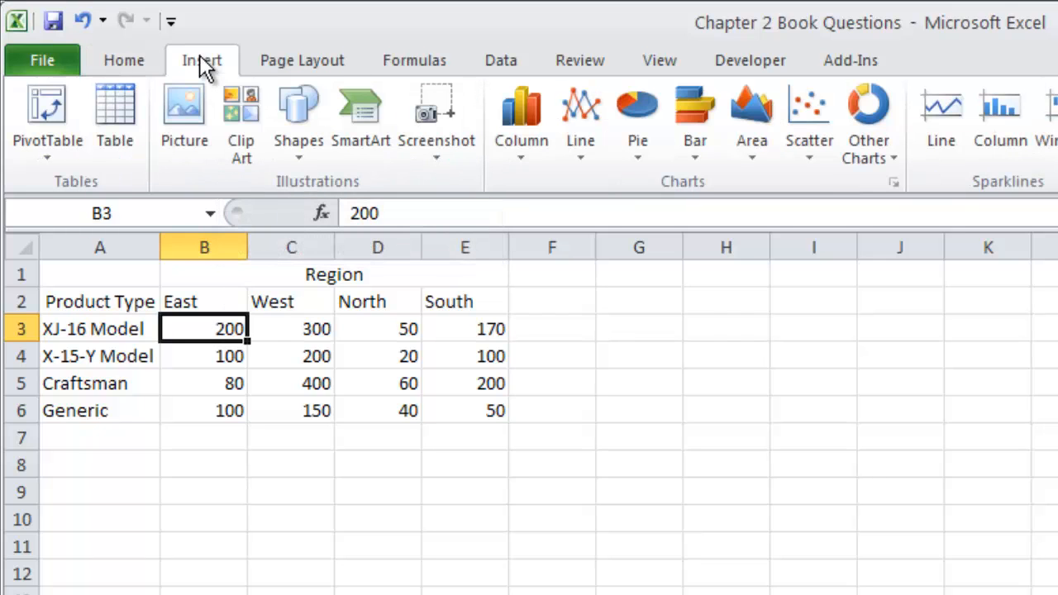
left_click(522, 154)
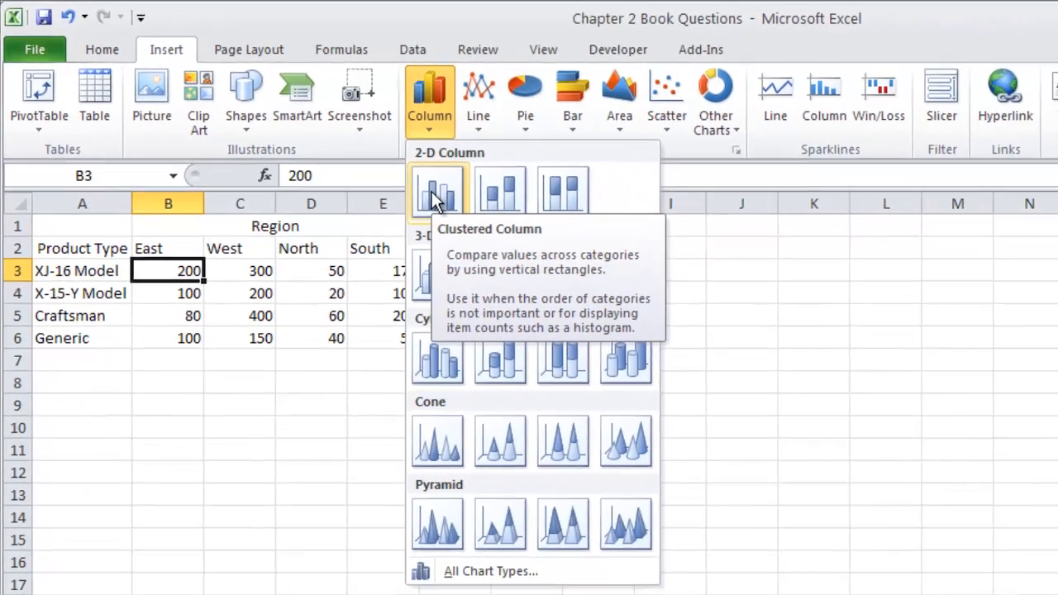
left_click(524, 232)
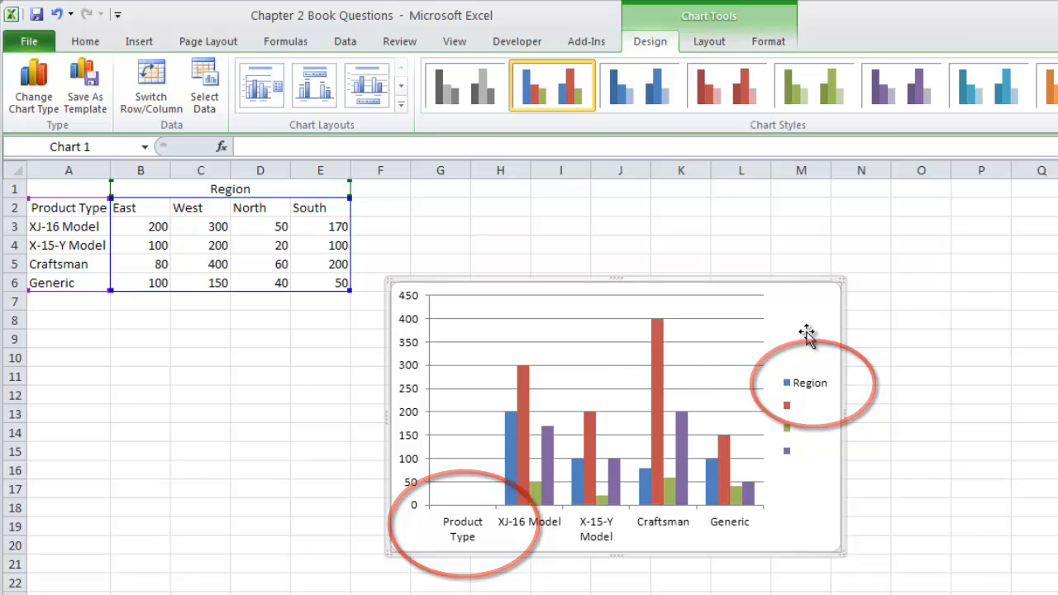
Step: Delete the existing column chart and remove row 1 with the merged Region heading from the sheet
key("Delete")
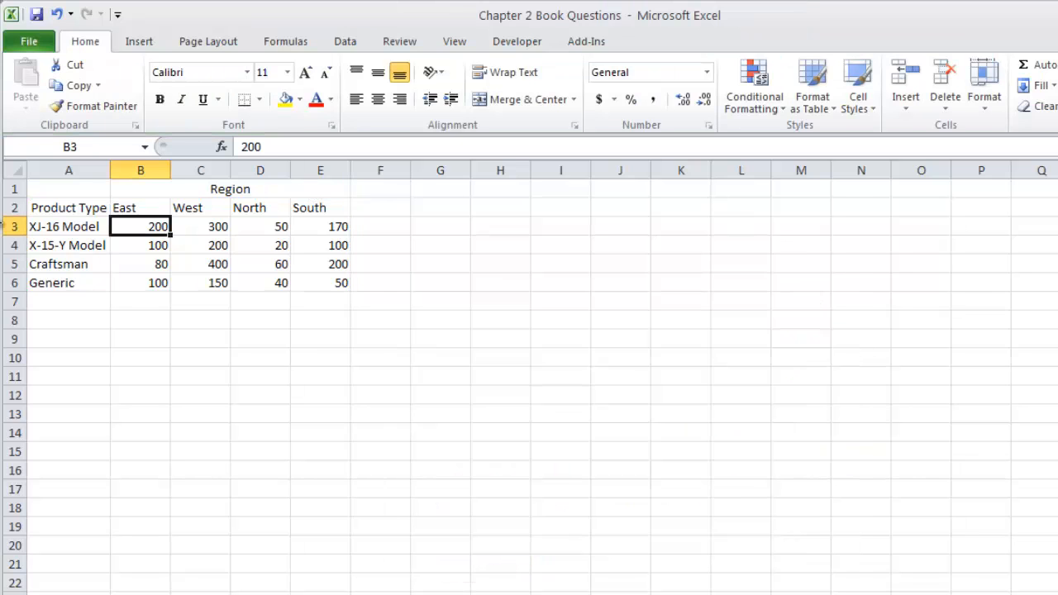
left_click(20, 189)
right_click(20, 189)
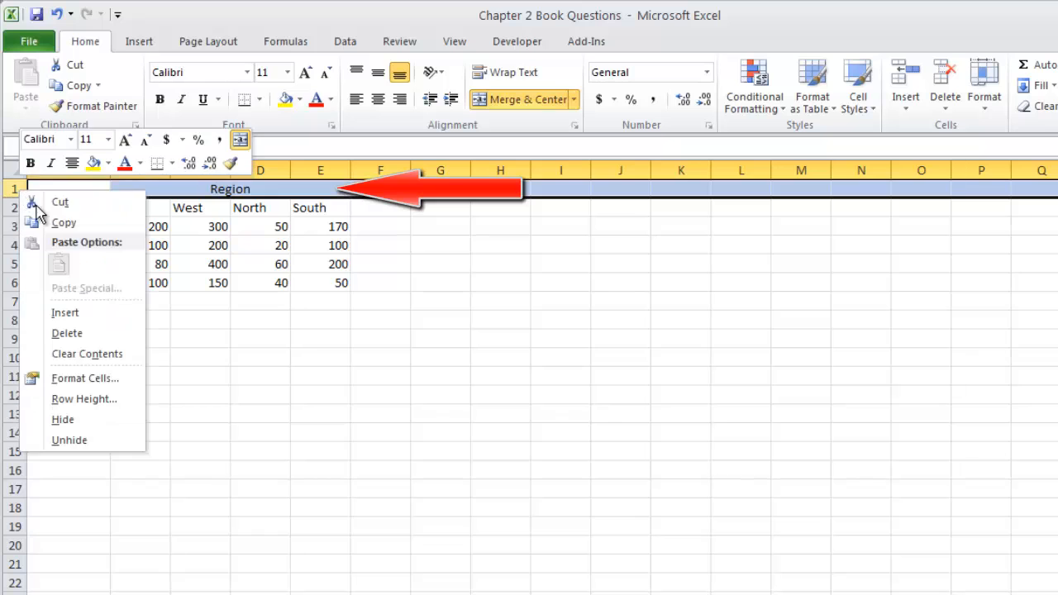
left_click(70, 333)
Step: Insert a 2-D clustered column chart of the product type table and apply chart Layout 5 to it
left_click(139, 206)
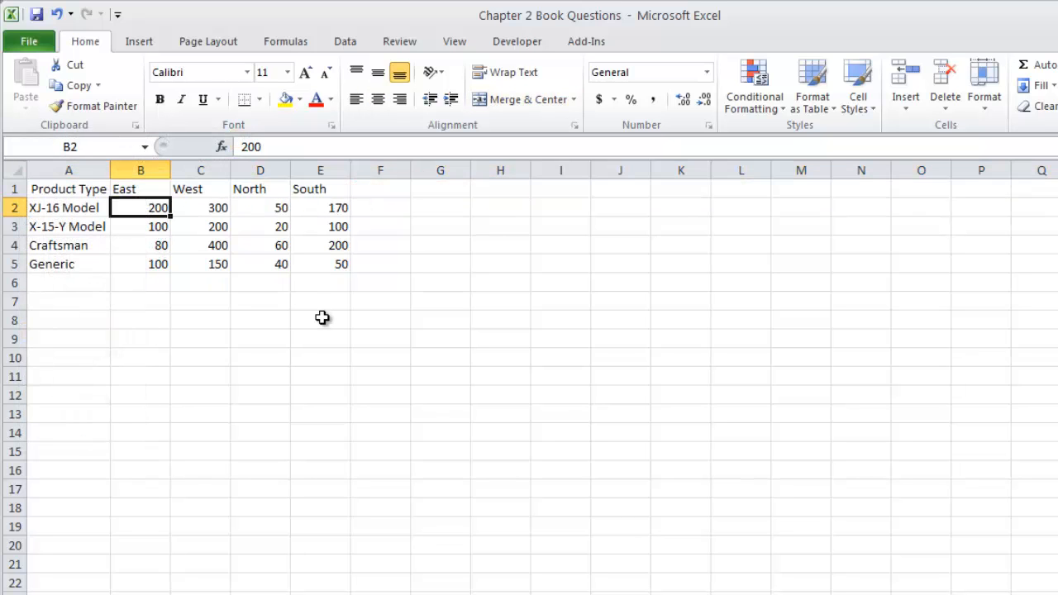
left_click(148, 45)
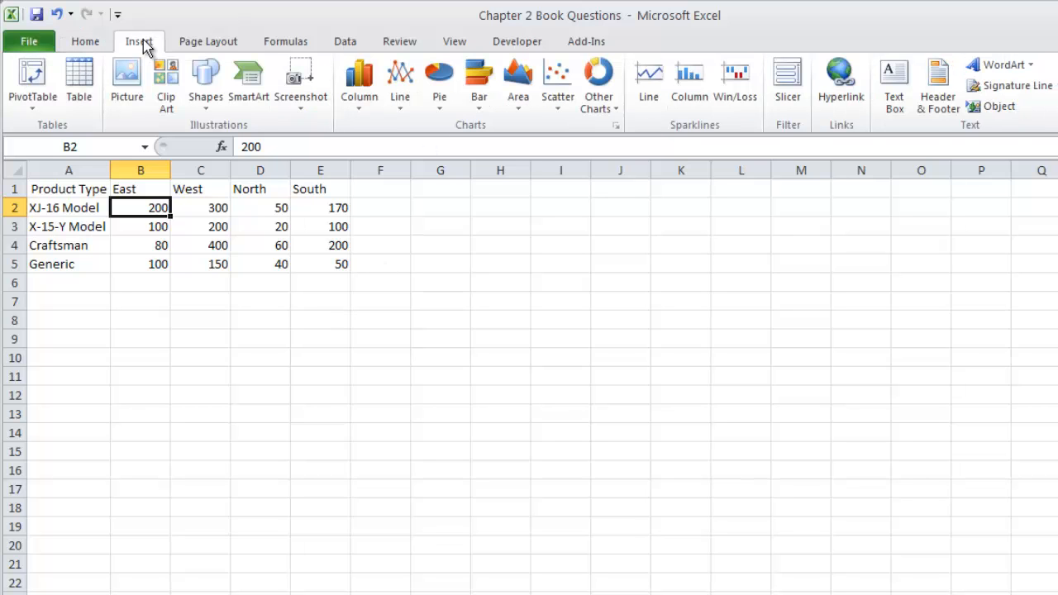
left_click(369, 104)
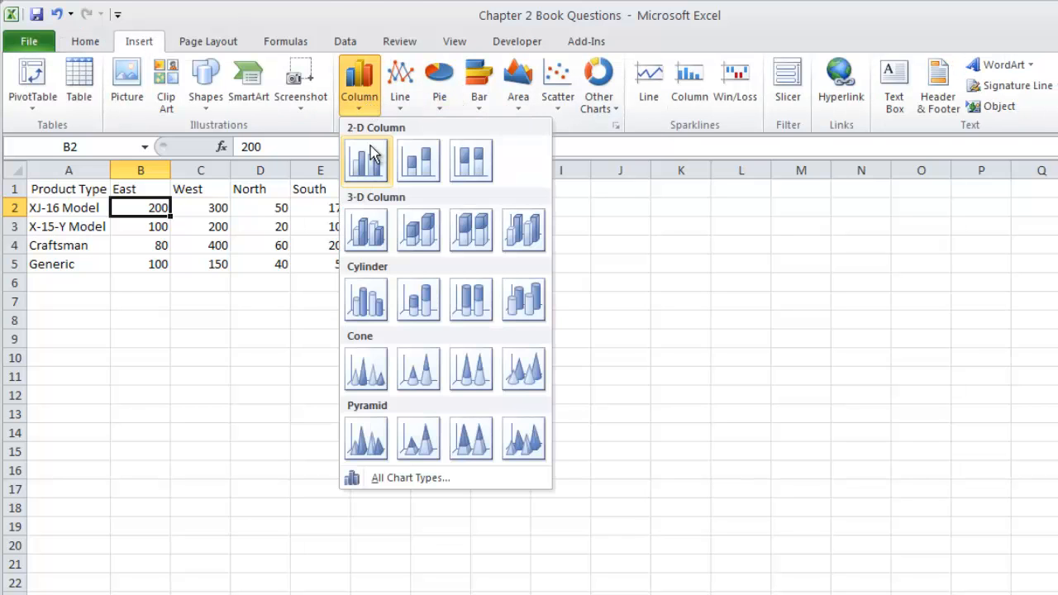
left_click(366, 158)
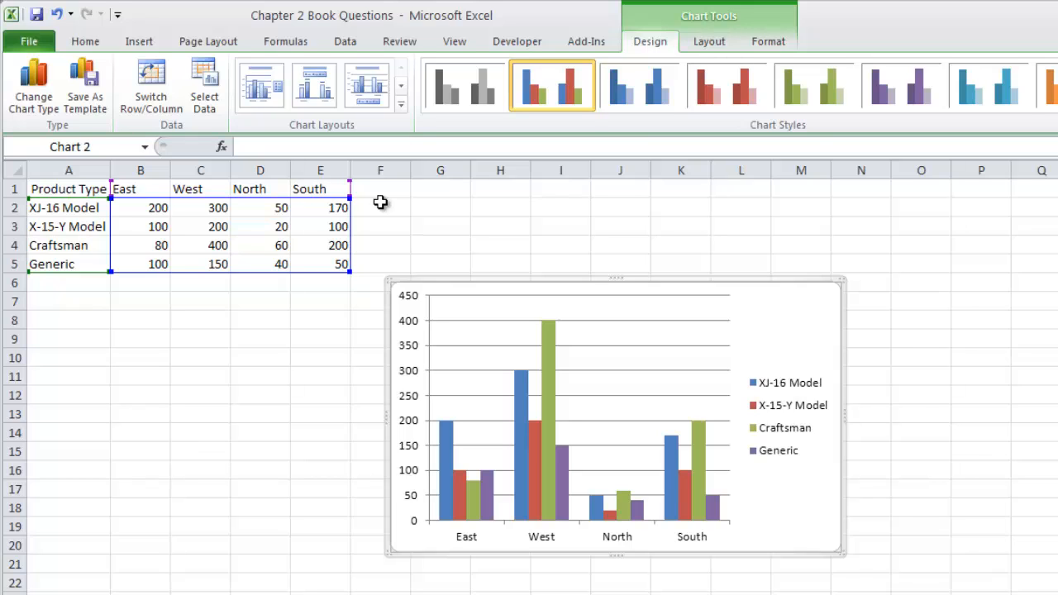
left_click(401, 105)
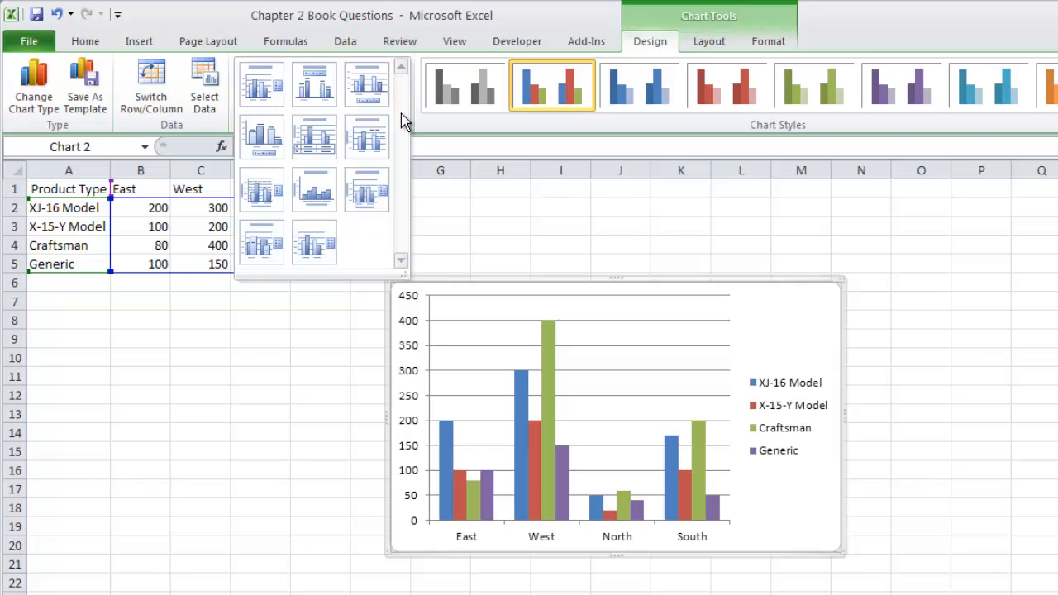
left_click(322, 142)
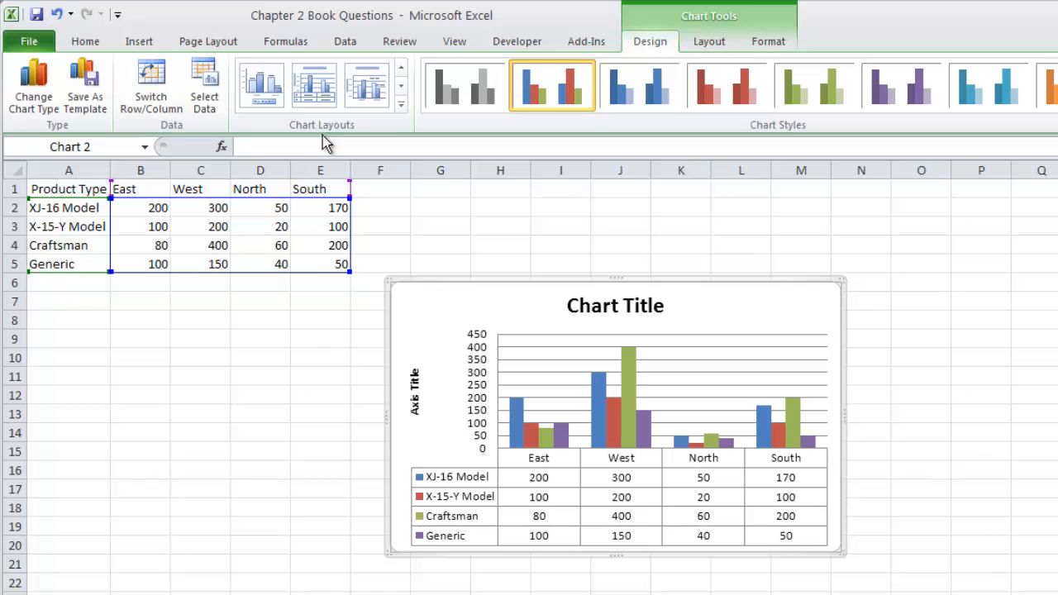
Step: Try the chart without its vertical axis major gridlines, and undo their deletion
left_click(792, 355)
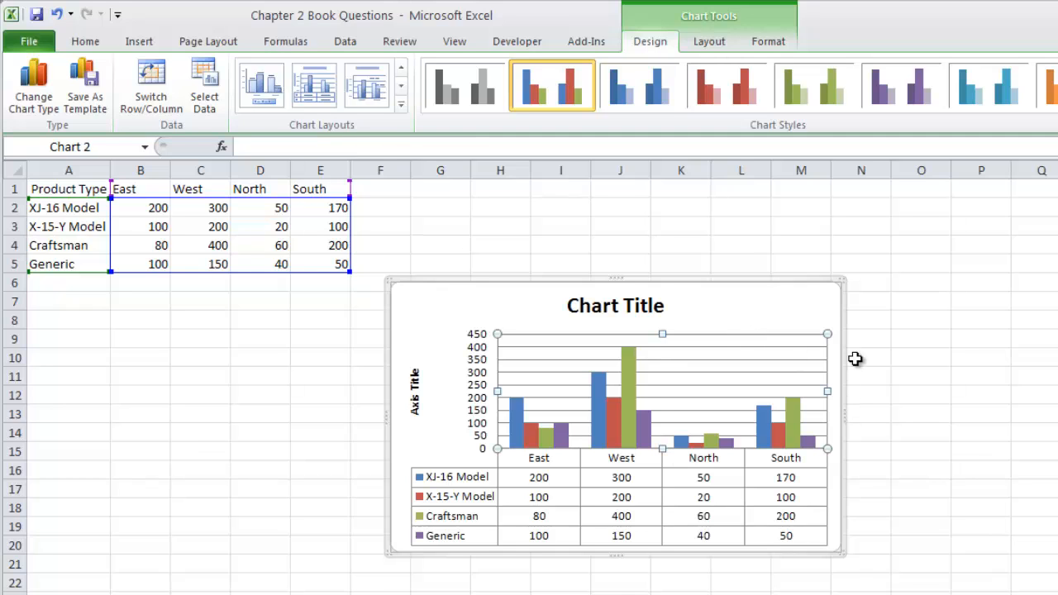
left_click(788, 346)
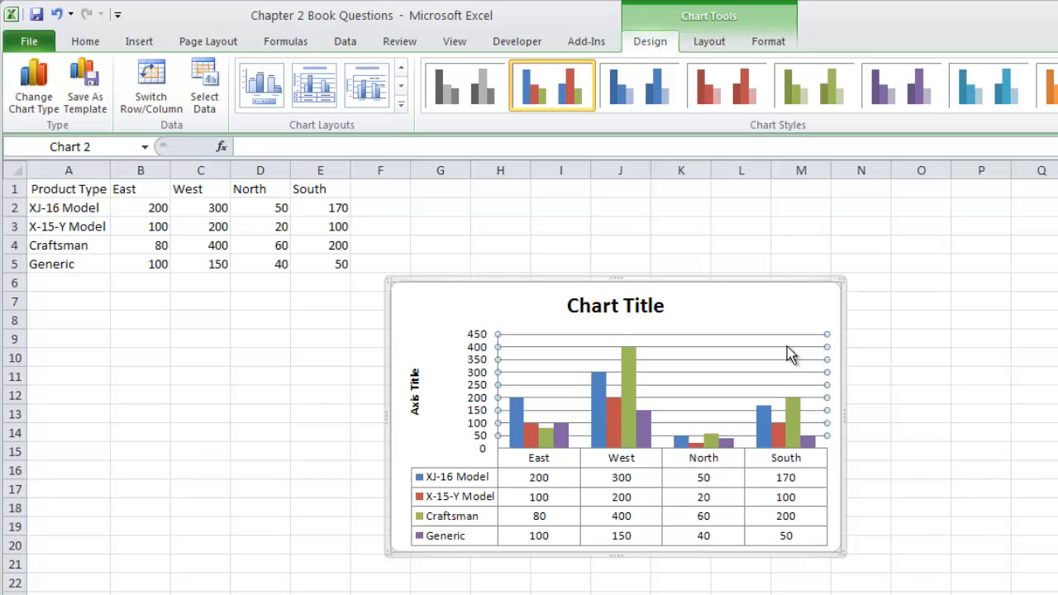
key("Delete")
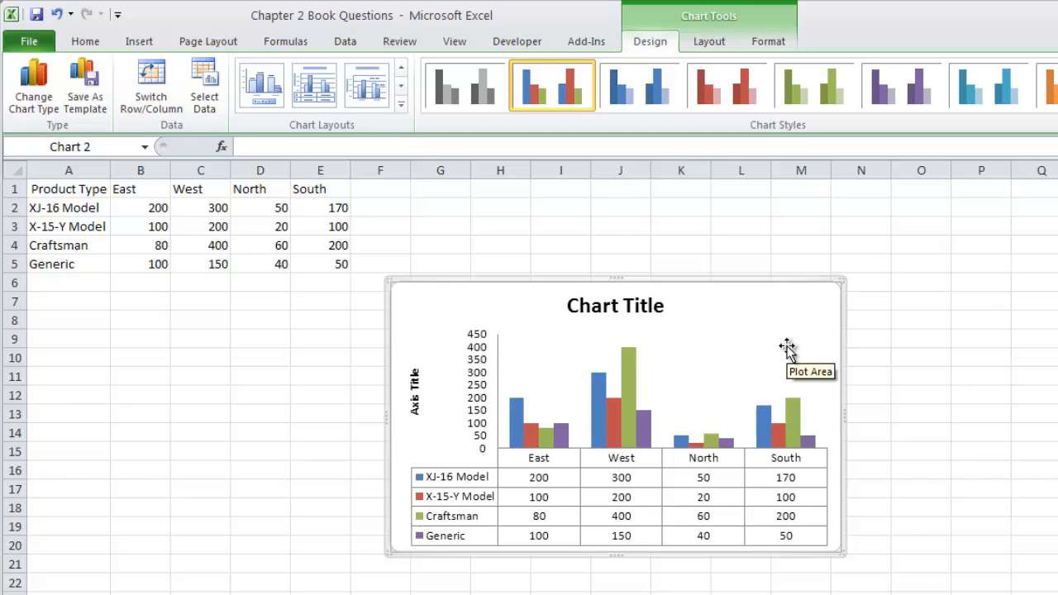
key("ctrl+z")
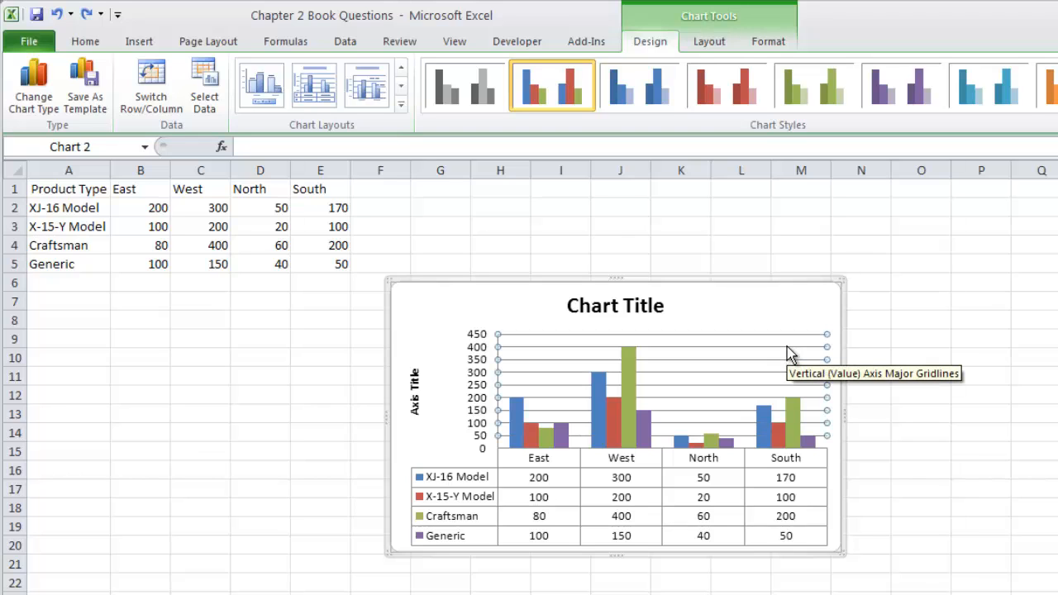
left_click(779, 310)
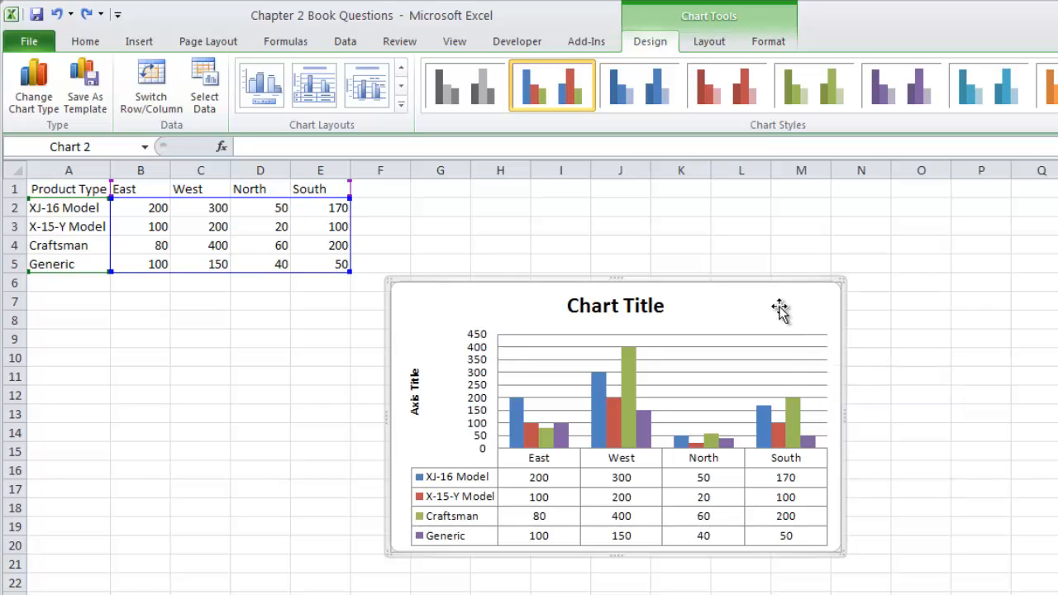
Step: Replace the placeholder chart title with XYZ Airplane Model Company
left_click(647, 302)
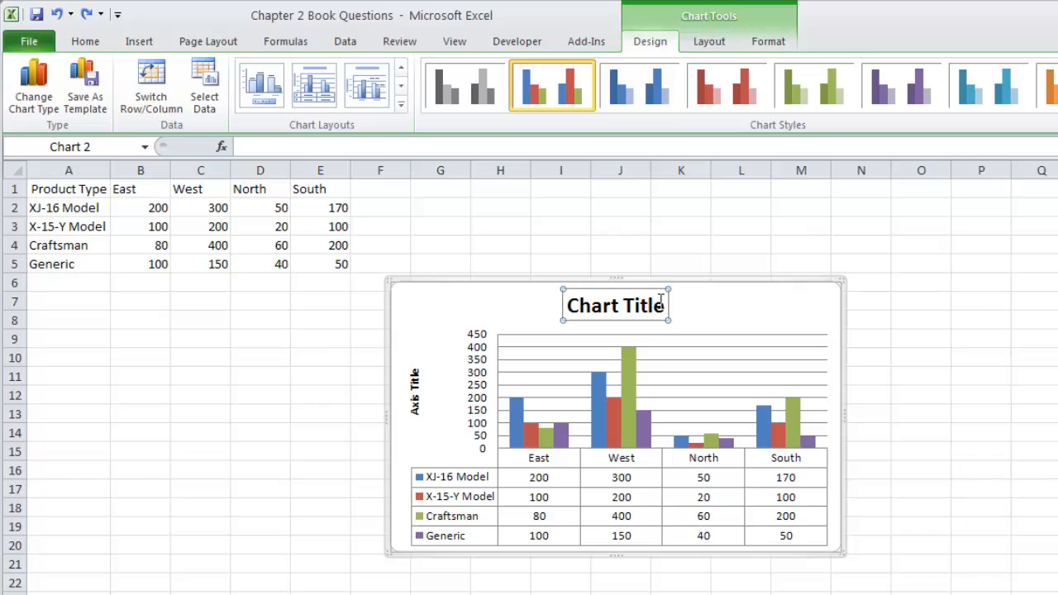
triple_click(647, 303)
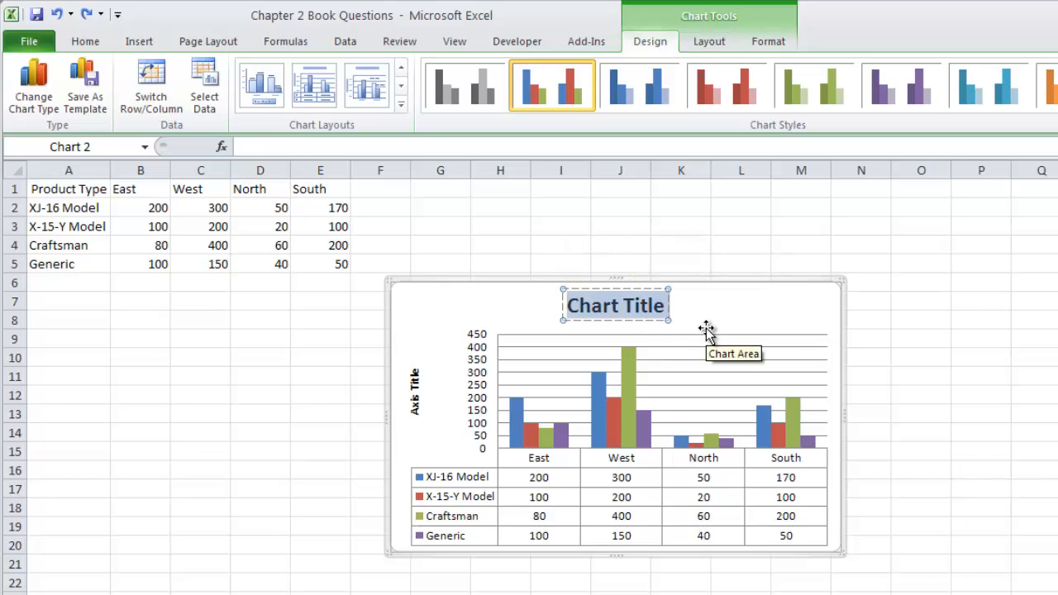
type("CYZ")
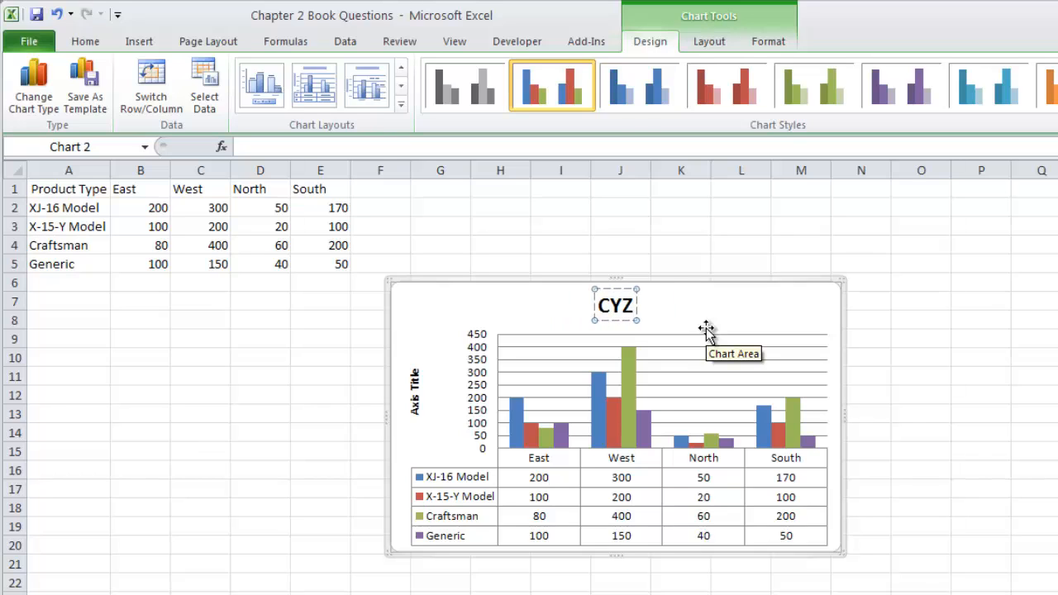
key("BackSpace")
key("BackSpace")
key("BackSpace")
type("XY")
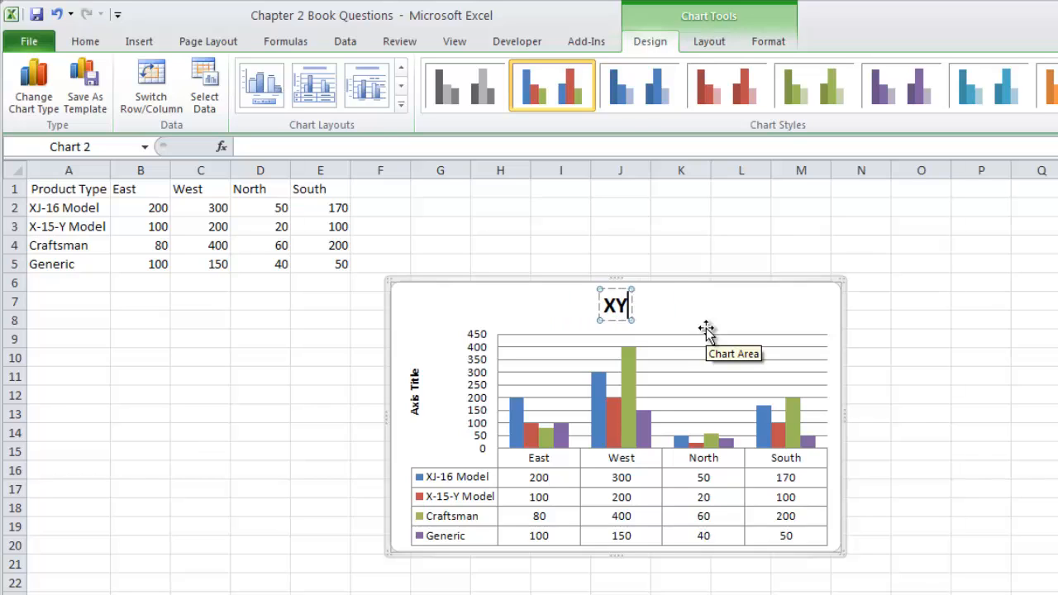
type("Z Air")
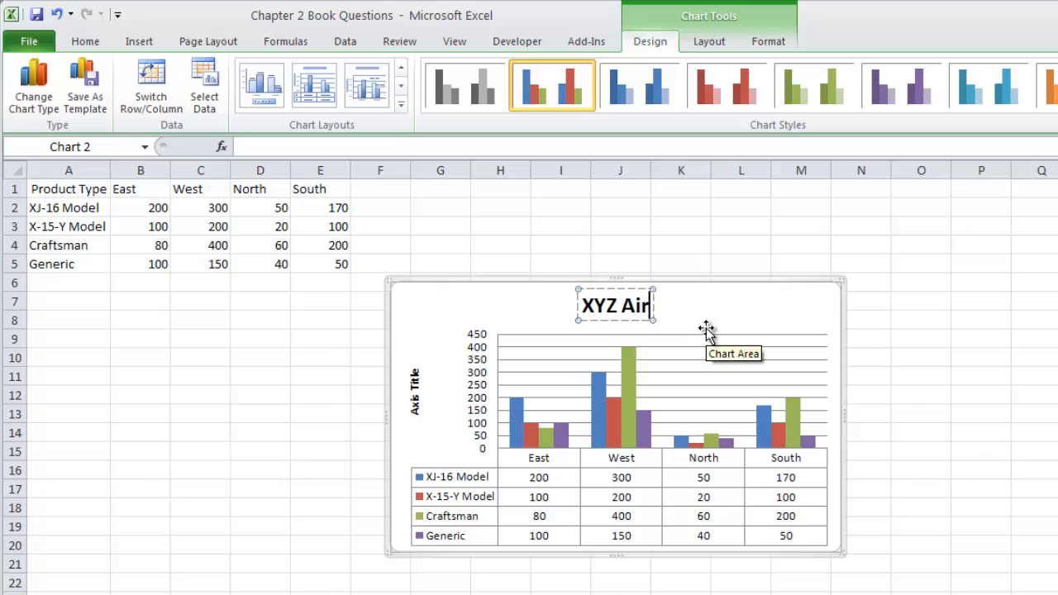
type("plane Mod")
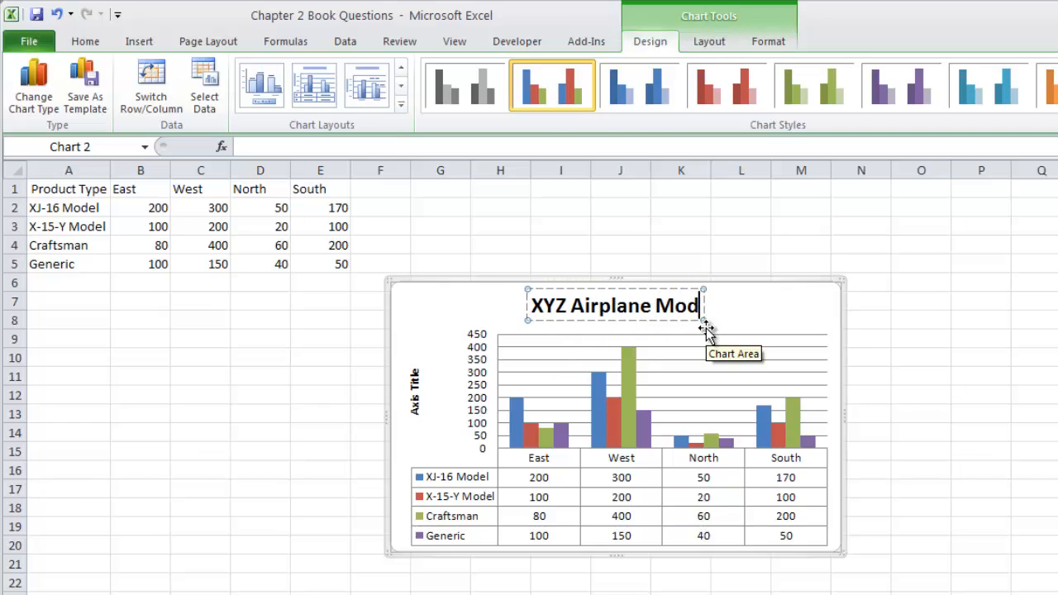
type("el Comp")
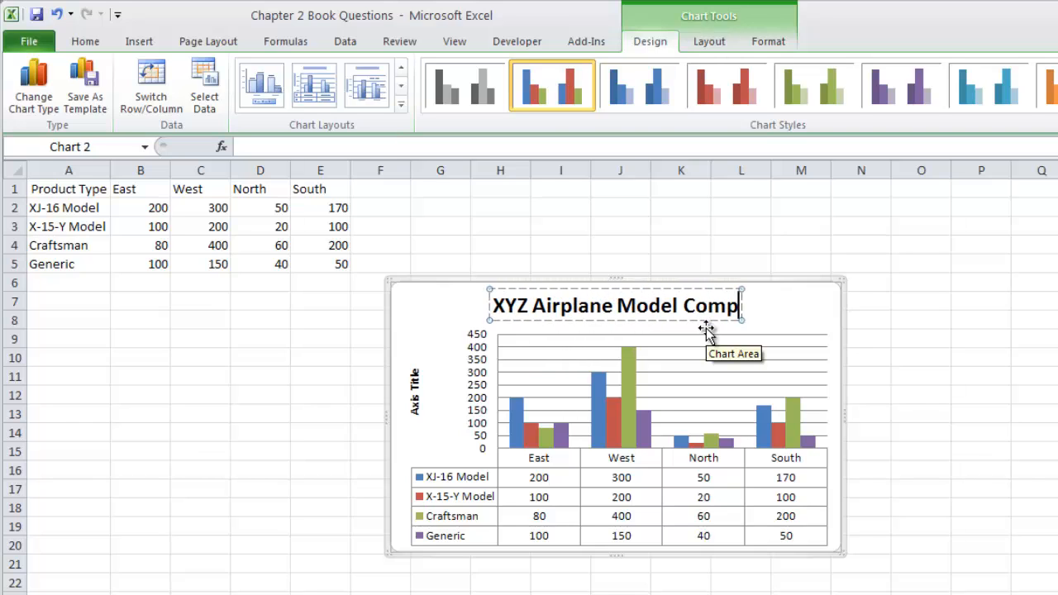
type("any")
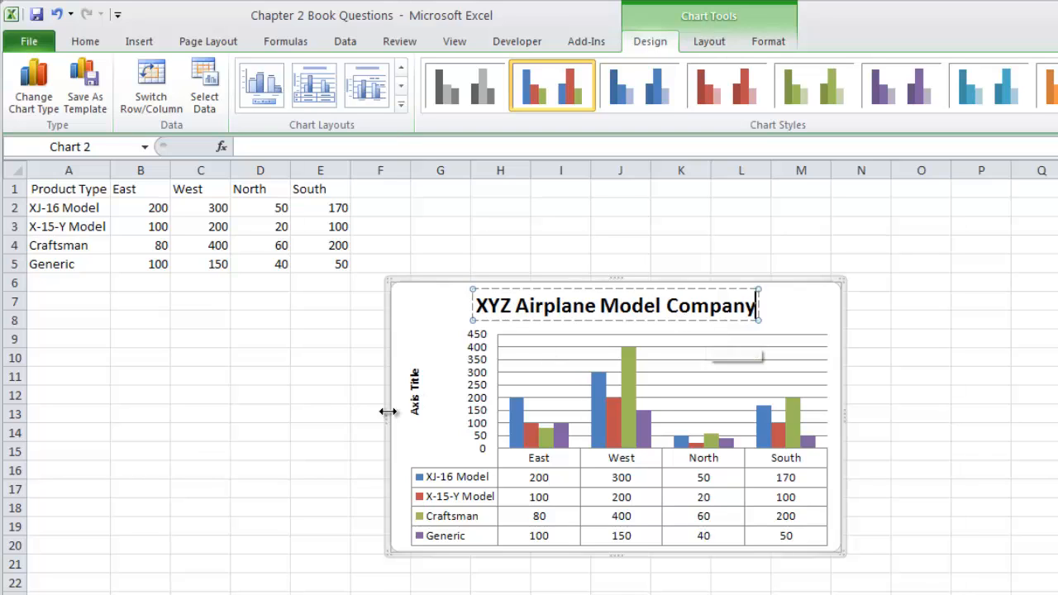
Step: Set the chart's vertical axis title to Number of Items Produced
left_click(414, 395)
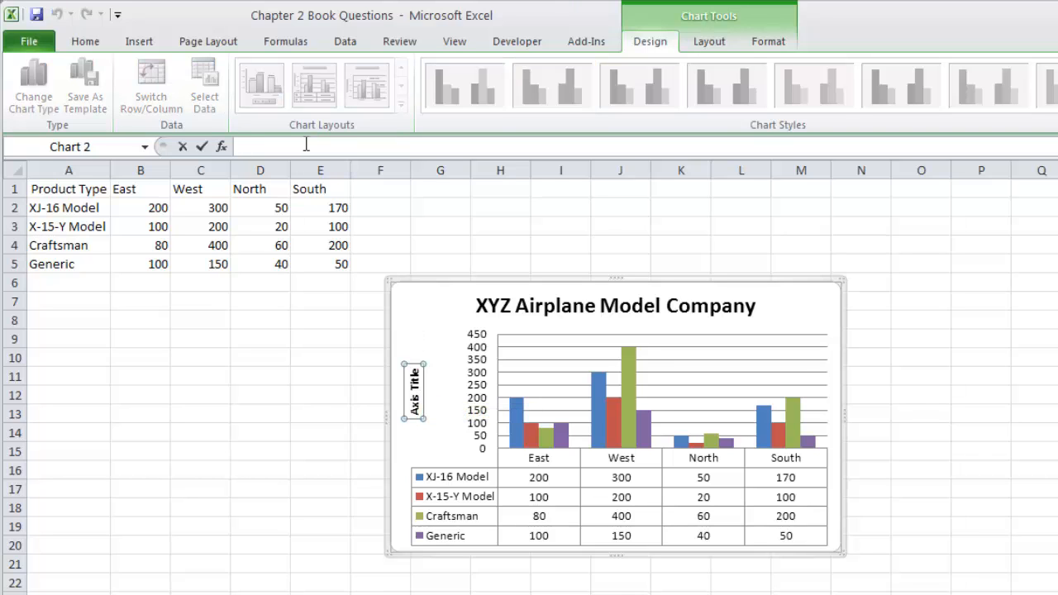
type("Number of Items")
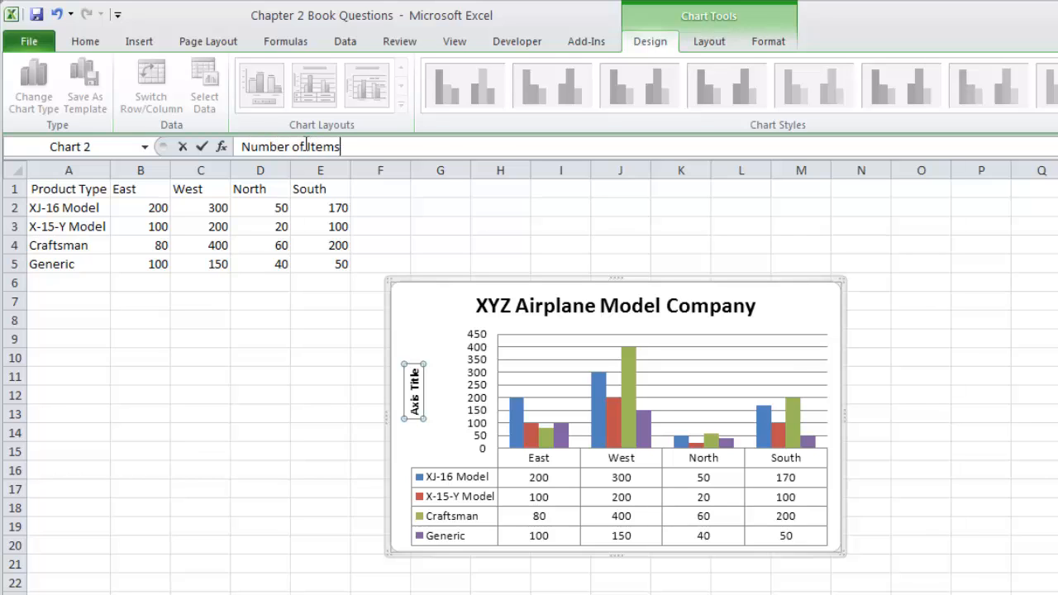
type("uced")
key("Return")
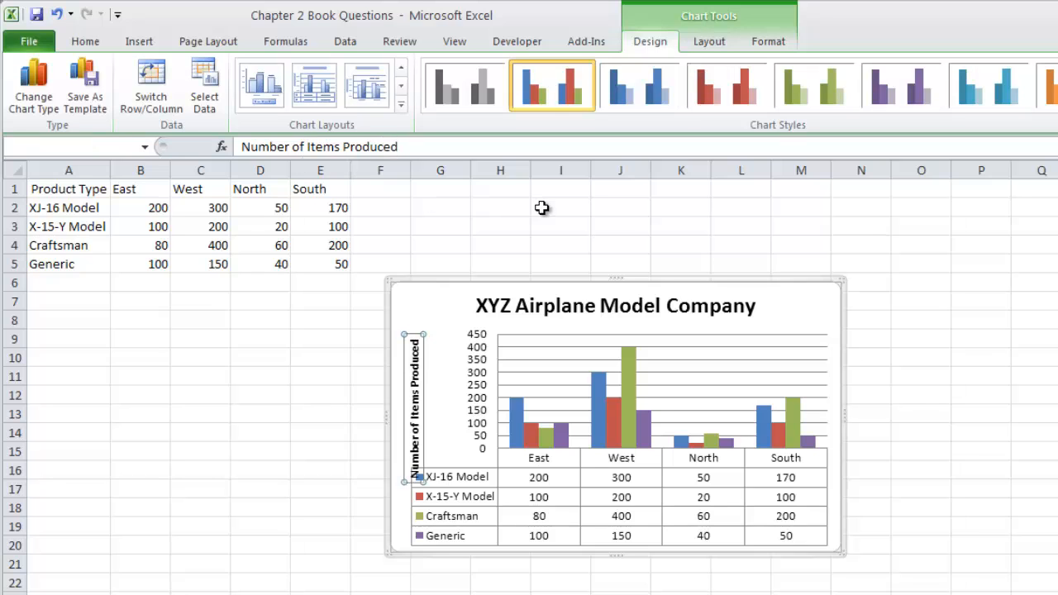
left_click(800, 315)
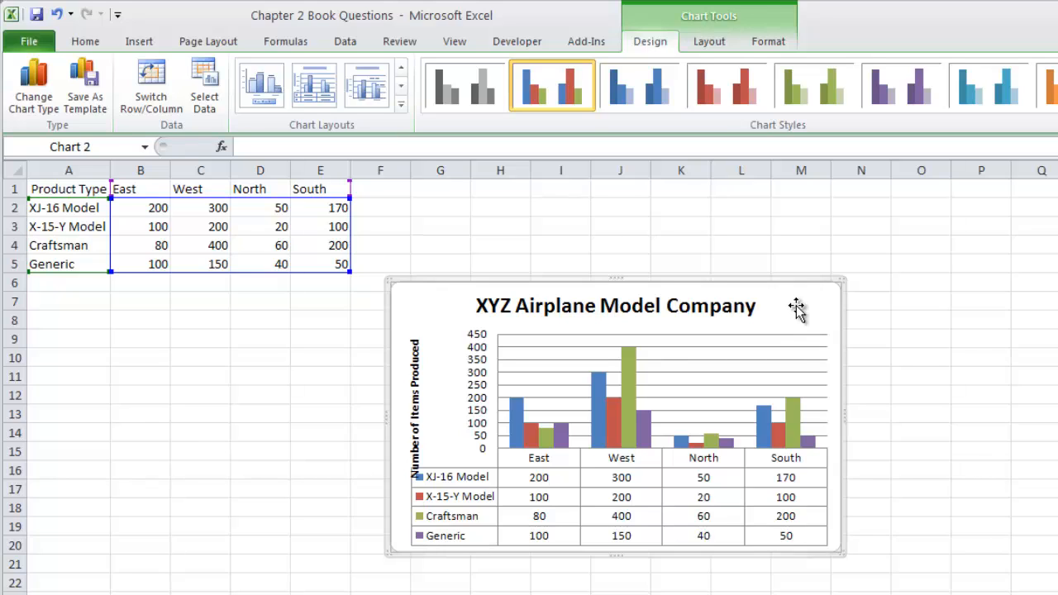
left_click(790, 382)
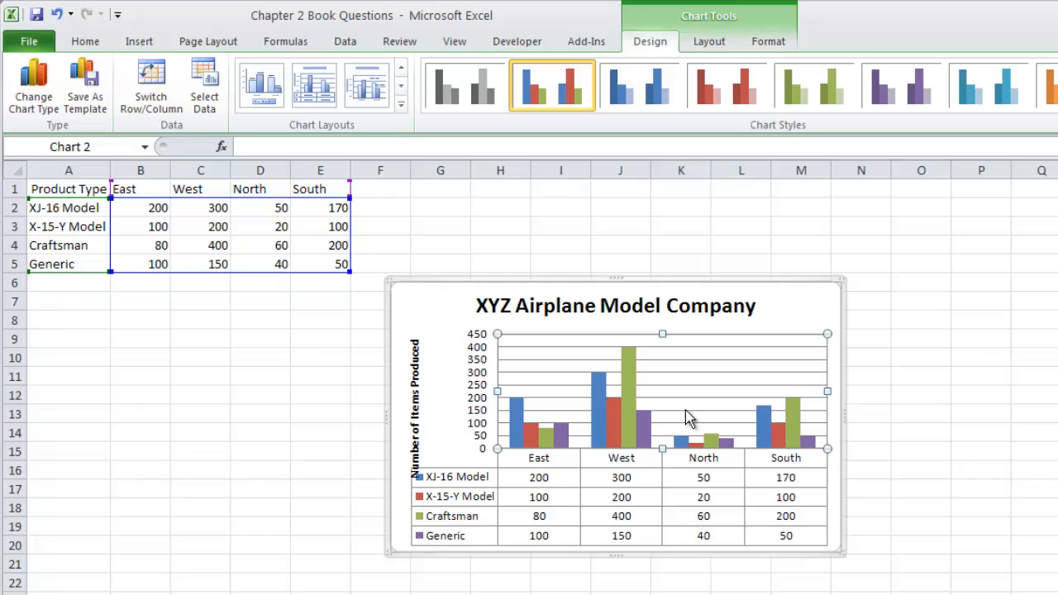
left_click(420, 302)
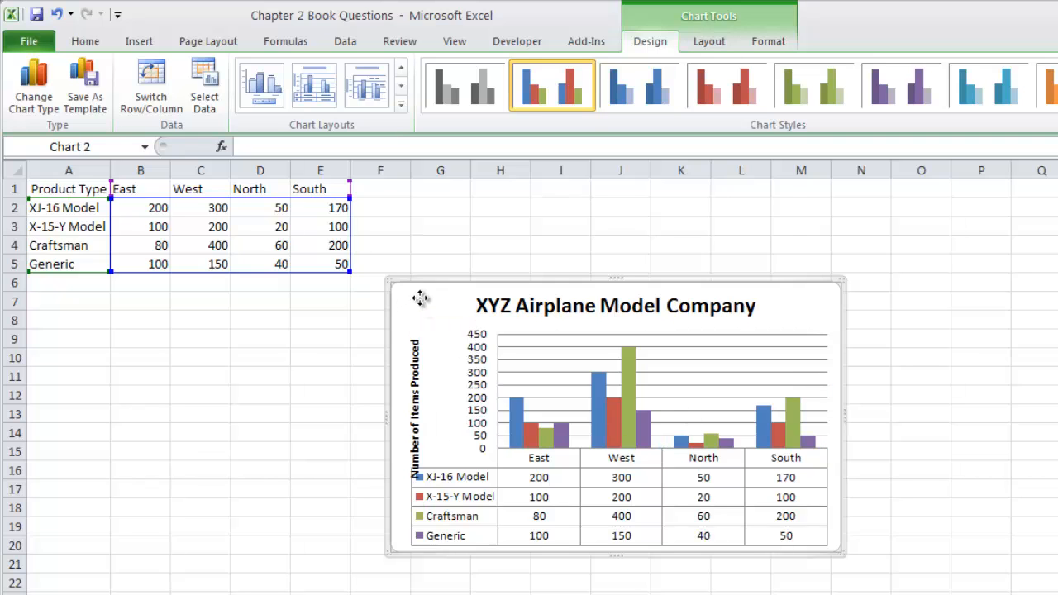
right_click(420, 298)
key("Escape")
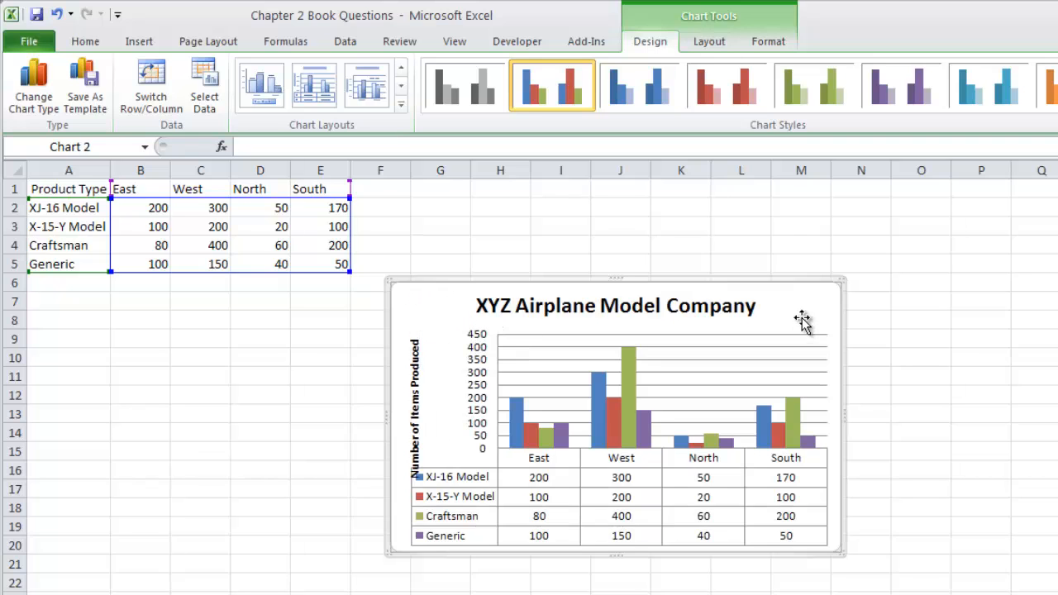
Step: Move the XYZ Airplane Model Company chart to a new chart sheet named Chart1
right_click(806, 315)
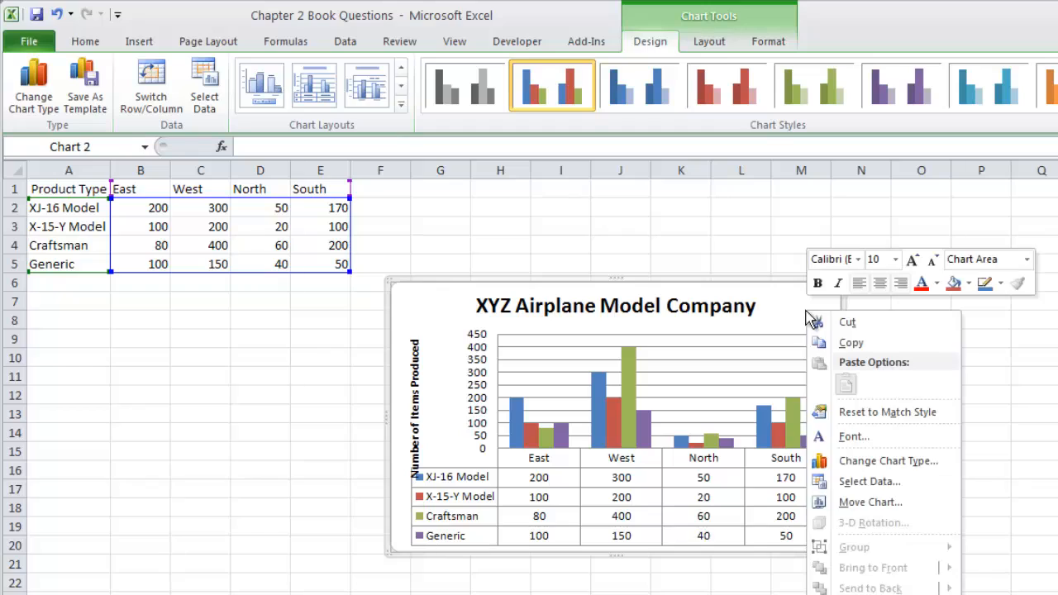
left_click(876, 499)
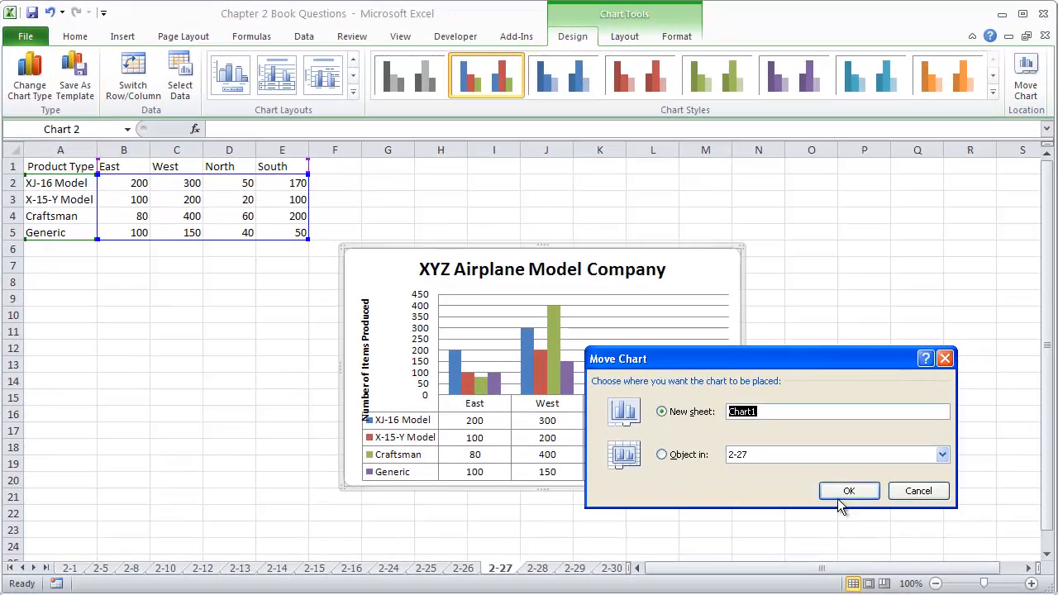
left_click(837, 496)
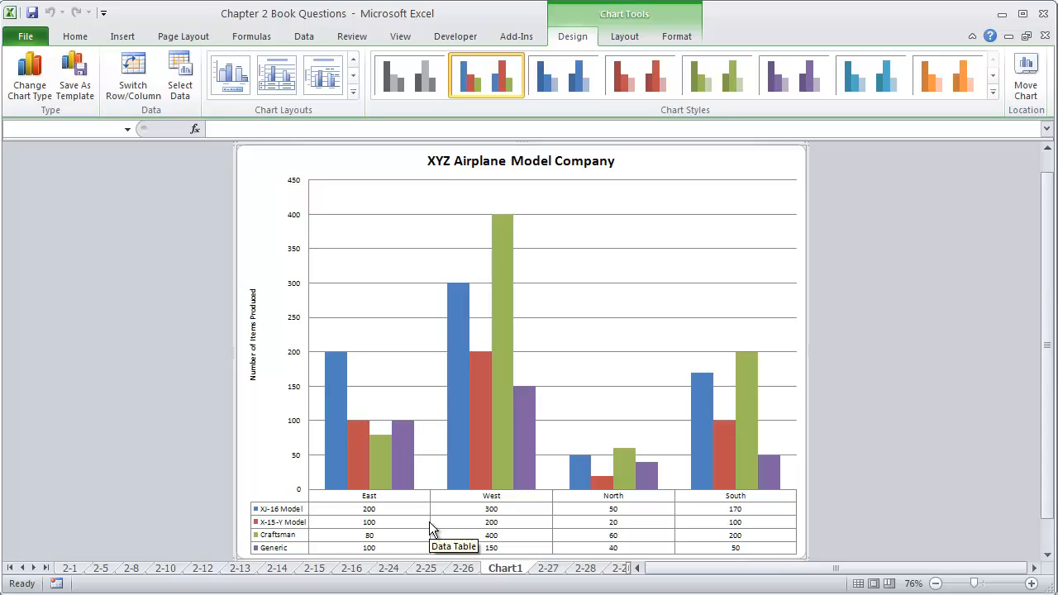
Step: Try the chart layout with data labels and a legend below the columns, and undo the layout change
left_click(353, 93)
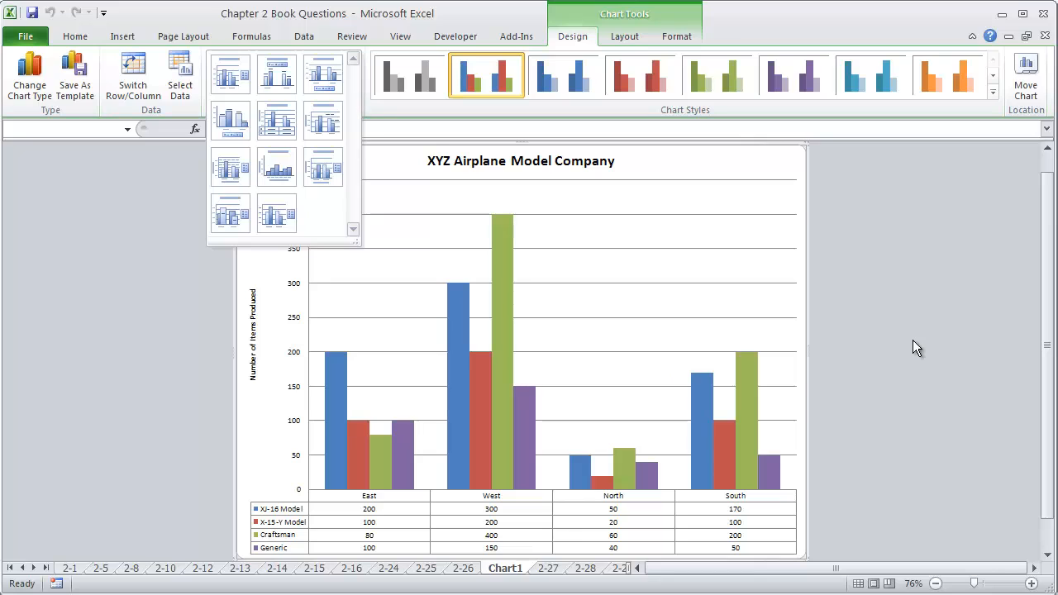
left_click(242, 124)
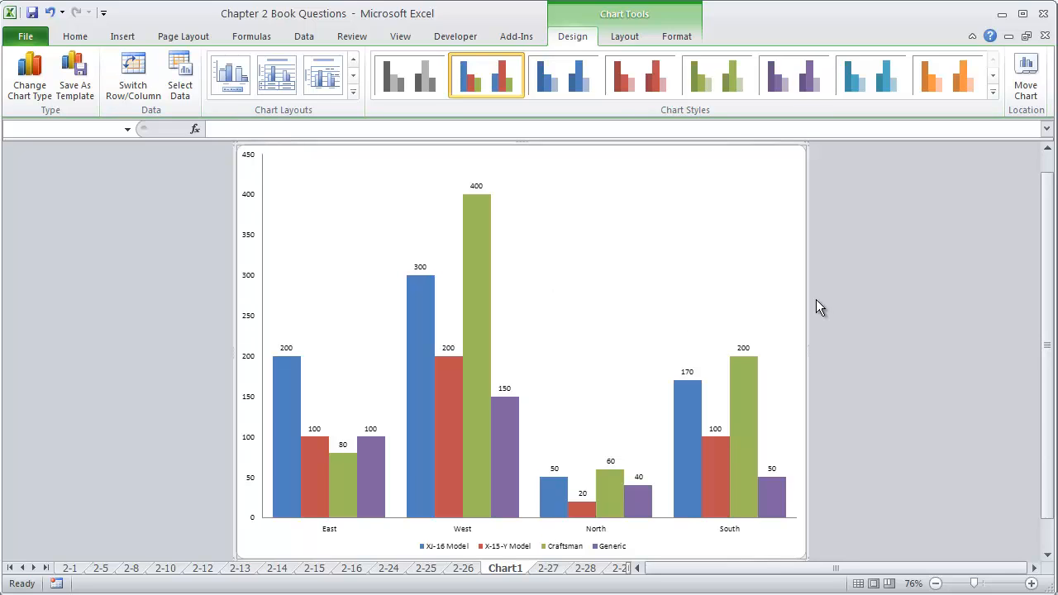
left_click(761, 225)
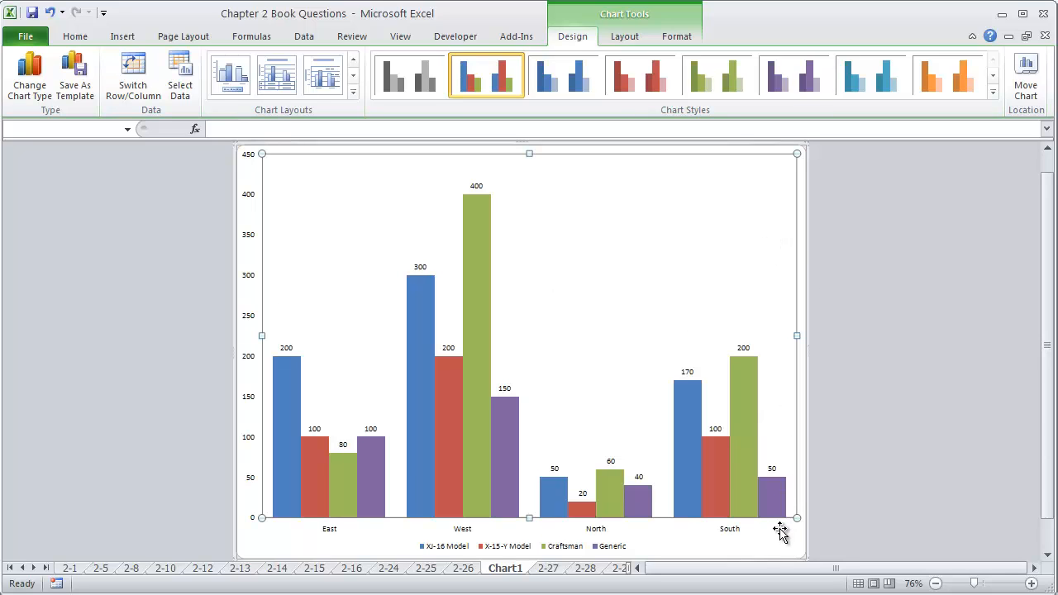
key("ctrl+z")
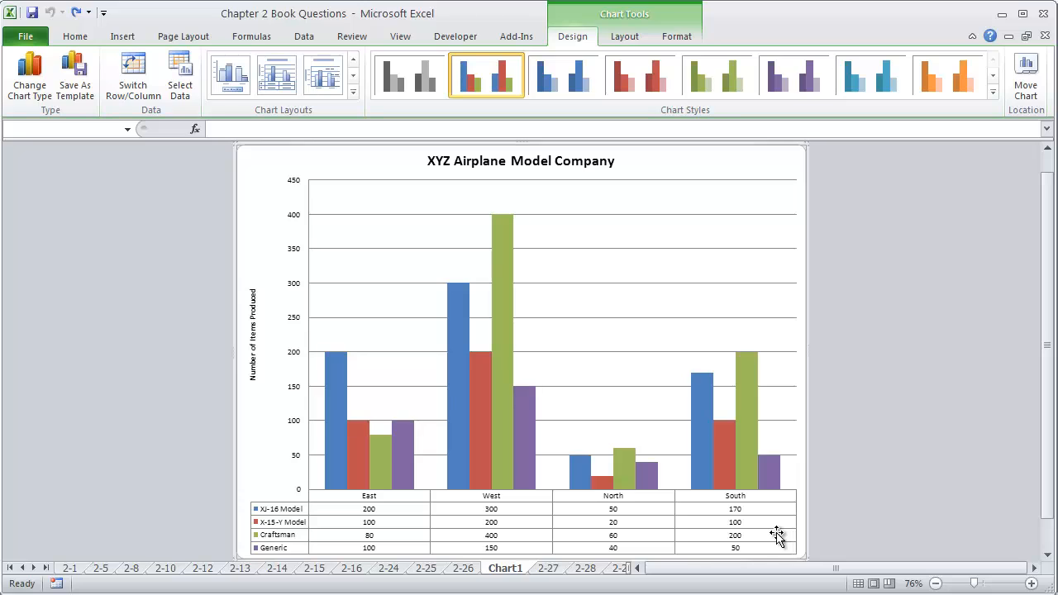
Step: On sheet 2-28, enter the heading Number of Barrels Sold Per Day in B1 and fit column B's width to it
left_click(585, 569)
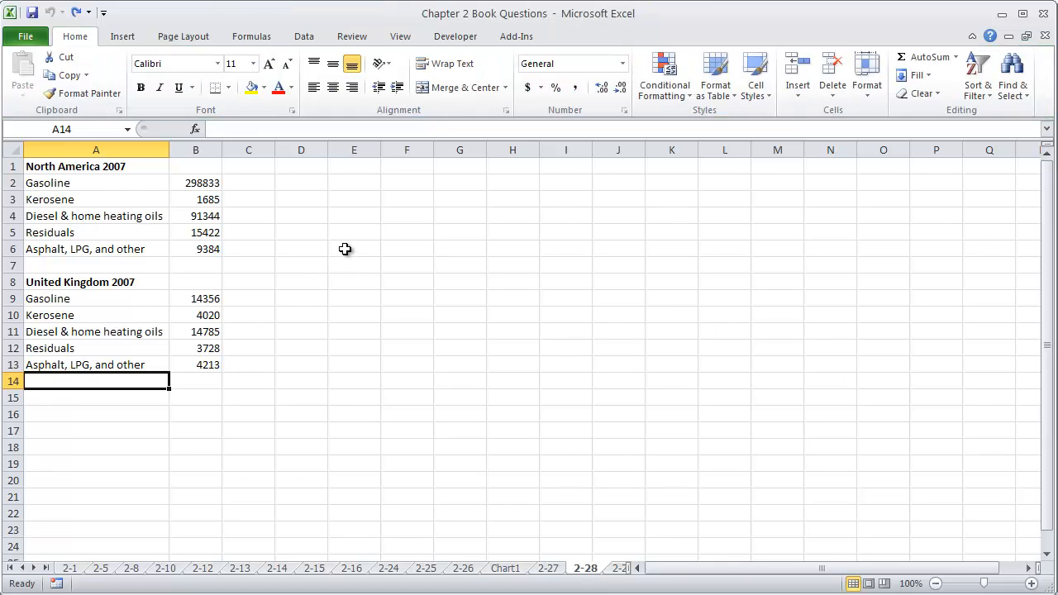
left_click(200, 182)
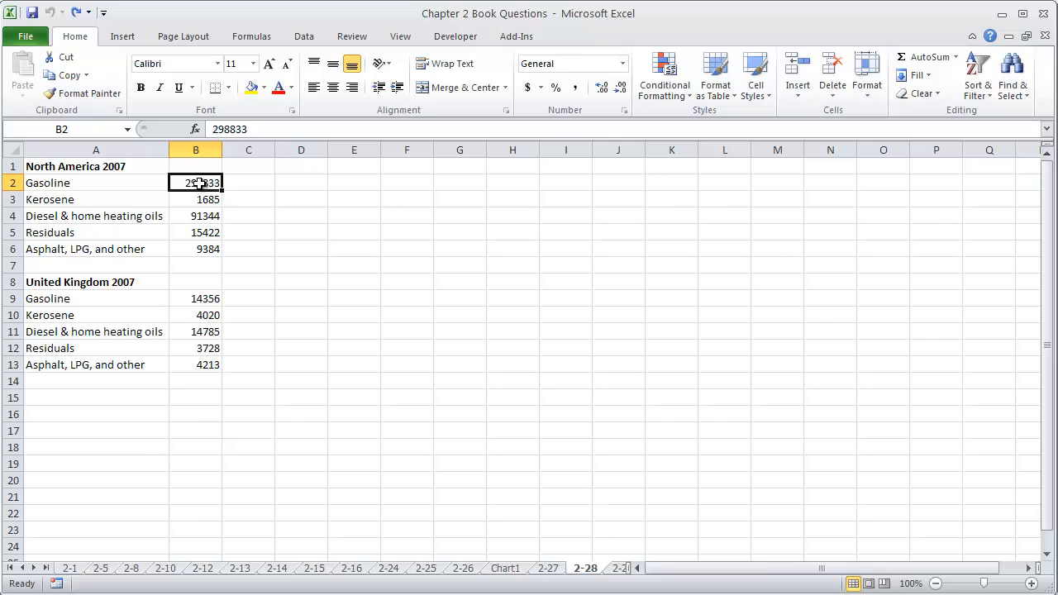
left_click(208, 166)
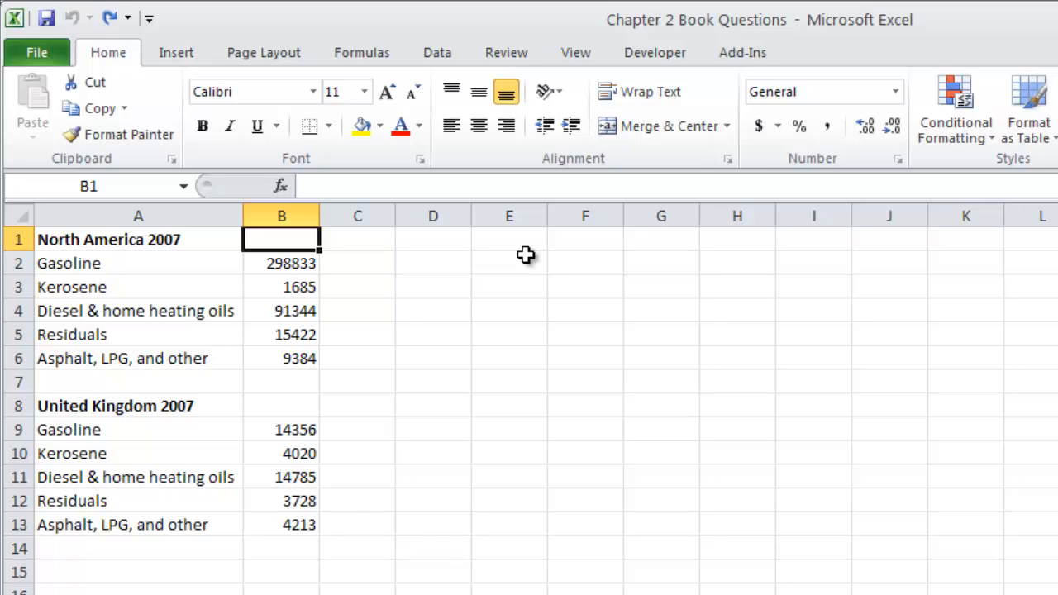
type("Number")
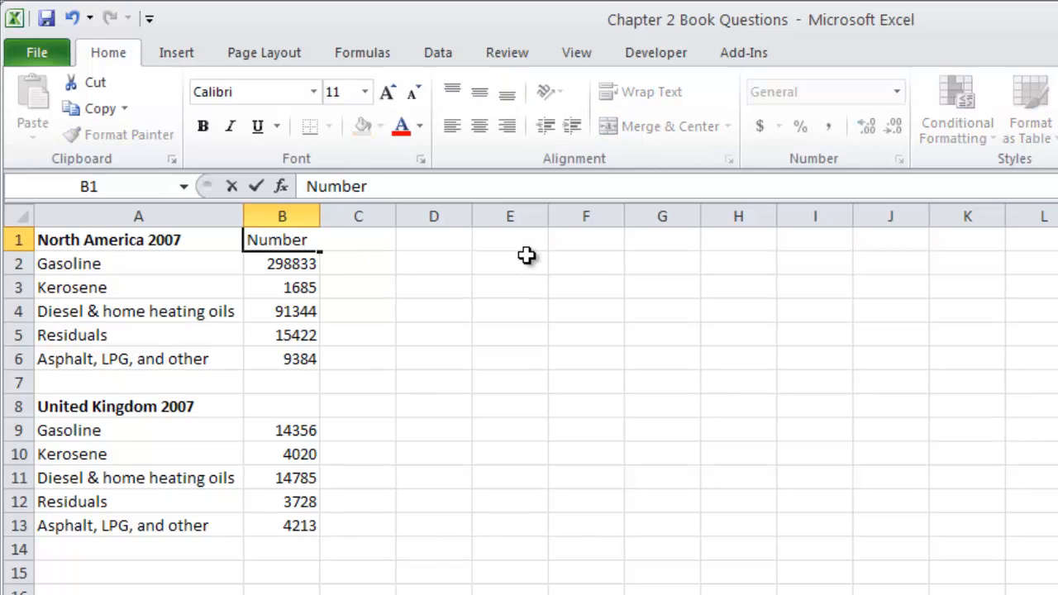
type(" of Barrels")
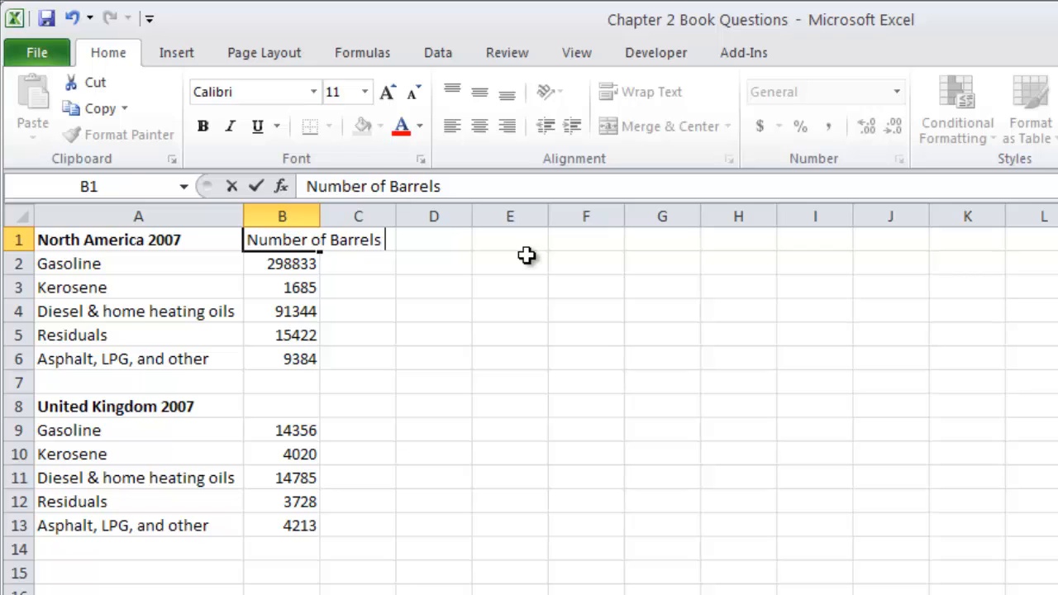
type(" Sold Per Day")
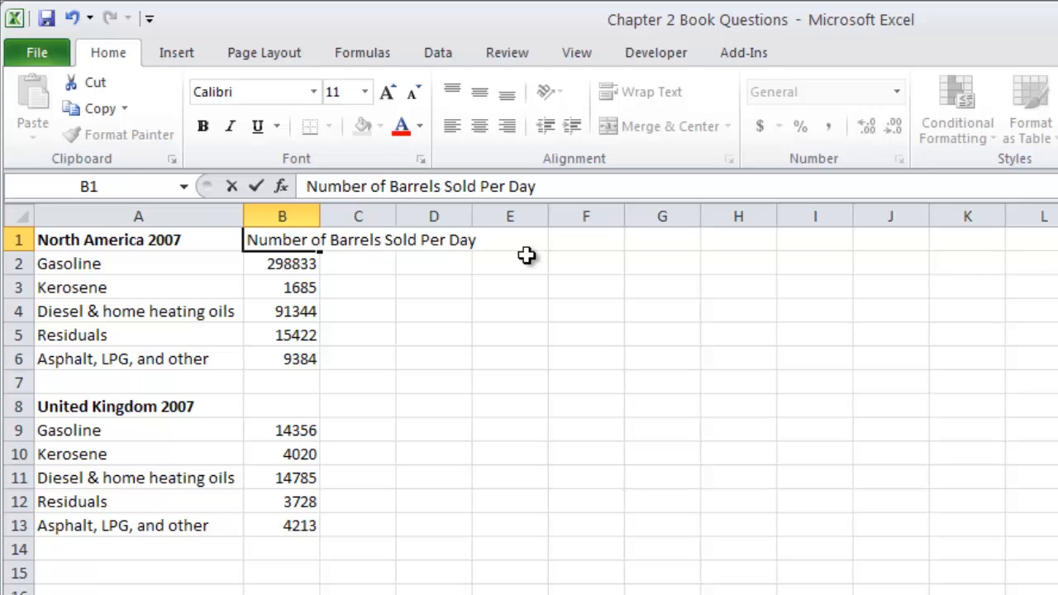
key("Return")
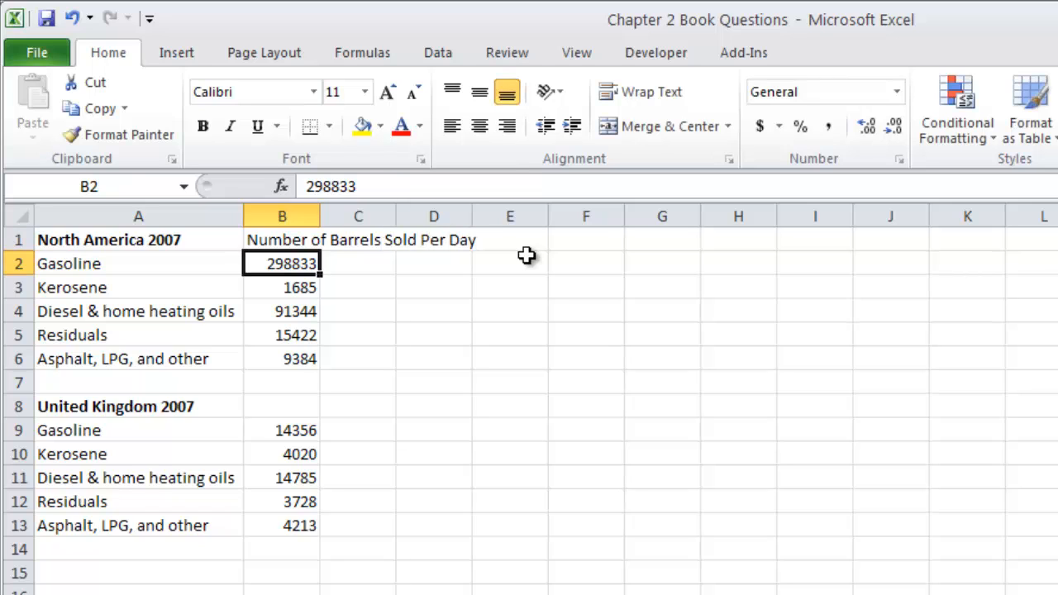
double_click(320, 216)
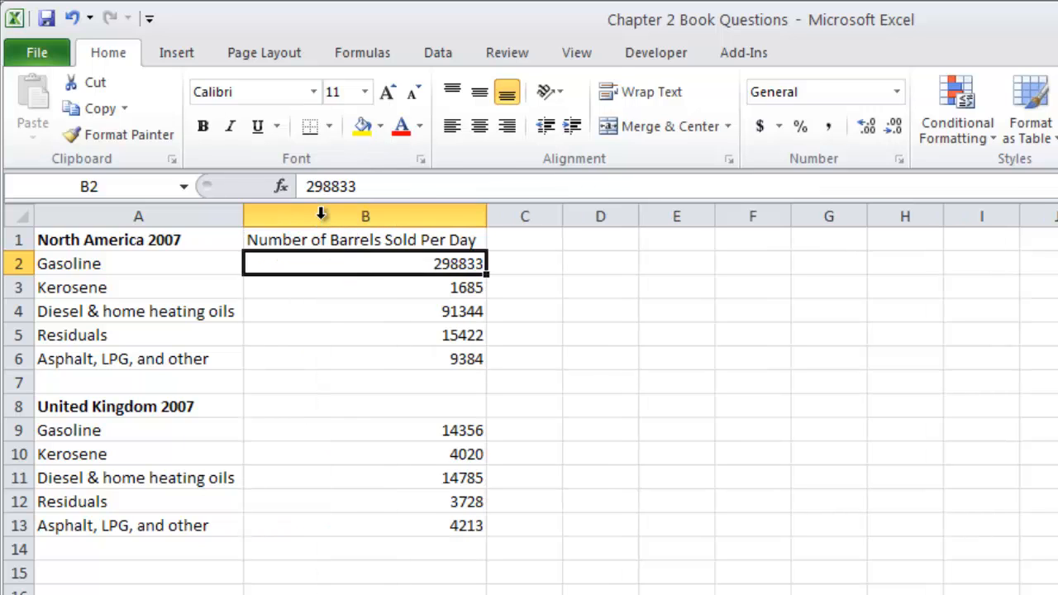
left_click(352, 406)
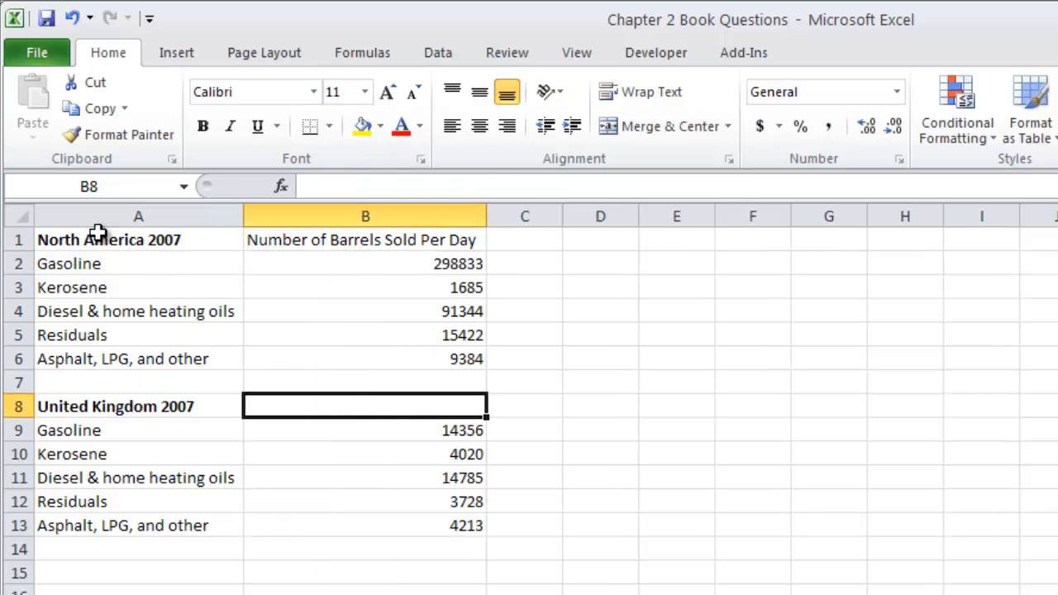
left_click_drag(94, 237, 75, 358)
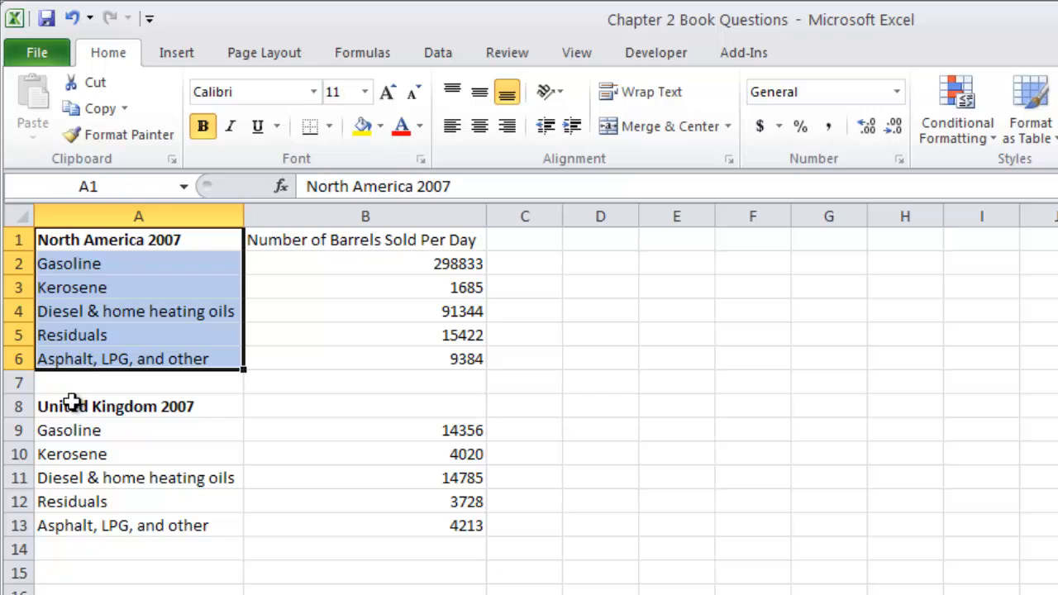
left_click_drag(76, 405, 54, 522)
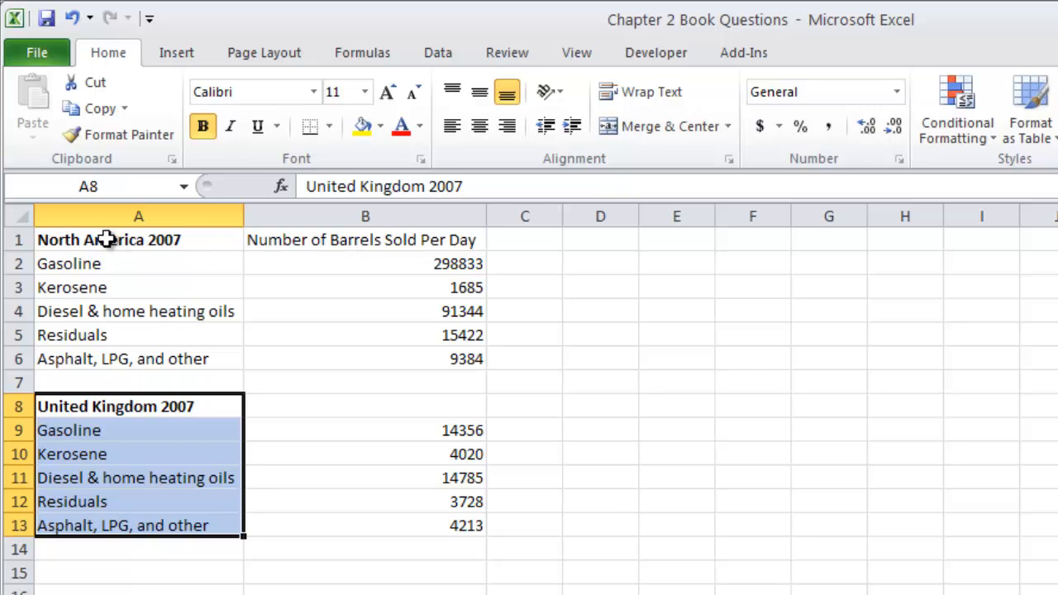
Step: Copy the North America table A1:B6 to D1 and fit the widths of columns D and E to their contents
left_click_drag(85, 237, 391, 356)
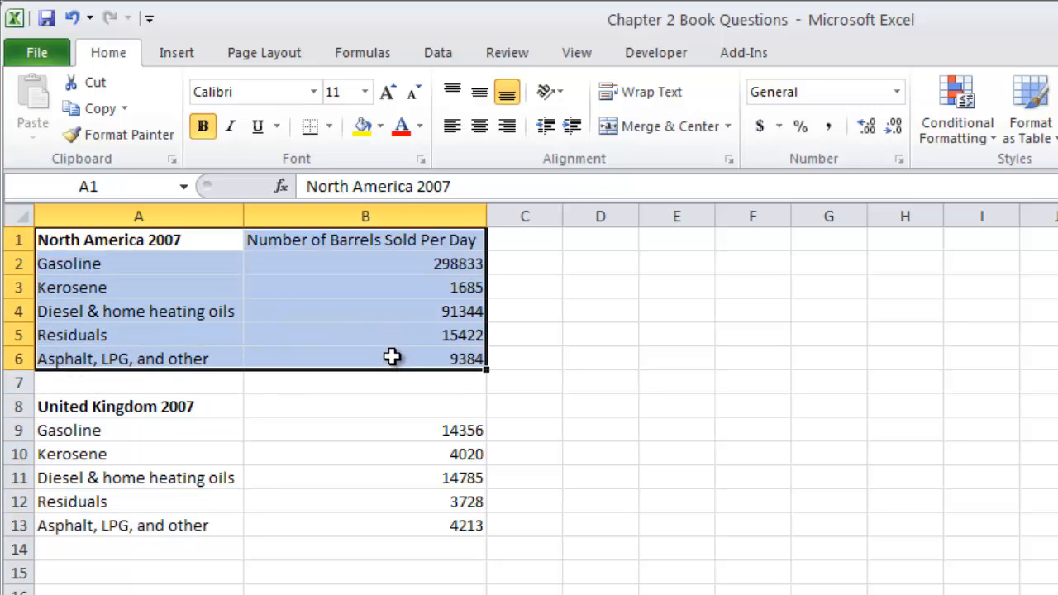
key("ctrl+c")
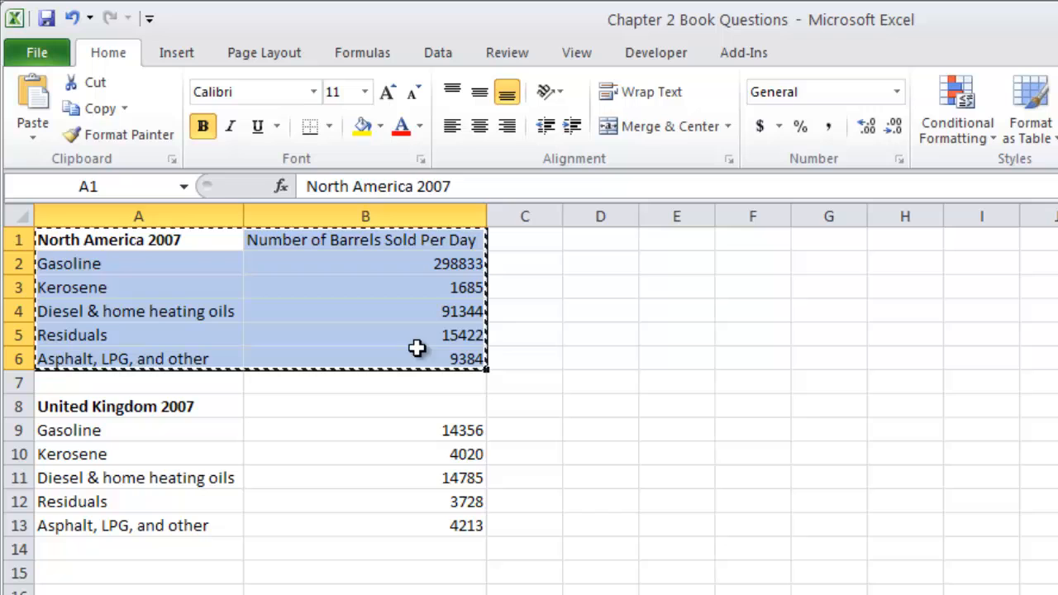
left_click(605, 241)
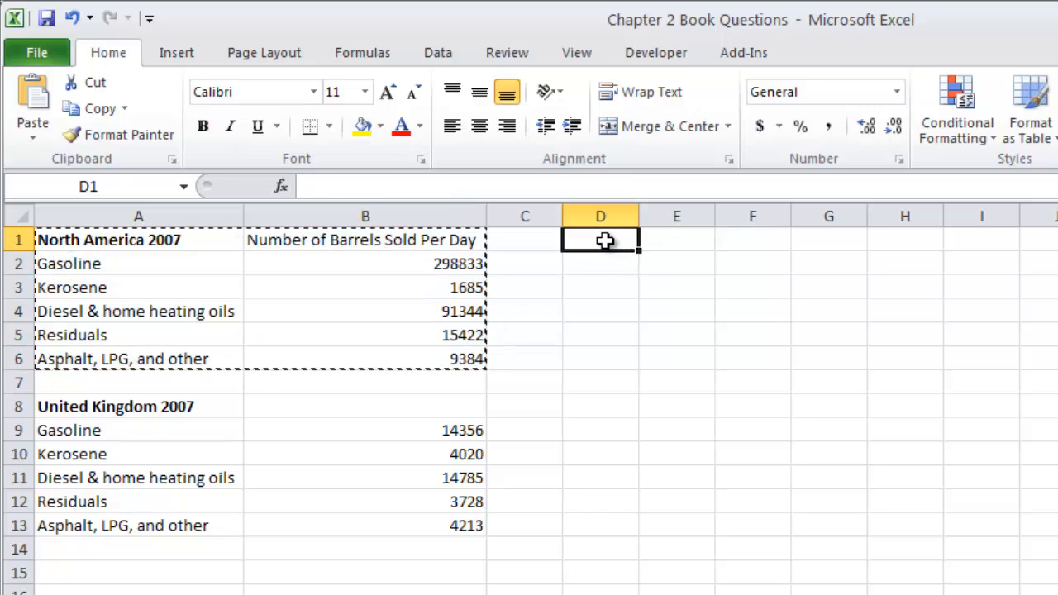
key("ctrl+v")
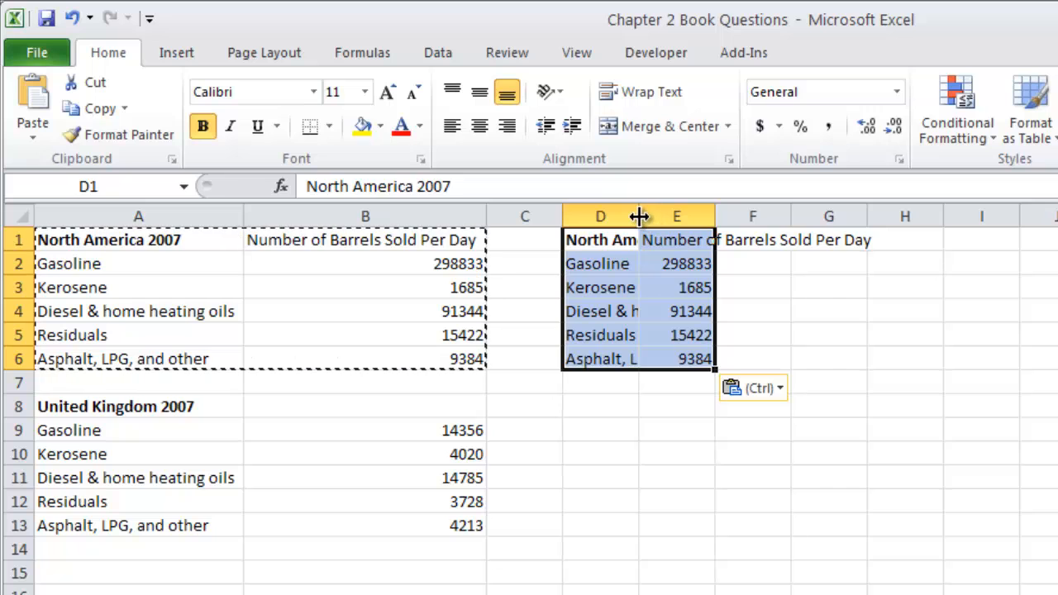
left_click_drag(639, 215, 639, 216)
double_click(639, 216)
left_click(847, 215)
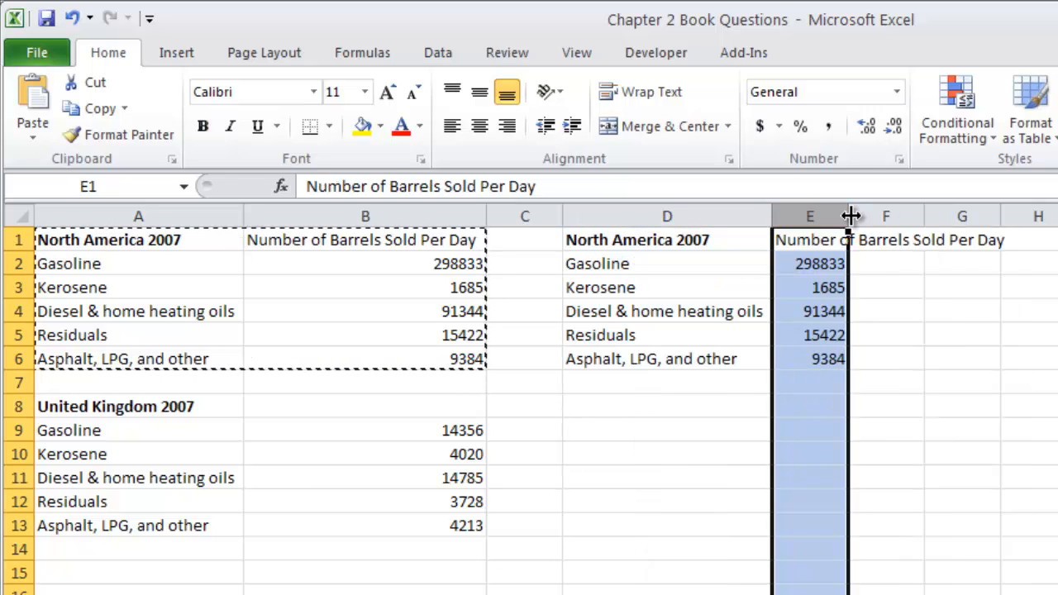
double_click(851, 216)
left_click(721, 281)
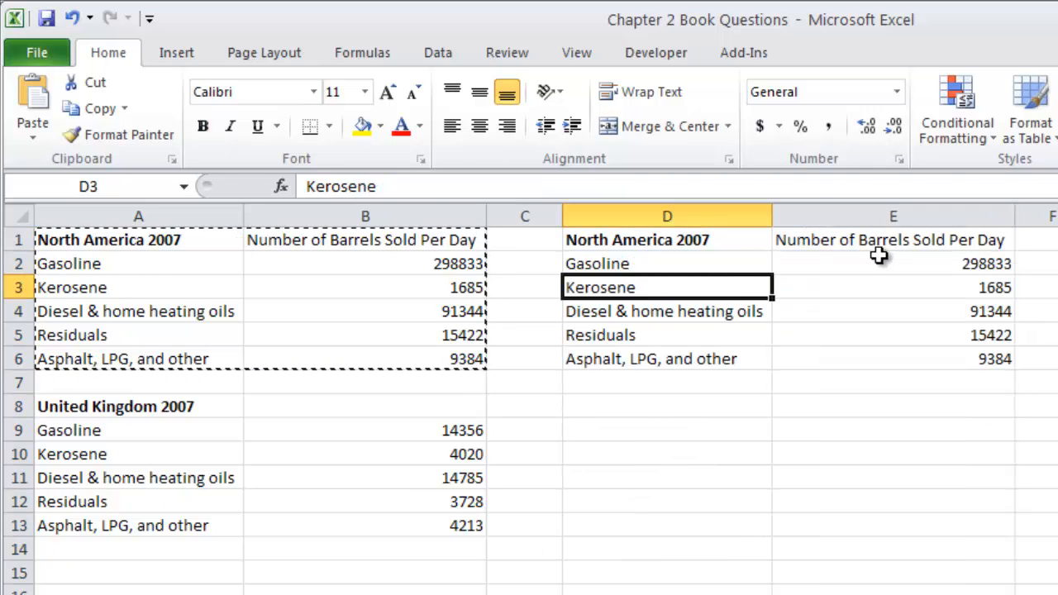
Step: Clear the copied heading in E1 and move the North America 2007 label from D1 into it
left_click(810, 241)
key("Delete")
key("Left")
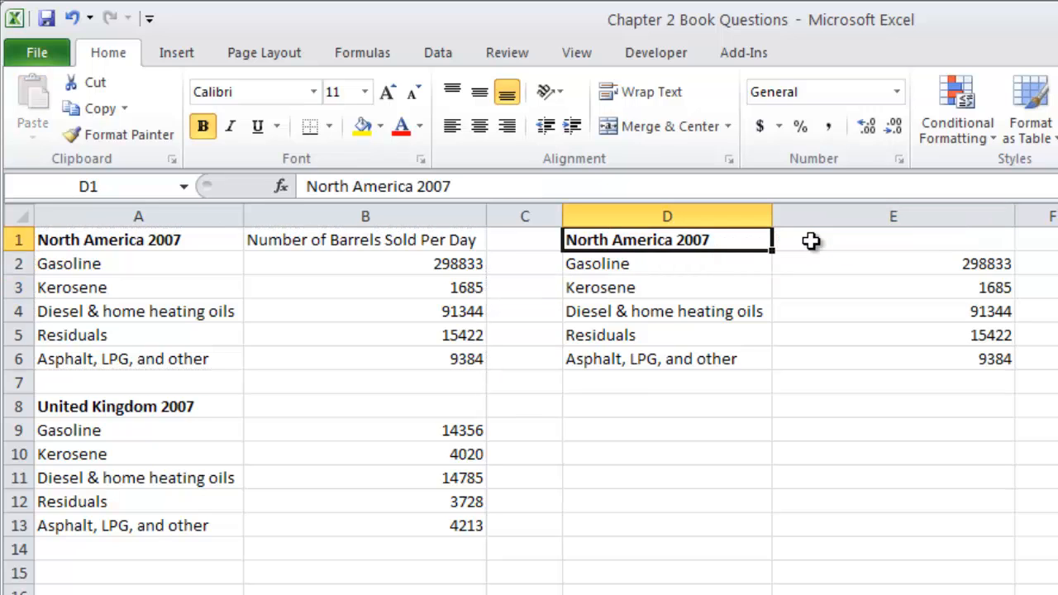
key("ctrl+x")
left_click(809, 240)
key("ctrl+v")
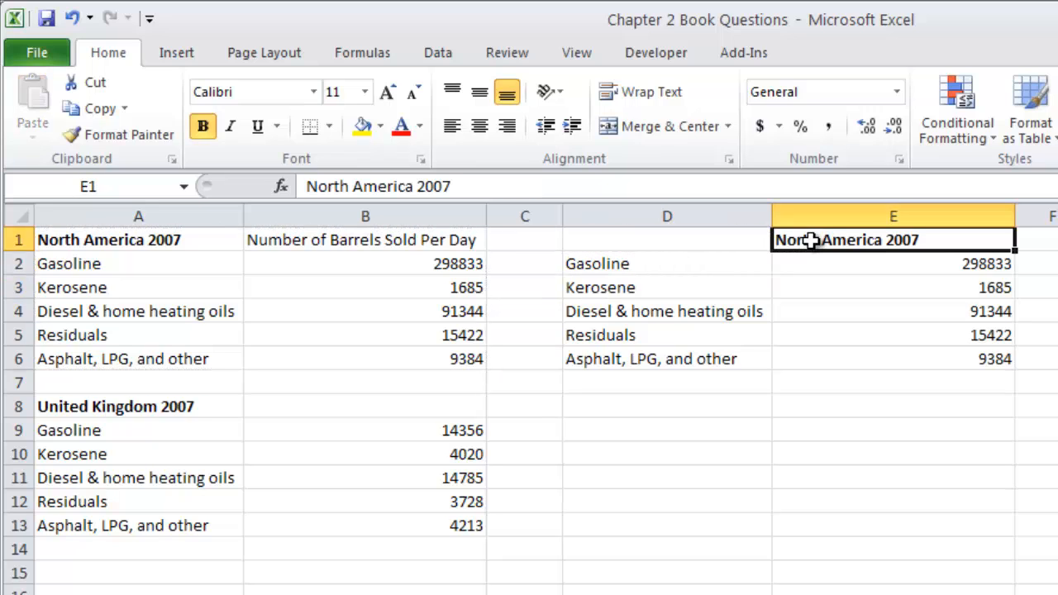
Step: Move the United Kingdom values from B9:B13 to F2:F6 and copy the United Kingdom 2007 label from A8 to F1
left_click(111, 428)
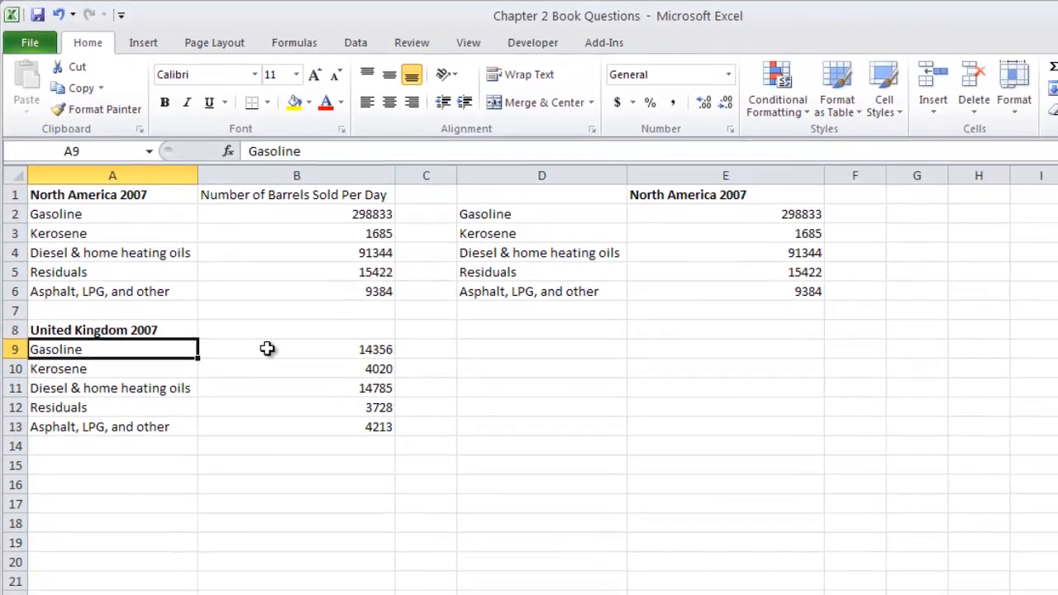
left_click_drag(267, 348, 284, 429)
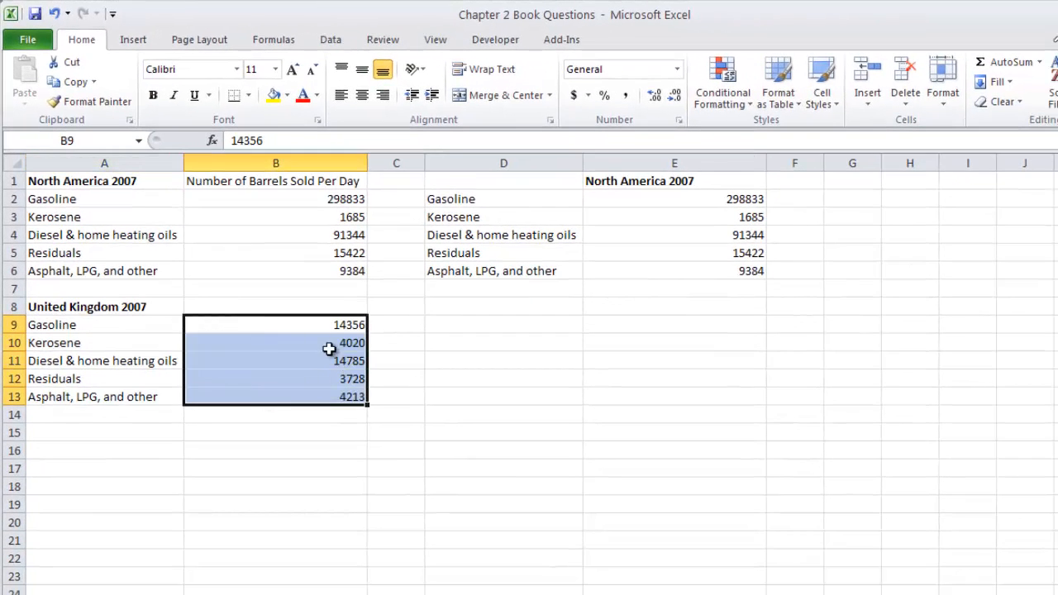
left_click_drag(302, 316, 802, 208)
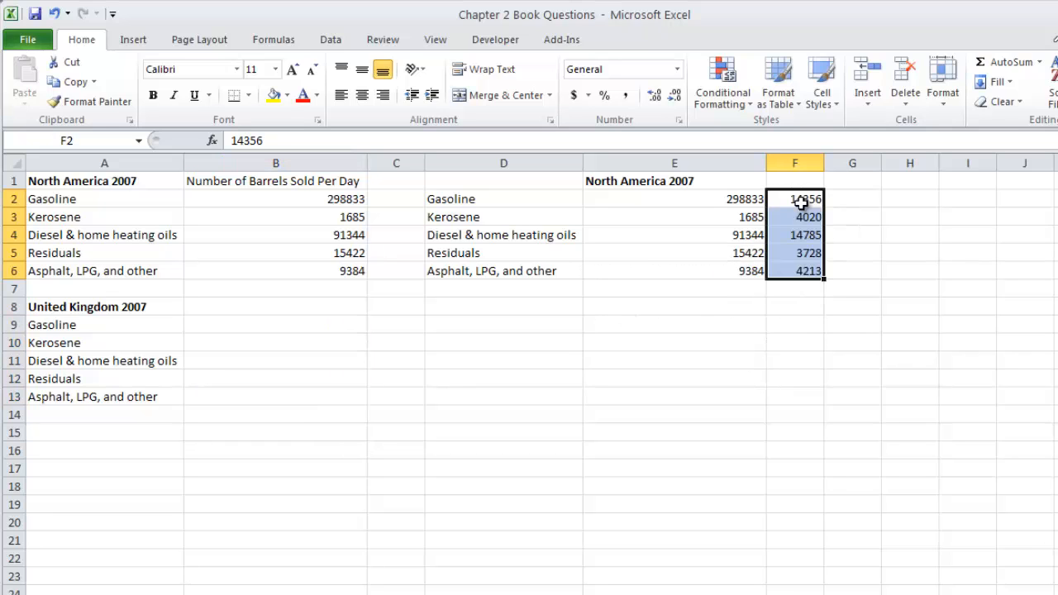
left_click(107, 305)
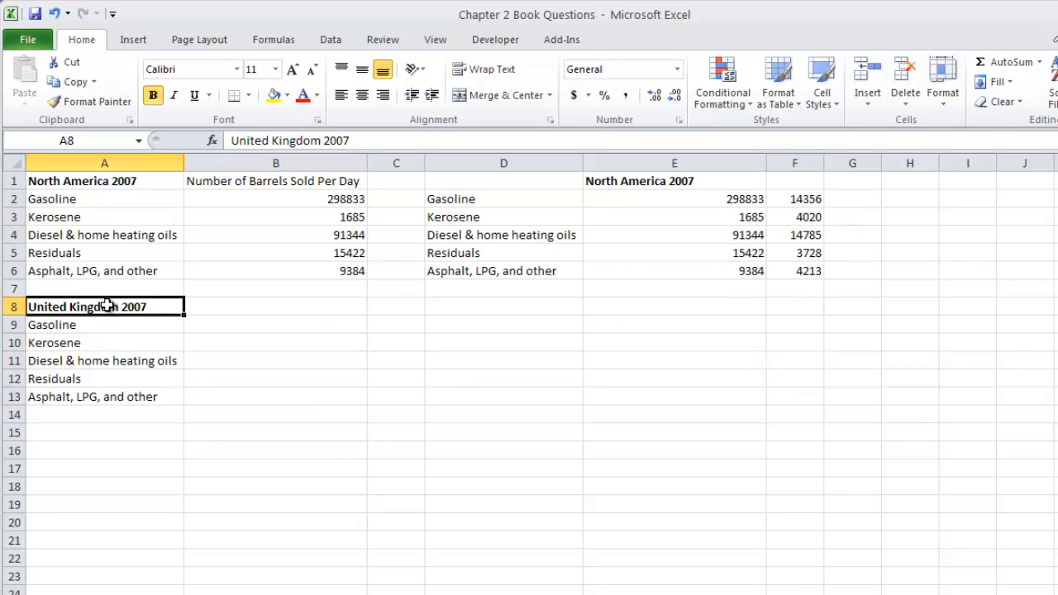
key("ctrl+c")
left_click(800, 182)
key("ctrl+v")
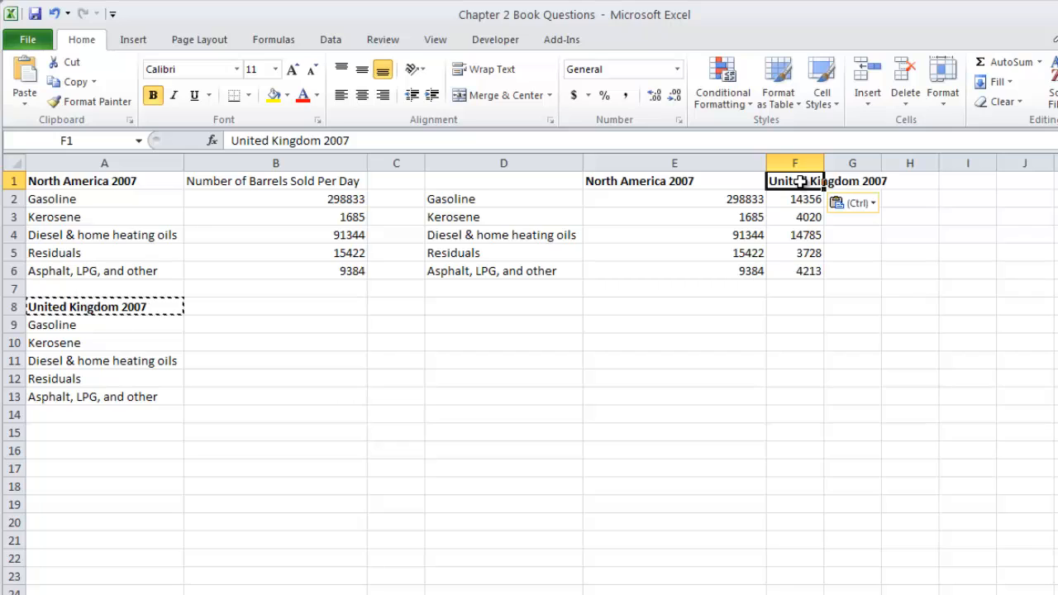
Step: Copy the United Kingdom values in F2:F6 back to B9:B13
left_click_drag(796, 202, 806, 283)
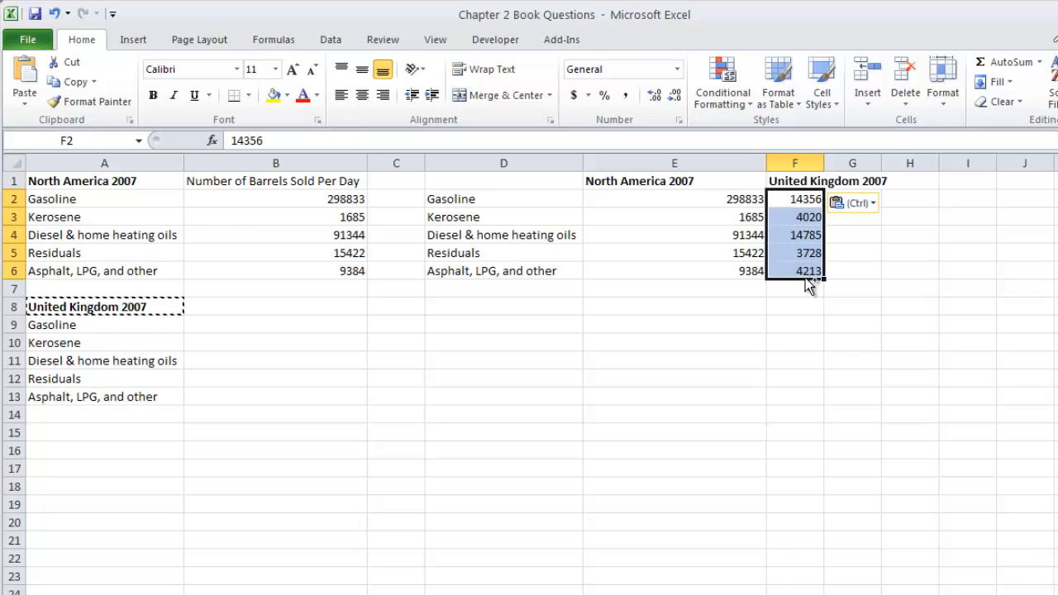
key("ctrl+c")
left_click(224, 326)
key("ctrl+v")
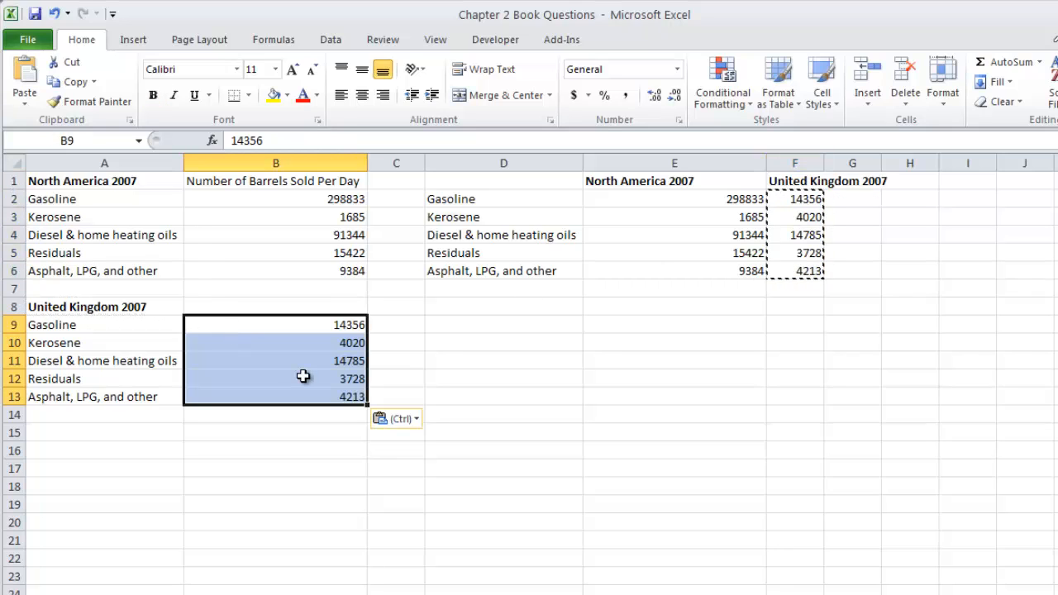
Step: Copy the Number of Barrels Sold Per Day heading from B1 to B8 and make both headings bold
left_click(281, 183)
key("ctrl+c")
left_click(296, 314)
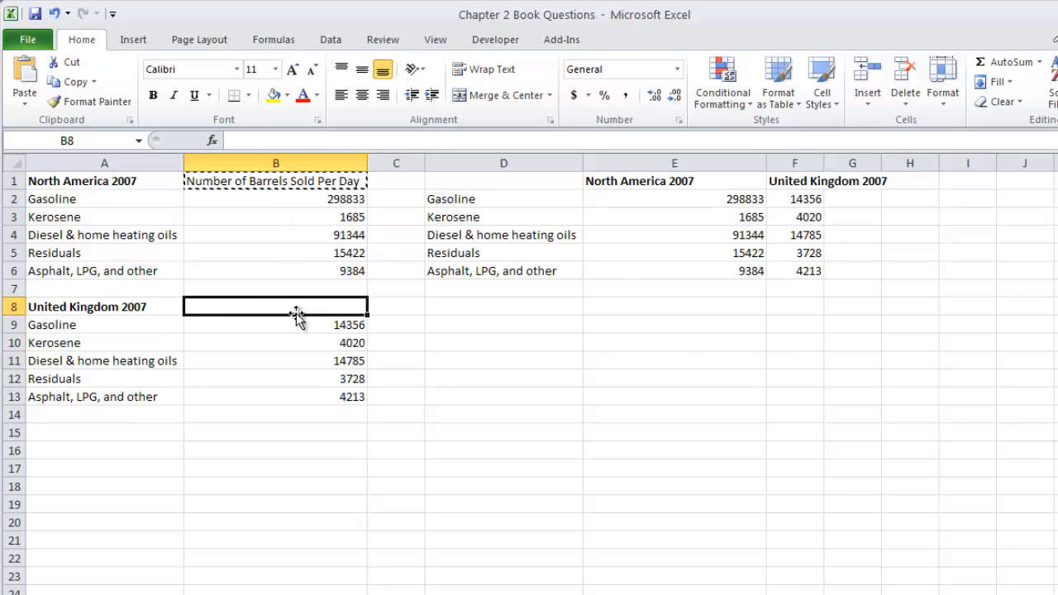
key("ctrl+v")
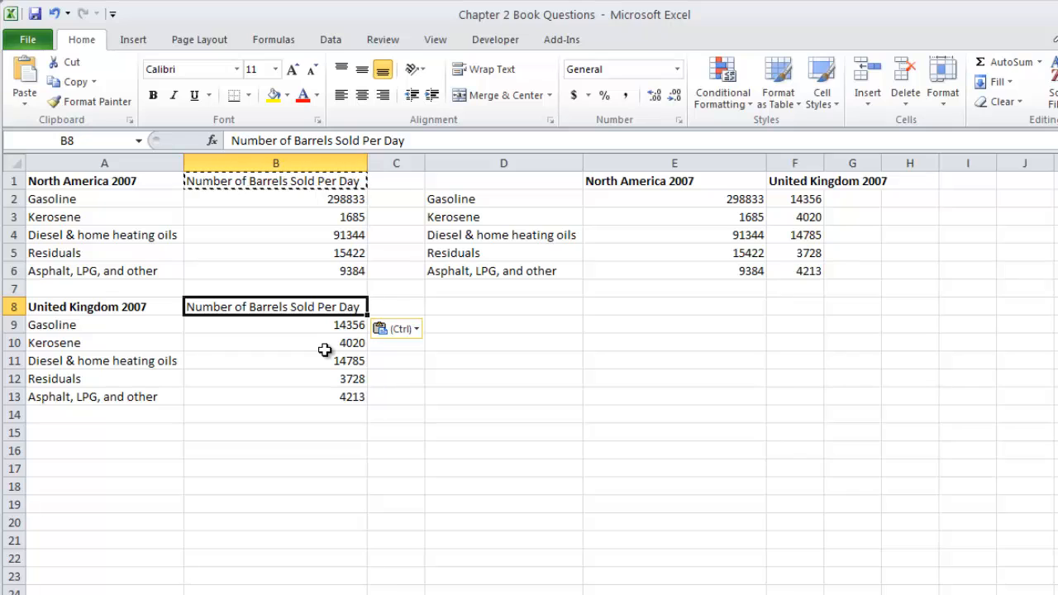
key("ctrl+b")
left_click(243, 174)
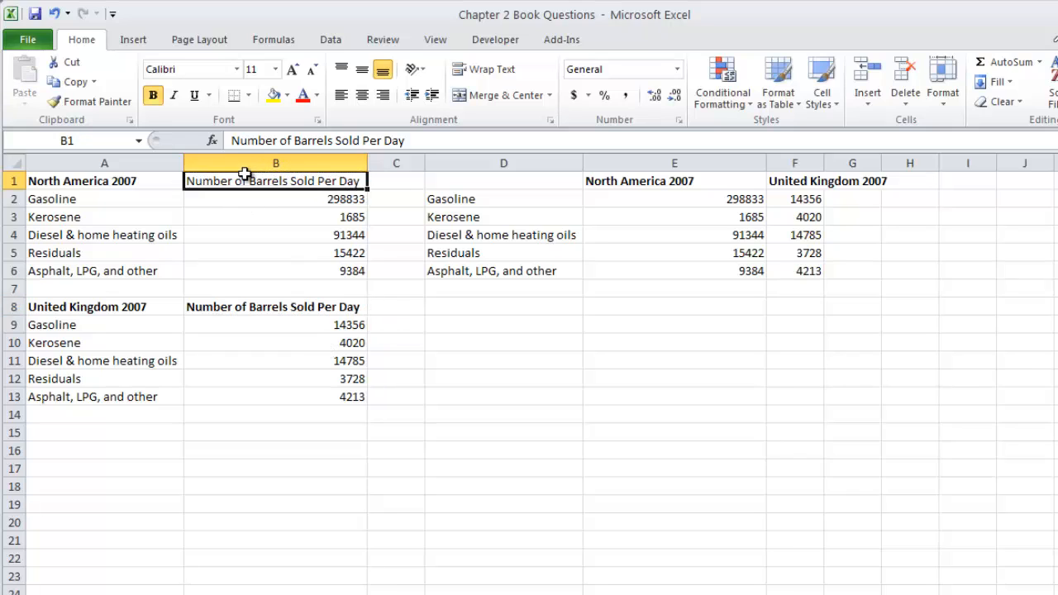
key("ctrl+b")
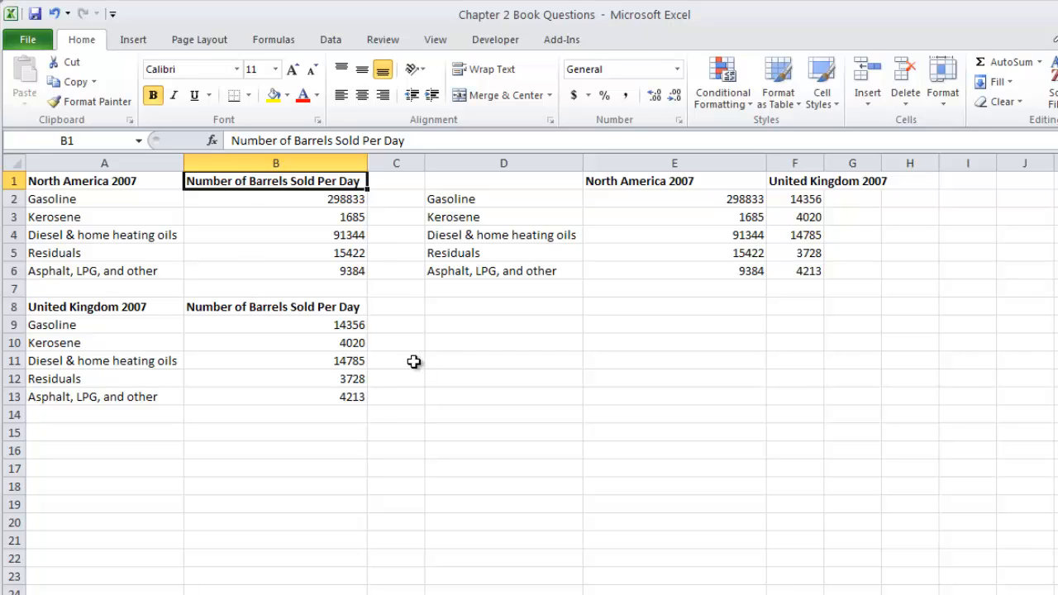
Step: Make the fuel labels in D2:D6 bold and fit column F's width to its heading
left_click(271, 253)
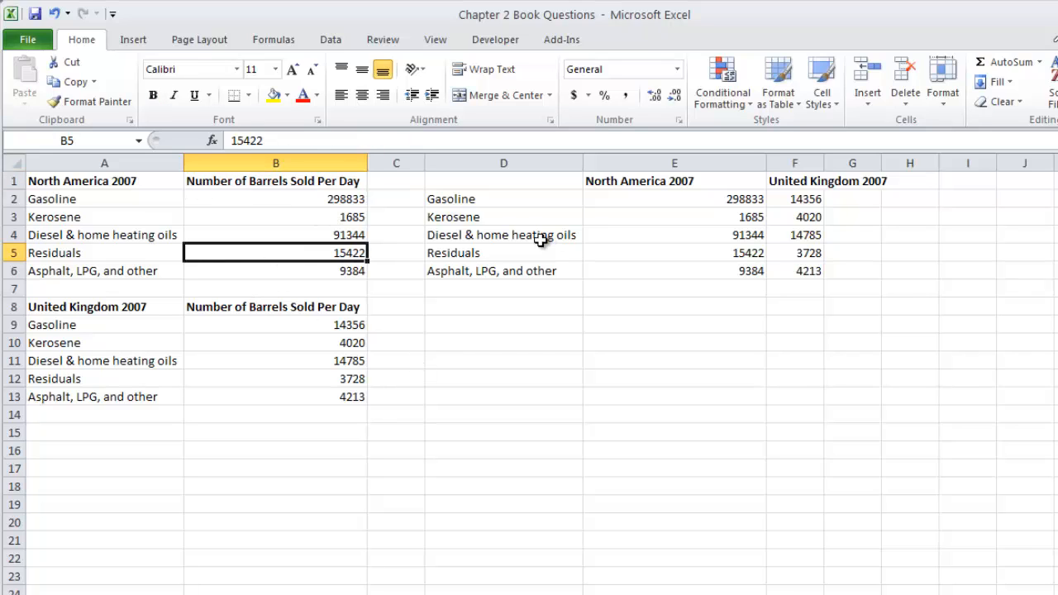
left_click(533, 200)
left_click_drag(527, 215, 520, 266)
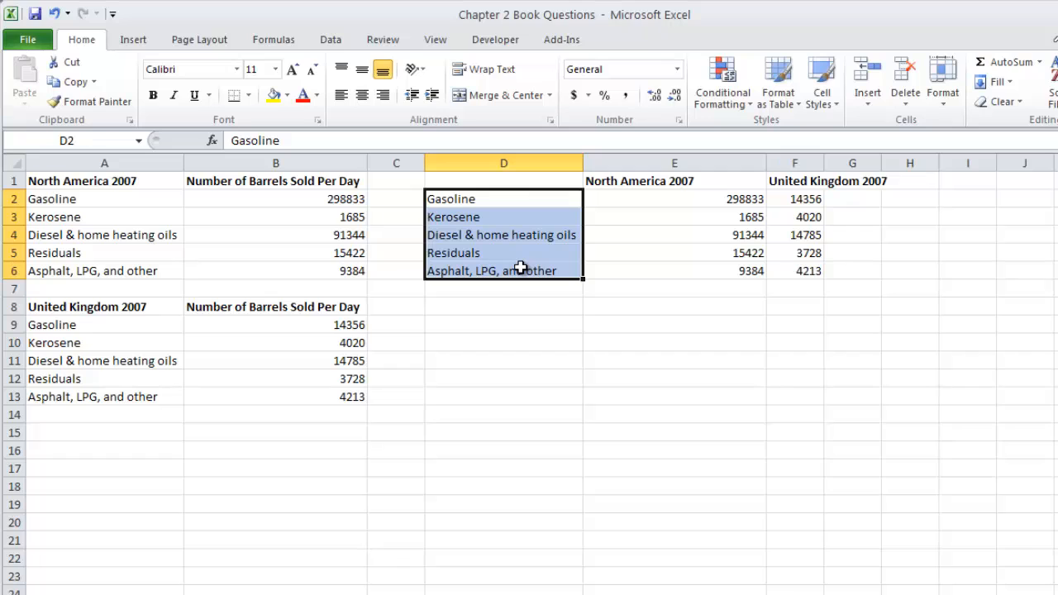
key("ctrl+b")
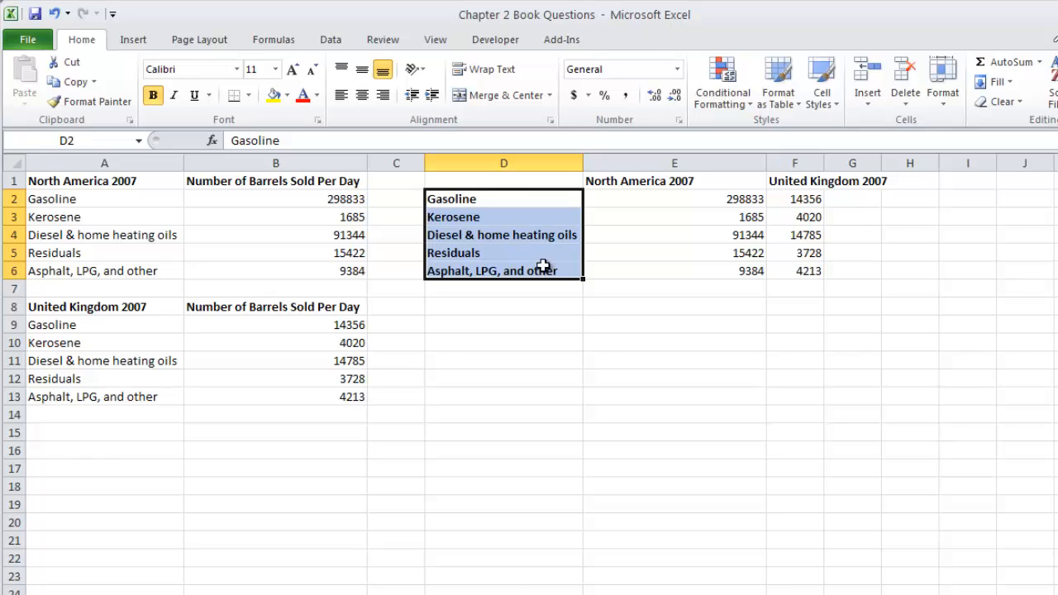
double_click(824, 163)
left_click(78, 199)
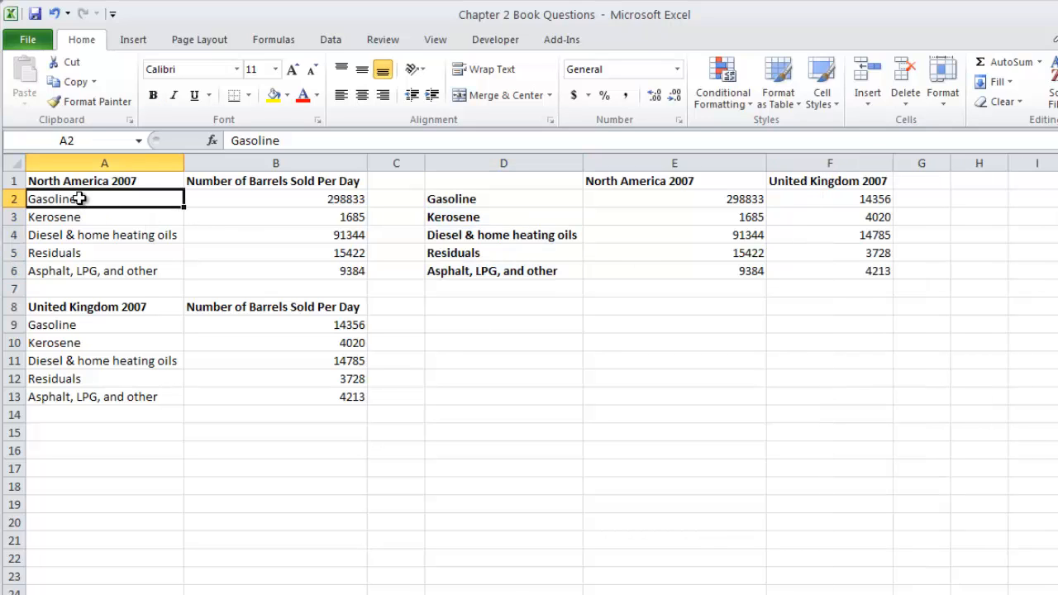
left_click(219, 198)
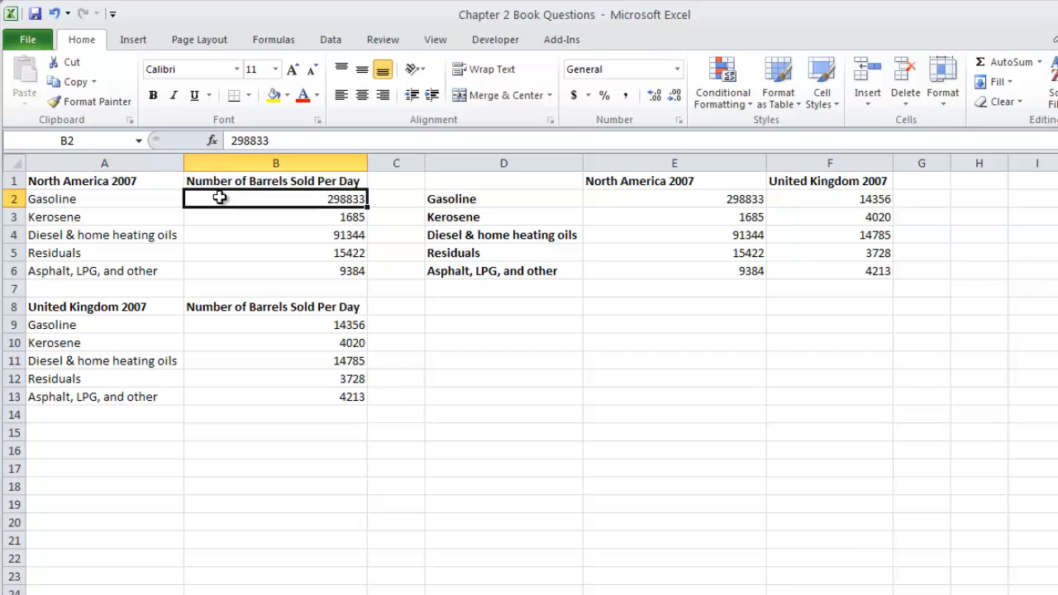
Step: Insert a 2-D clustered bar chart of the United Kingdom data and apply the layout with data labels and a legend below
left_click(215, 324)
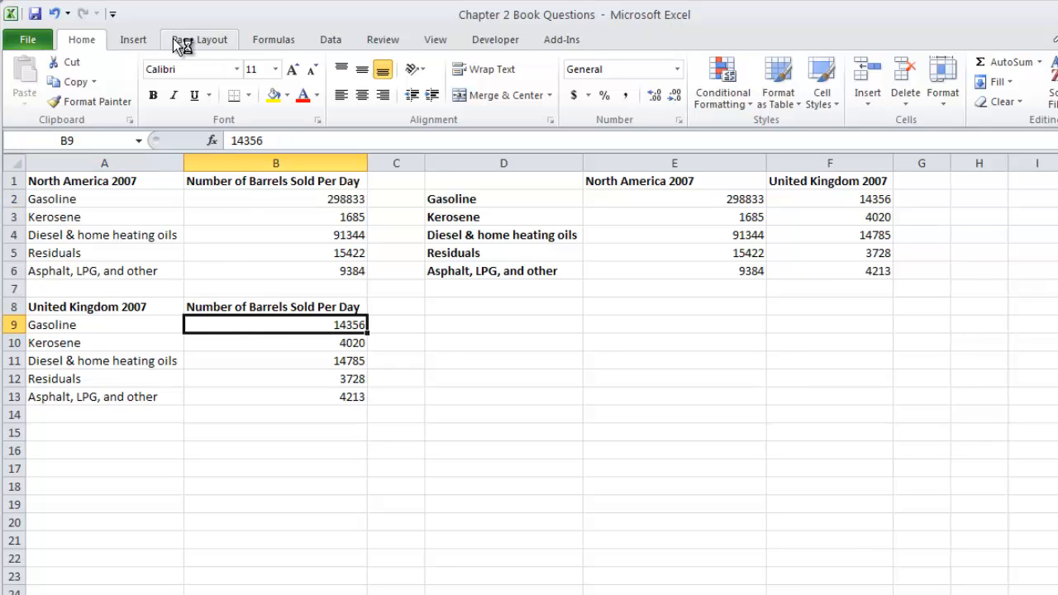
left_click(134, 40)
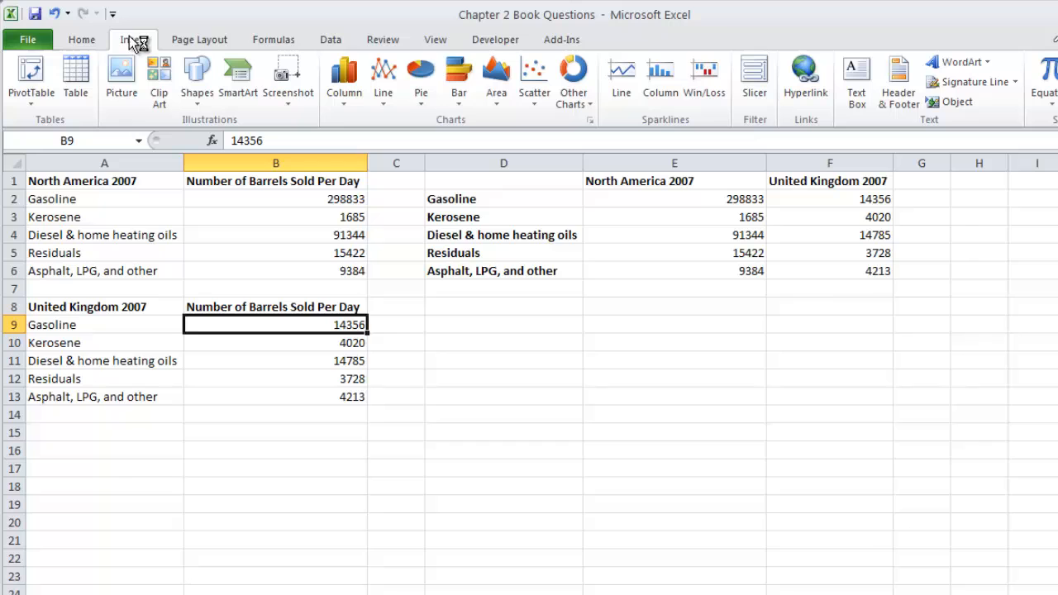
left_click(460, 95)
left_click(466, 153)
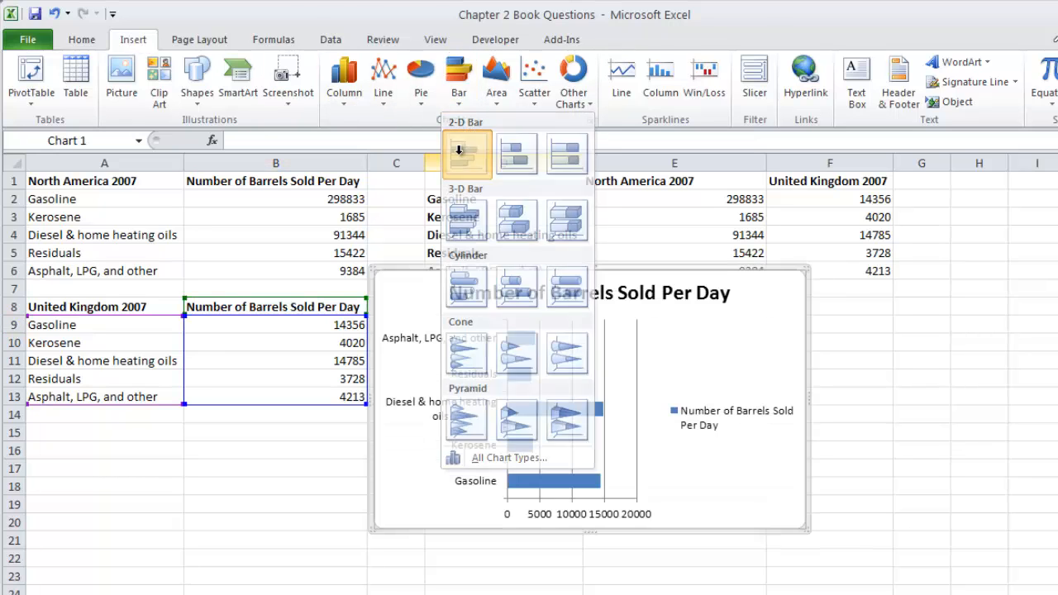
left_click_drag(765, 326, 945, 326)
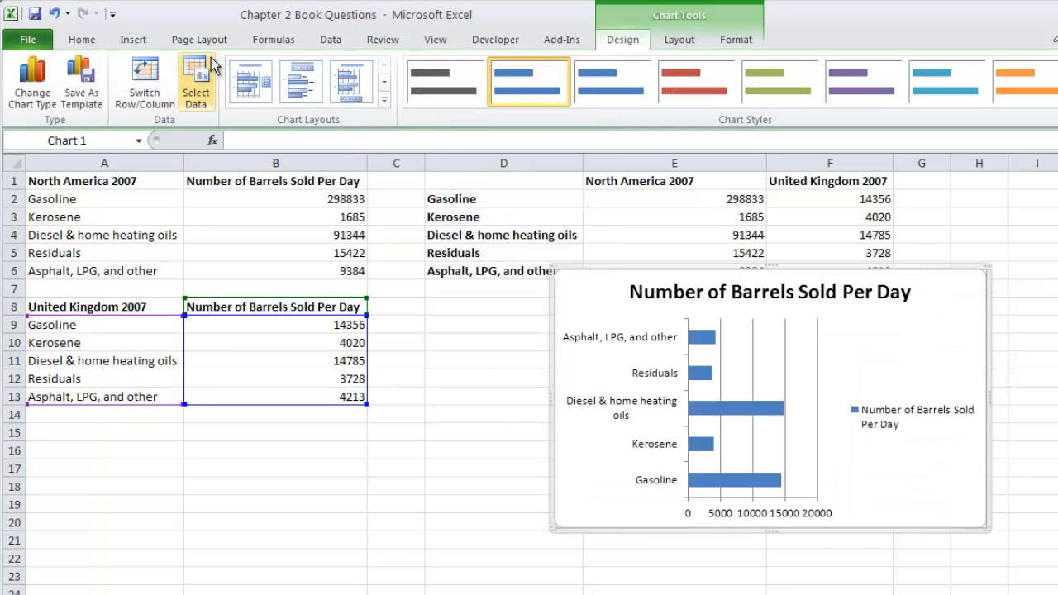
left_click(385, 100)
left_click(252, 132)
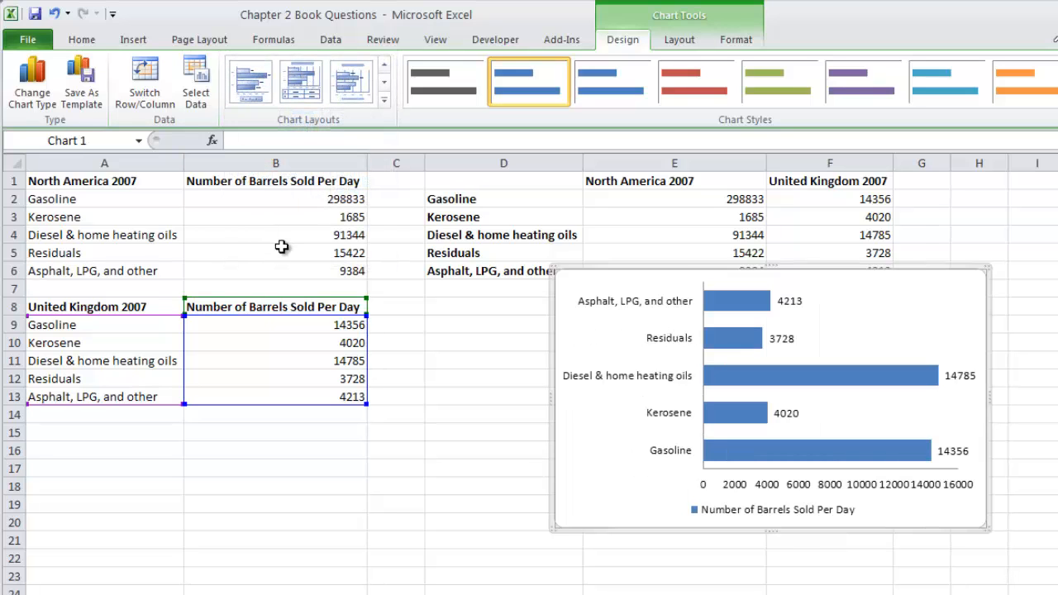
Step: Insert a 2-D clustered bar chart of the North America data with the same data-label and bottom-legend layout
left_click(265, 203)
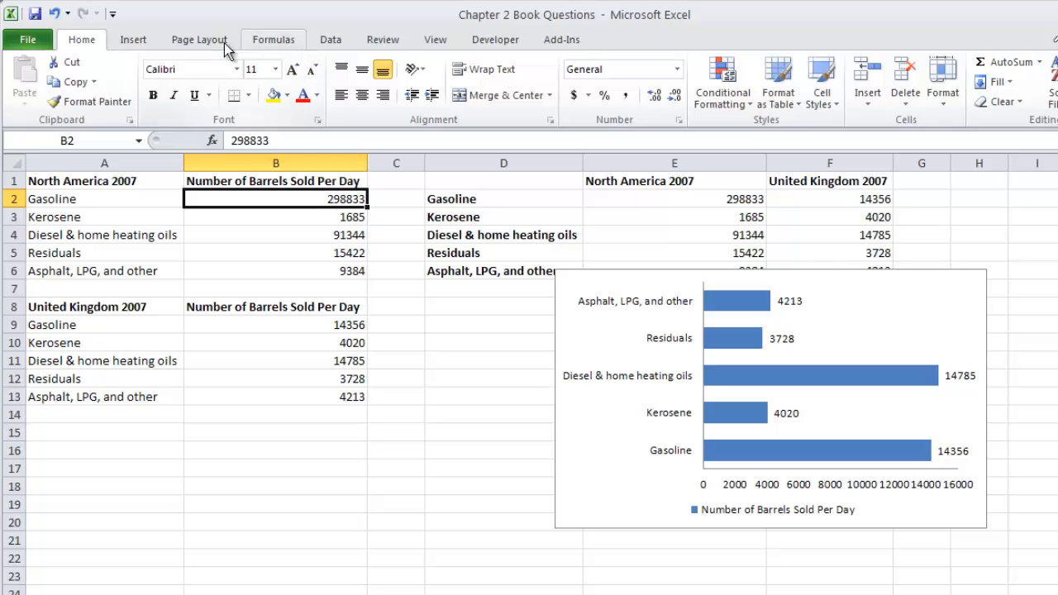
left_click(146, 41)
left_click(458, 82)
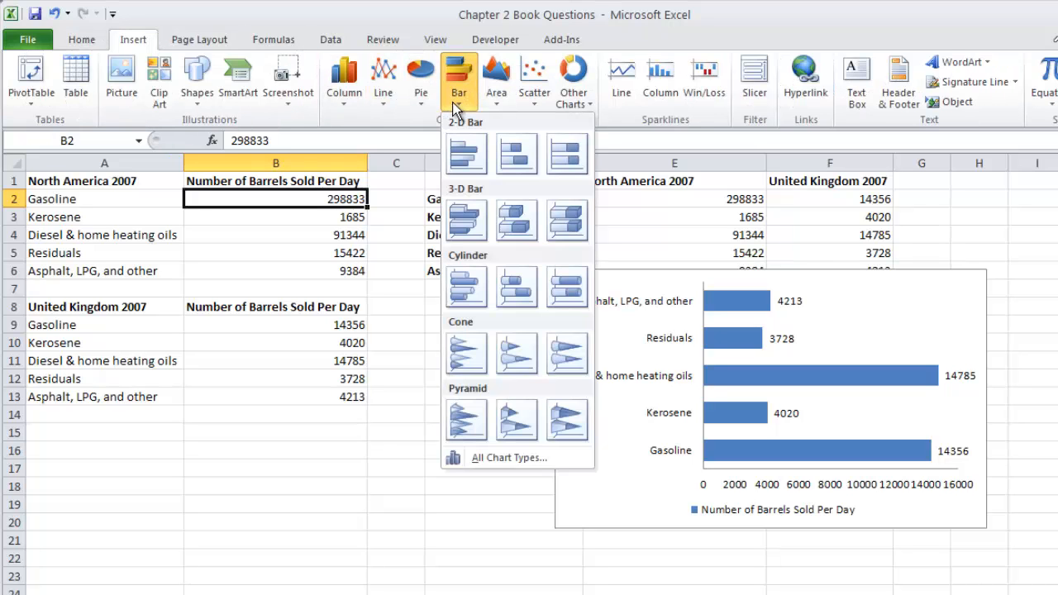
left_click(460, 157)
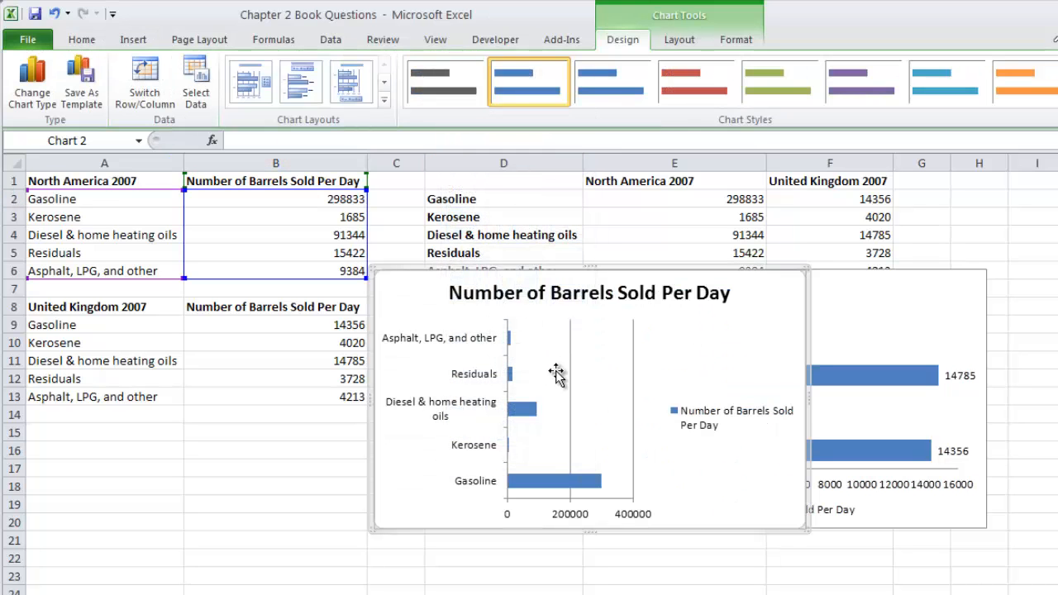
left_click(384, 100)
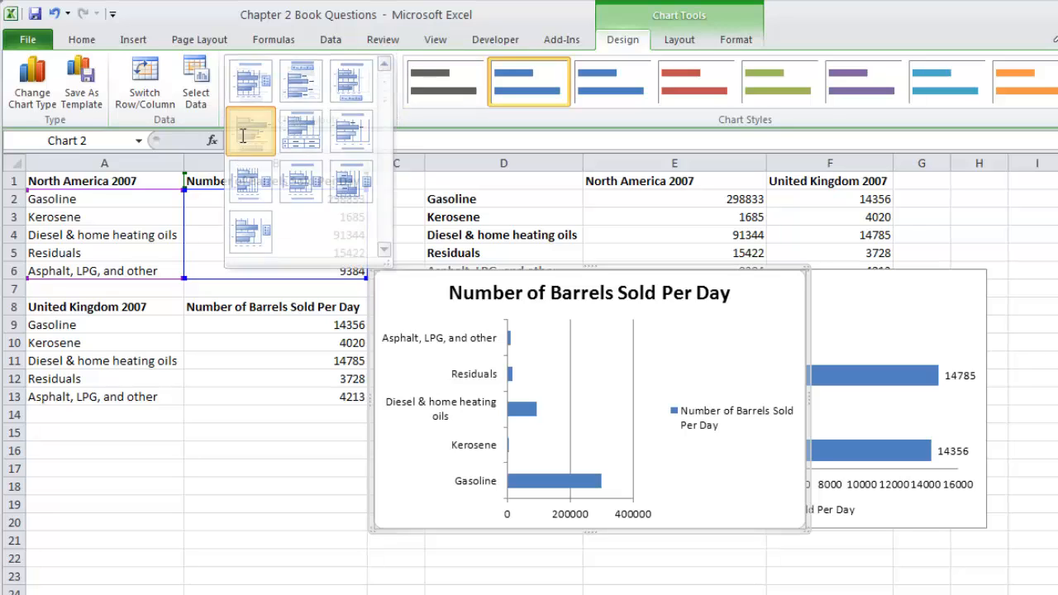
left_click(240, 148)
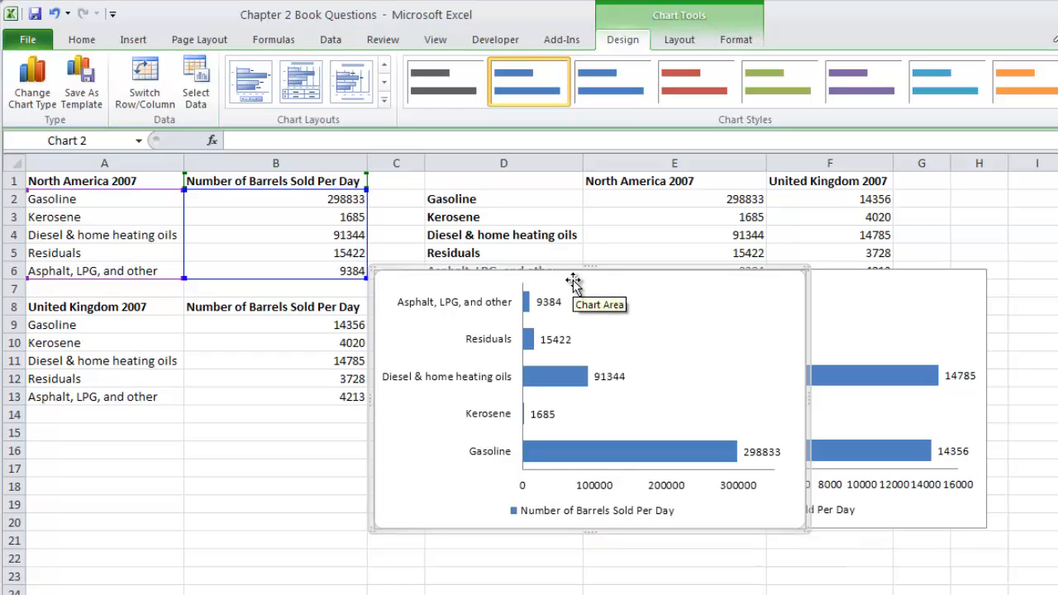
Step: Add the title North America 2007 above the North America chart and move the chart clear of the United Kingdom one
left_click(720, 328)
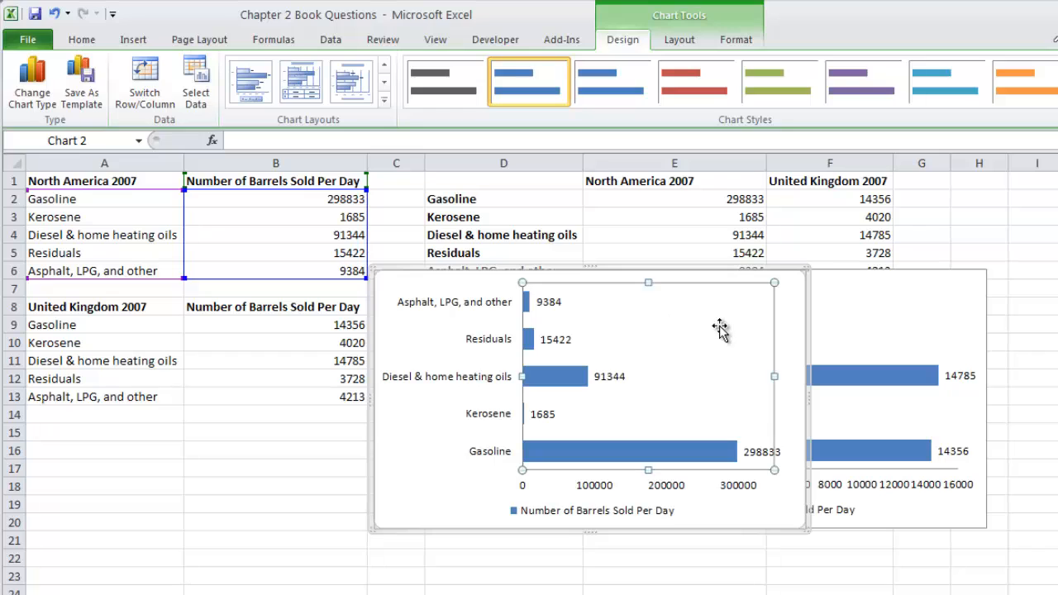
left_click(426, 492)
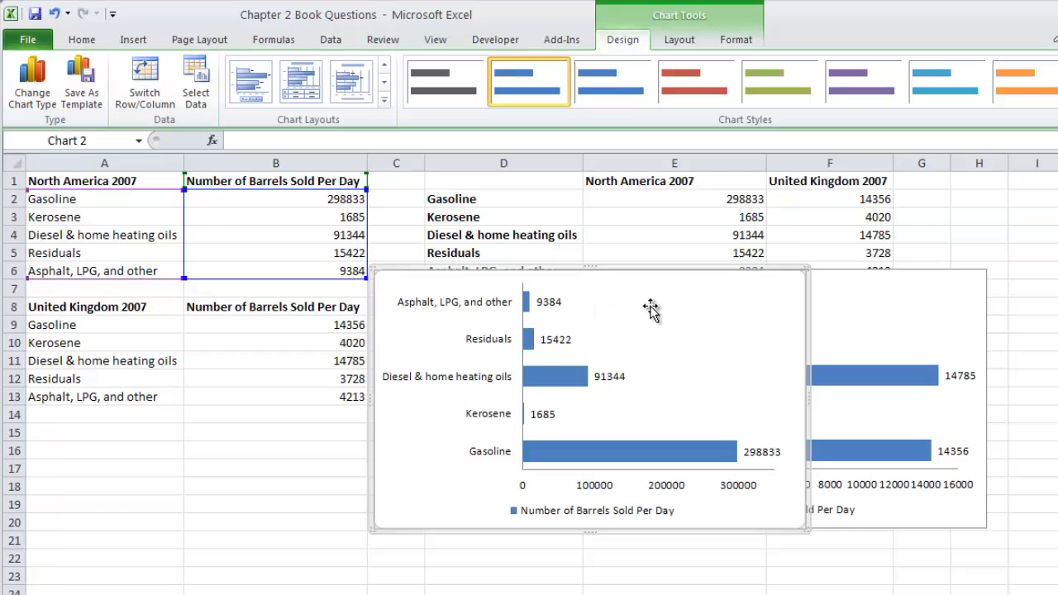
left_click(689, 45)
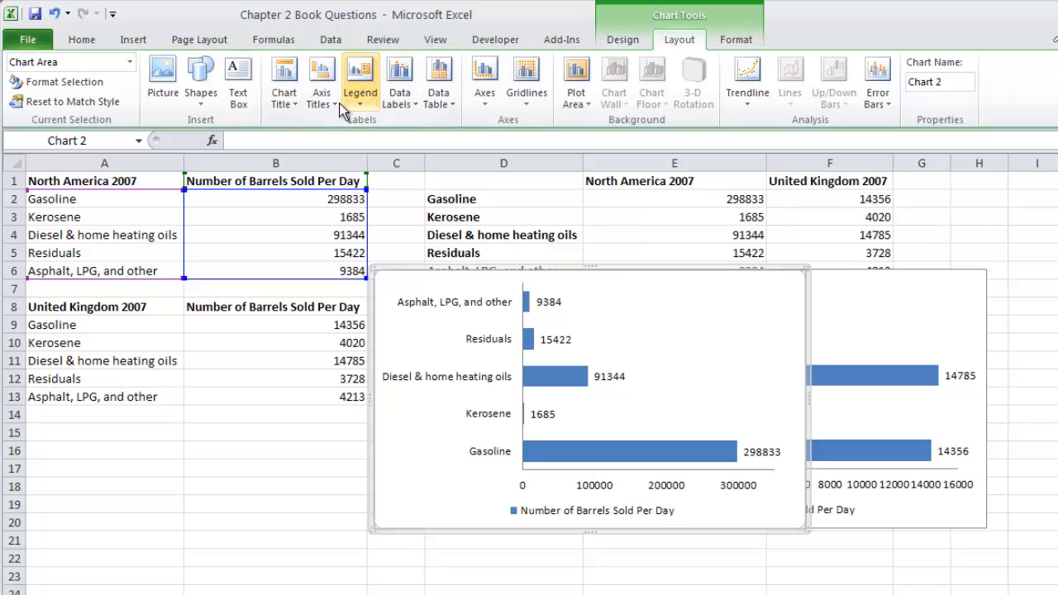
left_click(295, 103)
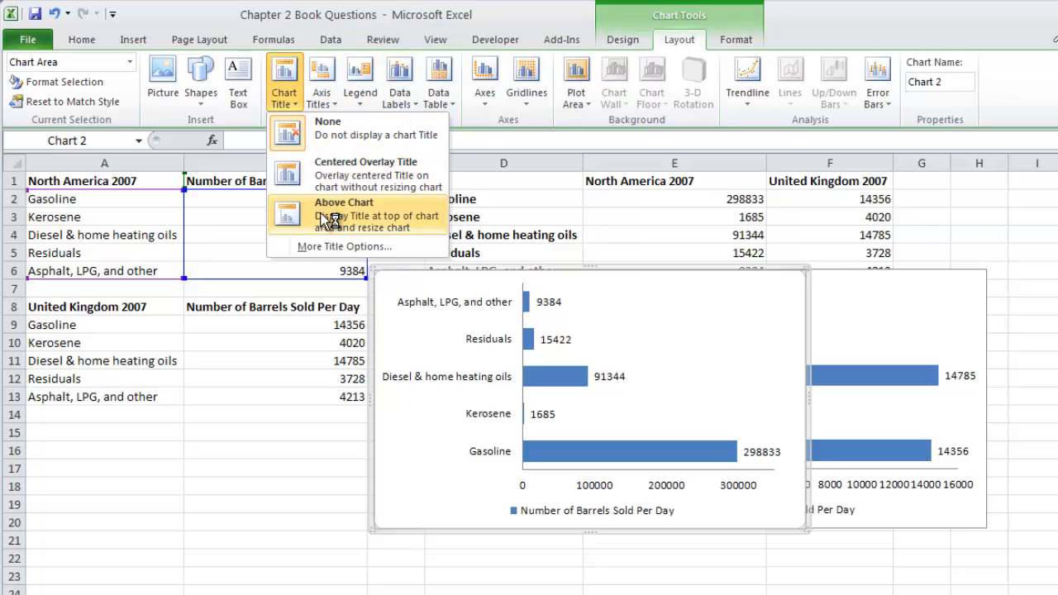
left_click(293, 208)
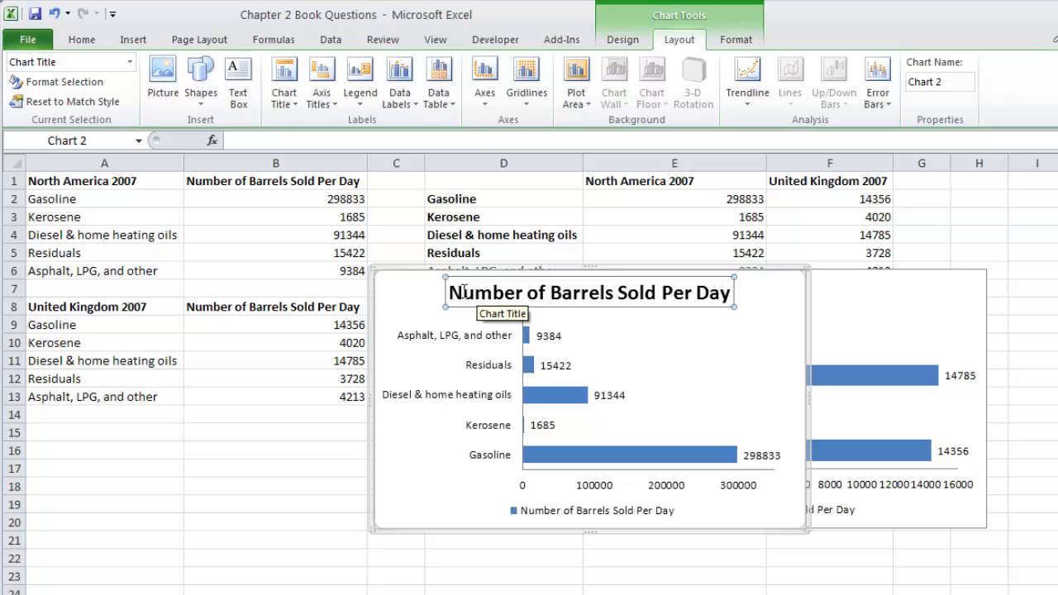
left_click_drag(452, 292, 719, 293)
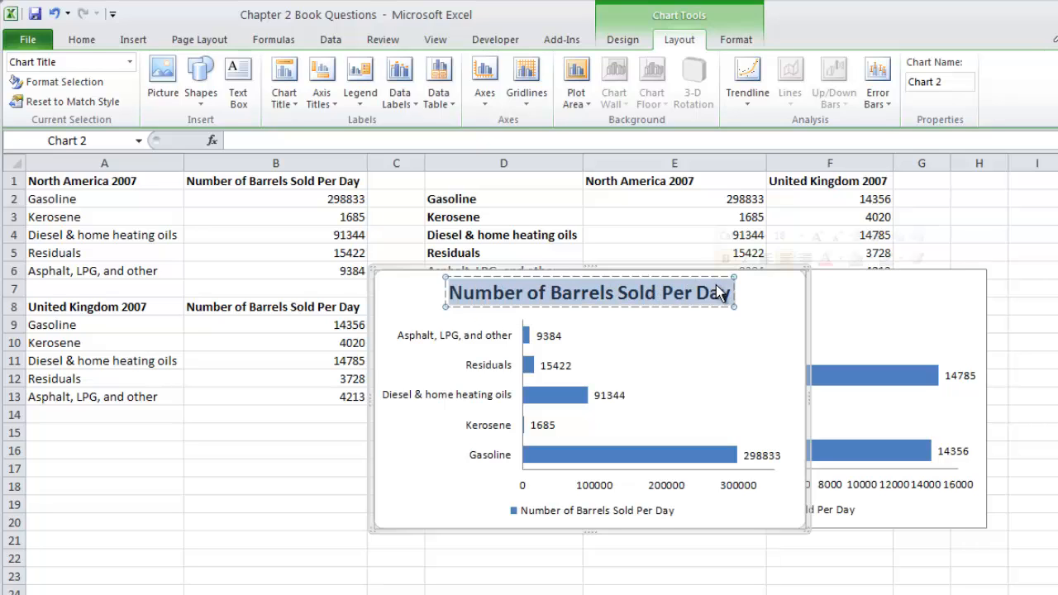
type("Nort")
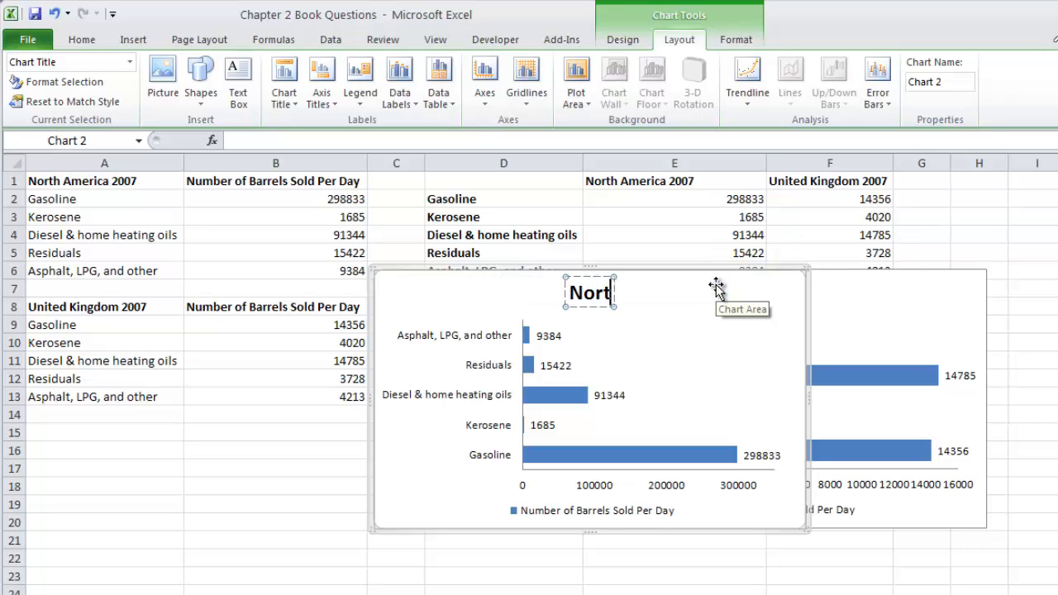
type("h America @0")
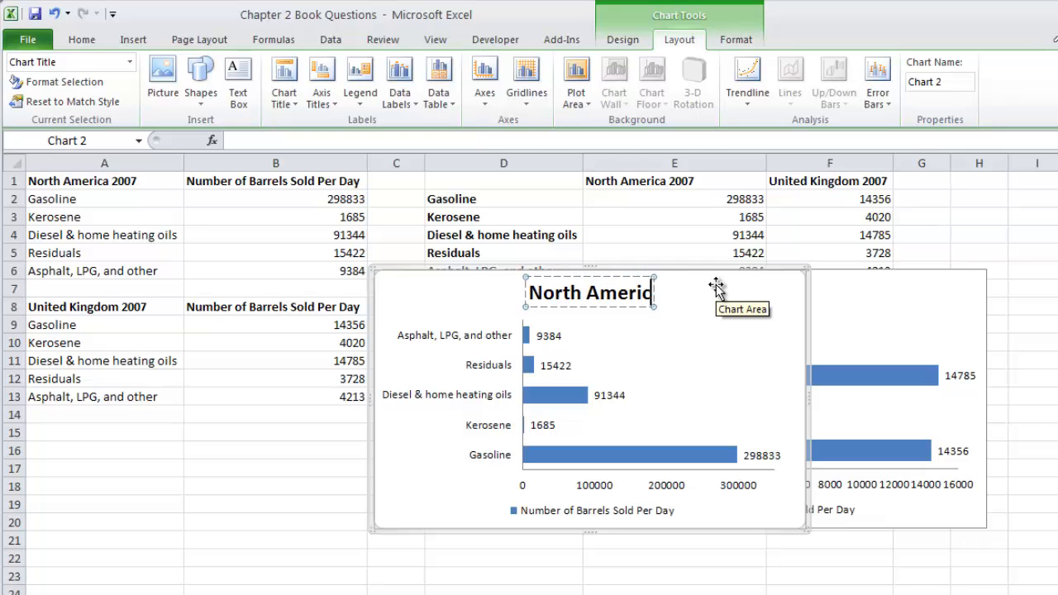
key("BackSpace")
key("BackSpace")
type("2007")
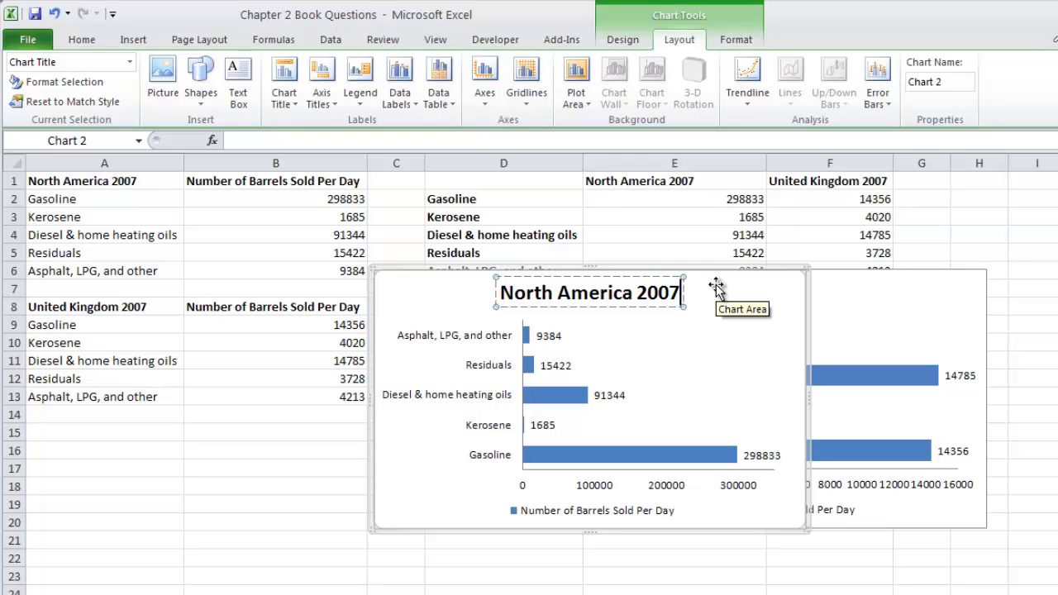
left_click_drag(773, 289, 493, 304)
Step: Add a title above the United Kingdom bar chart reading United Kingdom 2007
left_click(958, 304)
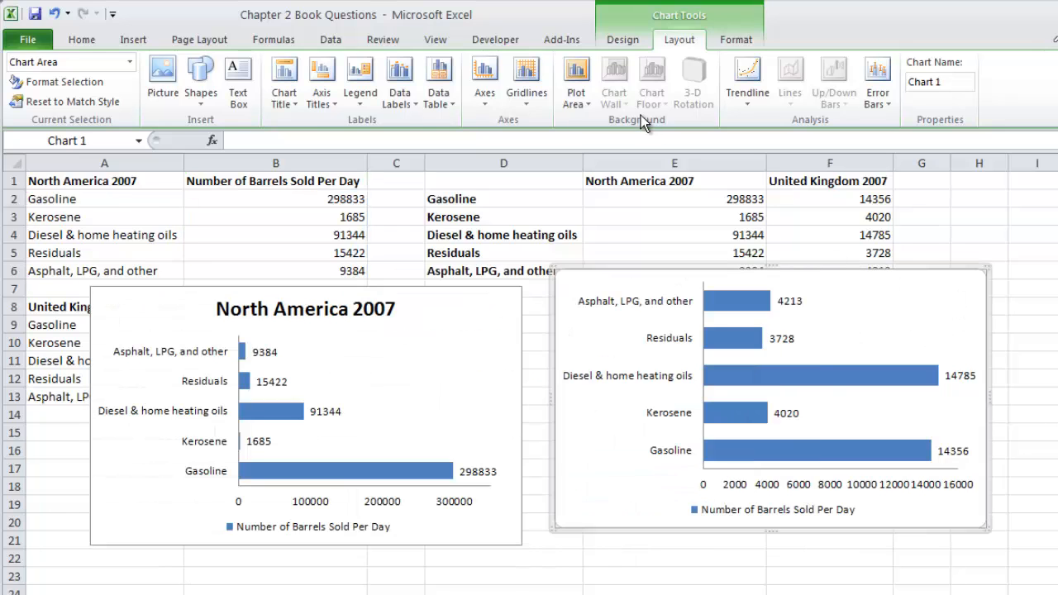
left_click(285, 104)
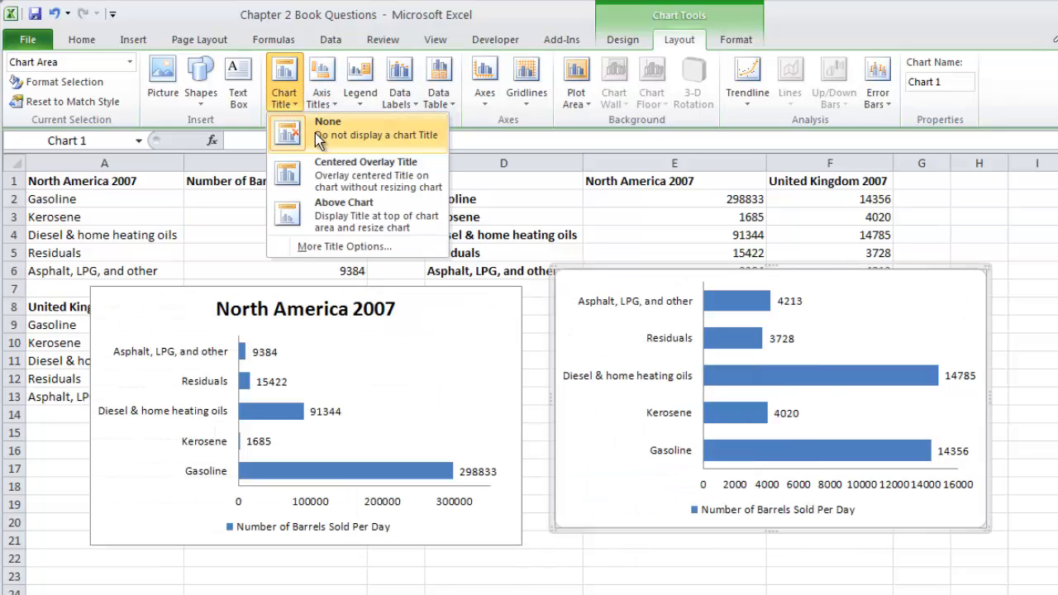
left_click(335, 217)
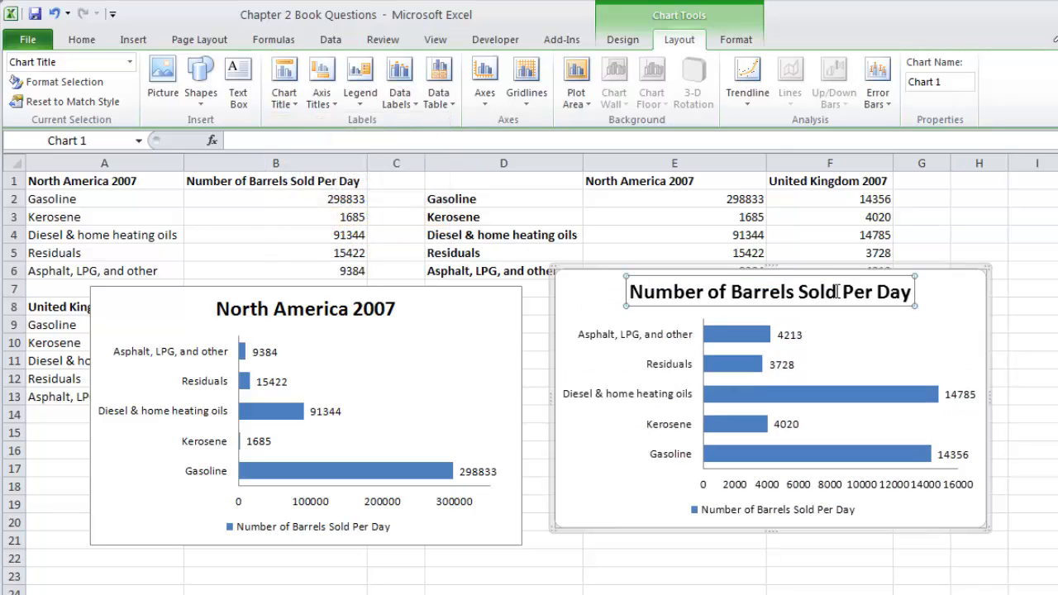
left_click_drag(628, 291, 928, 297)
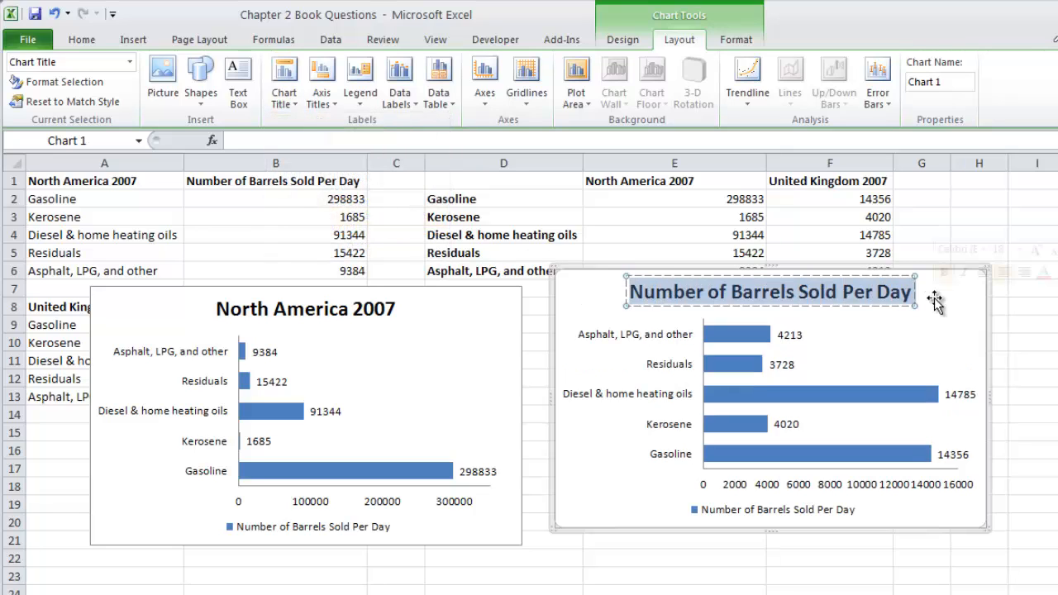
type("United")
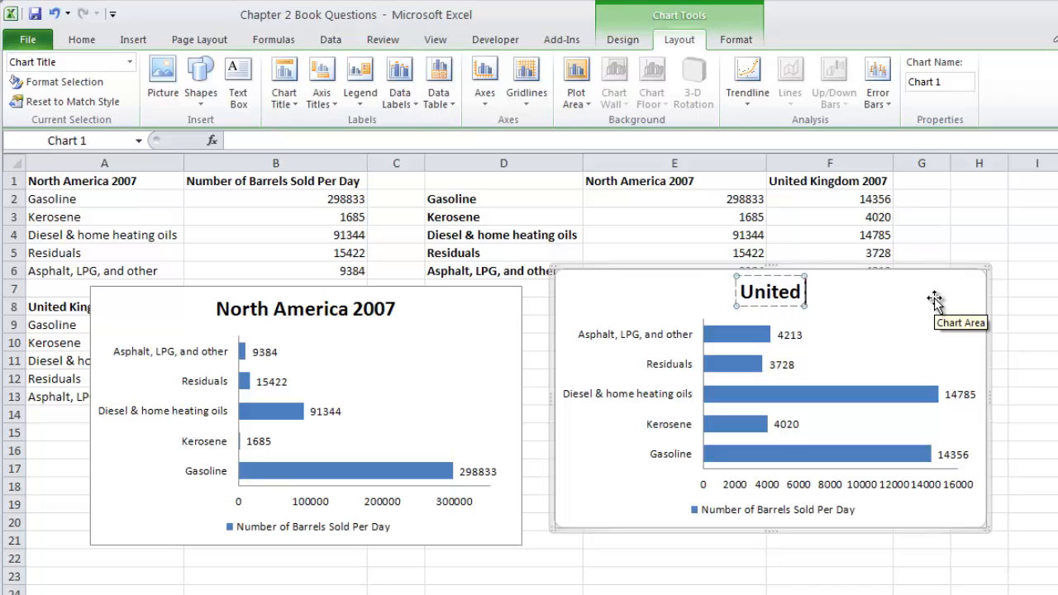
type(" Kingdom 200")
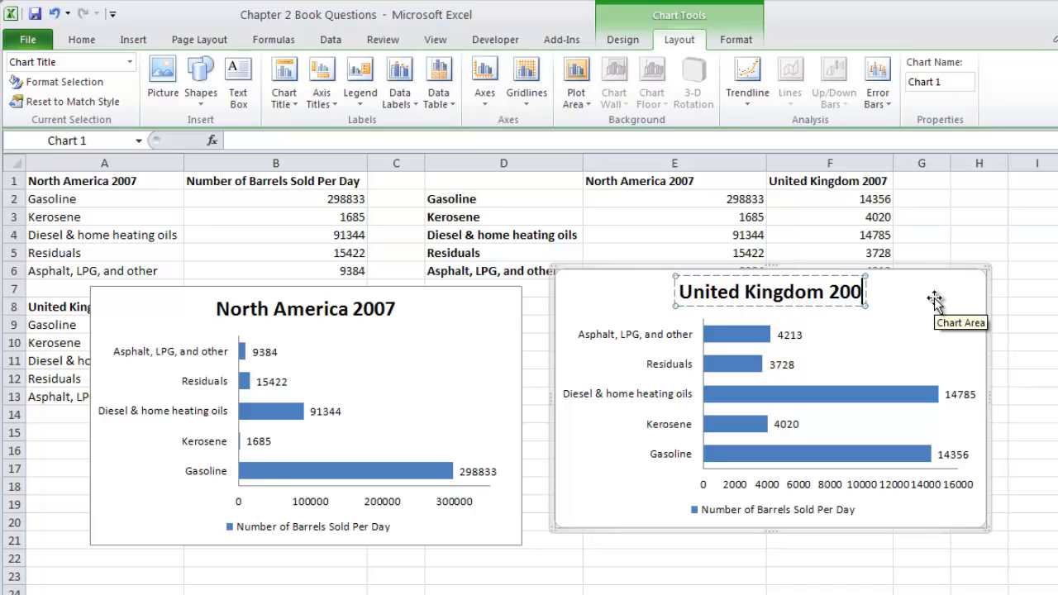
type("7")
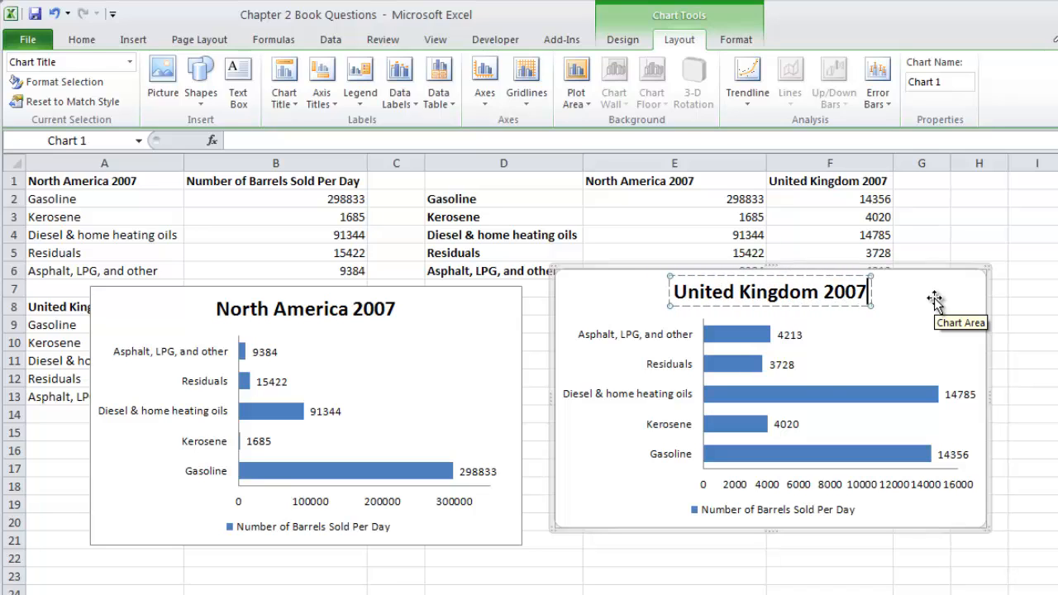
left_click(643, 500)
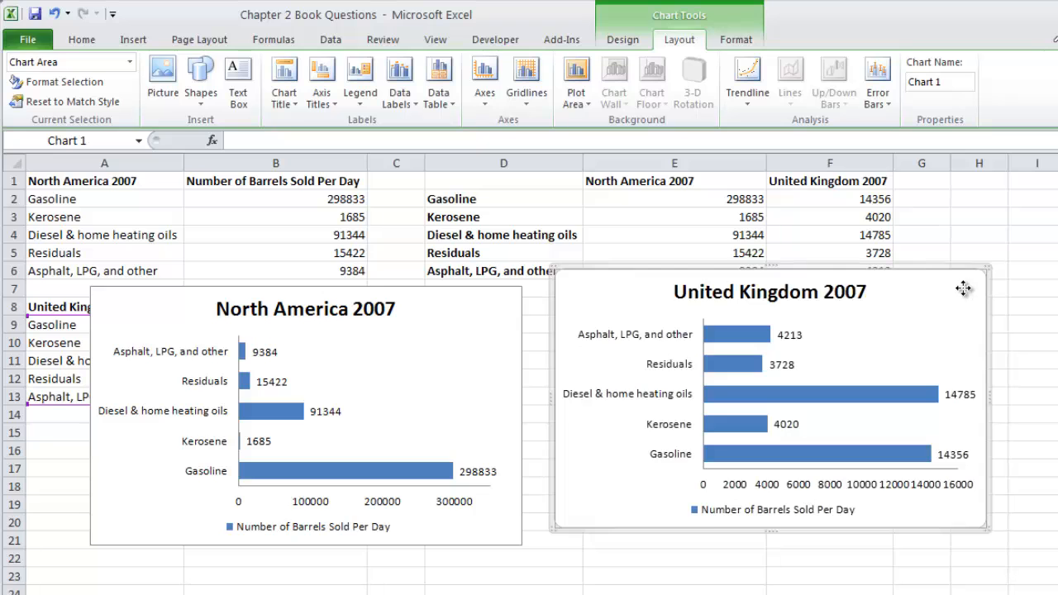
Step: Move the United Kingdom and North America bar charts below the data tables in columns A and B
left_click_drag(958, 295, 427, 434)
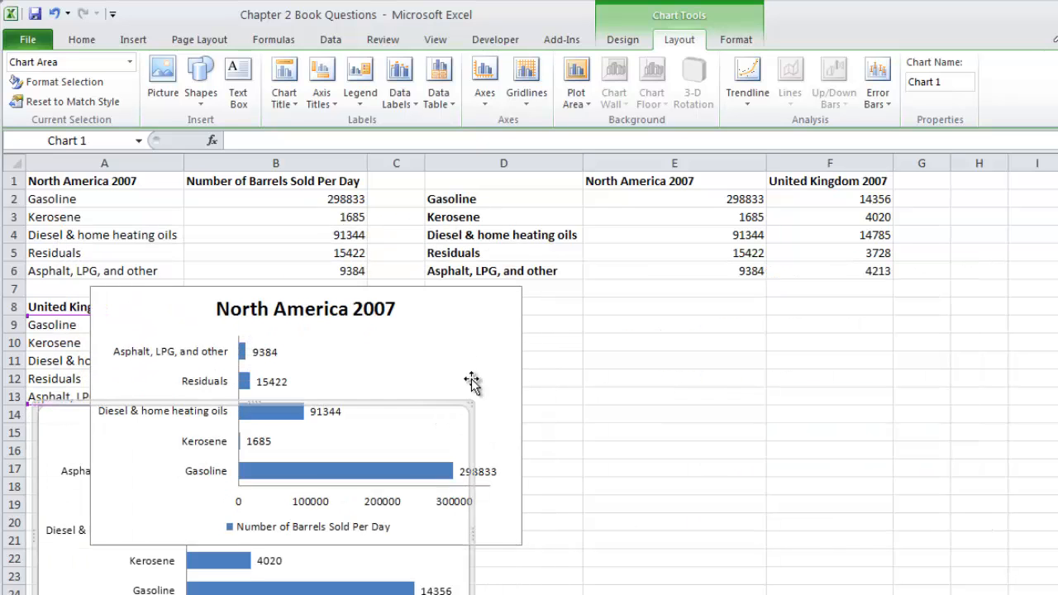
left_click_drag(505, 316, 498, 469)
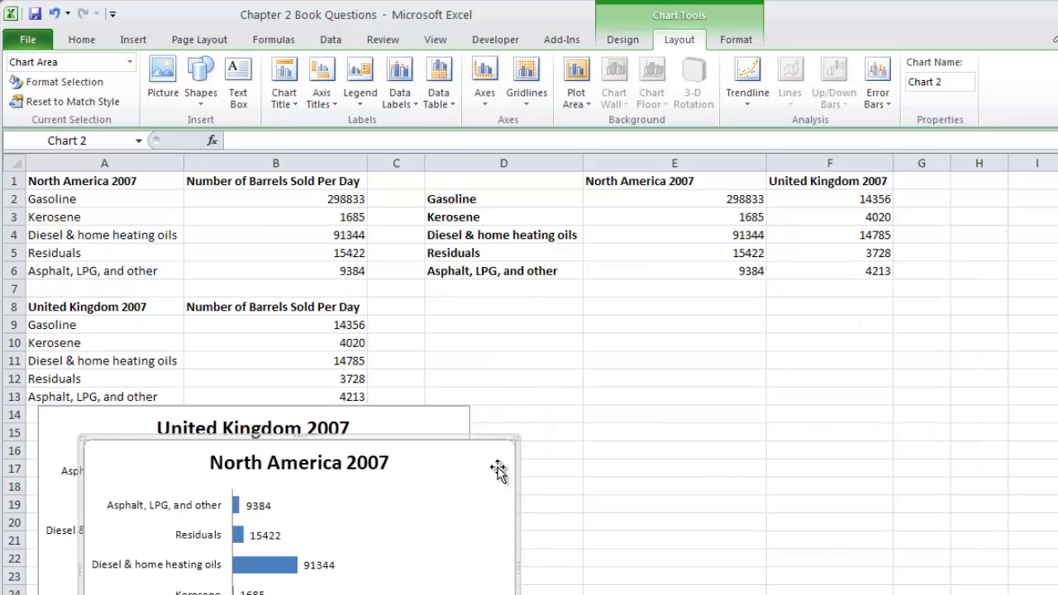
left_click(713, 325)
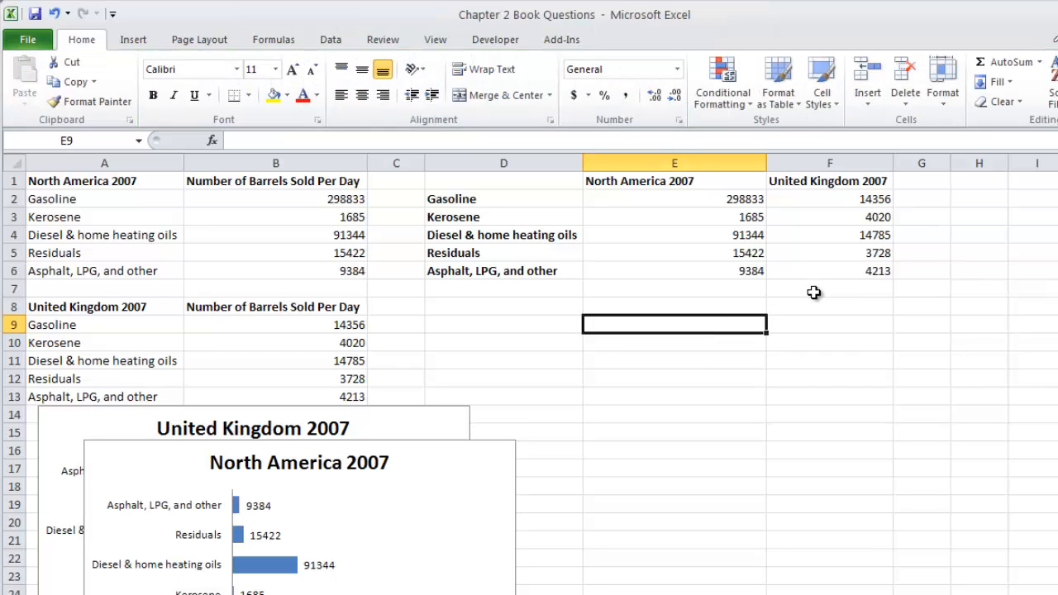
Step: Insert a 2-D clustered column chart of the combined data in D1:F6 and place it below that table
left_click(713, 200)
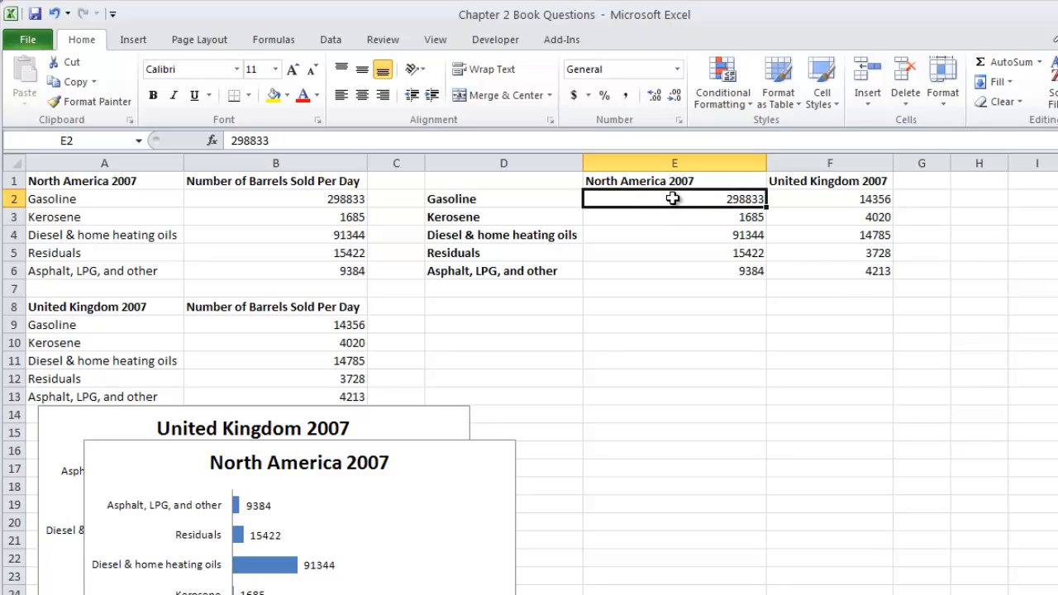
left_click(132, 39)
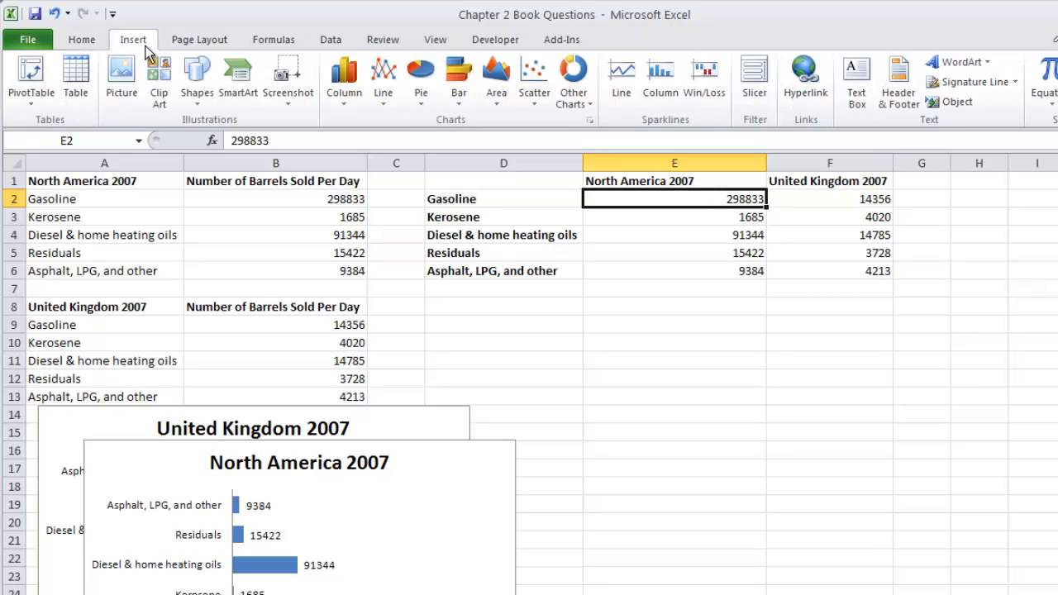
left_click(344, 91)
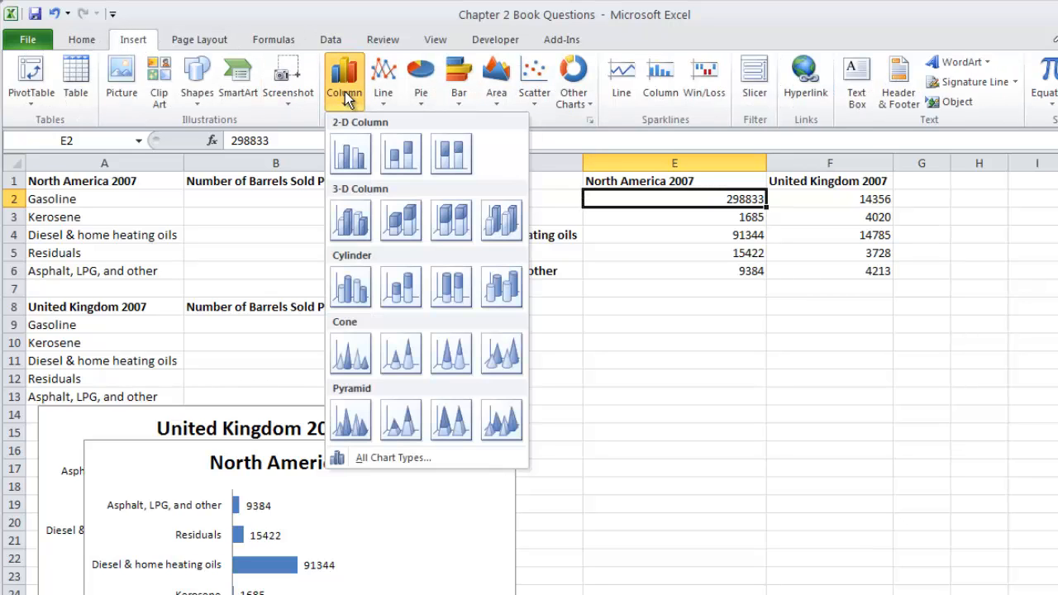
left_click(353, 157)
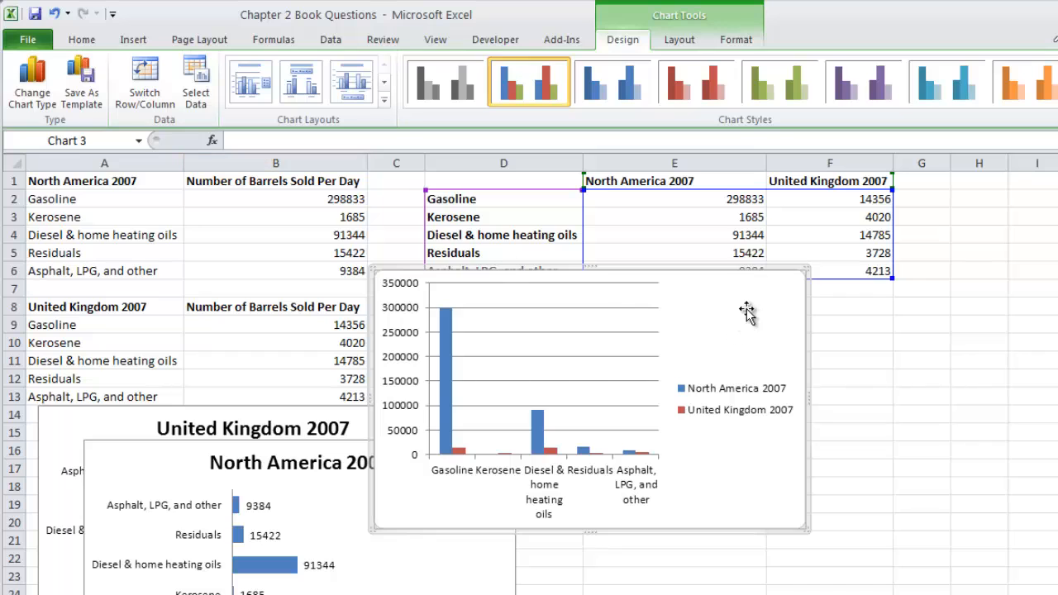
left_click_drag(746, 311, 954, 335)
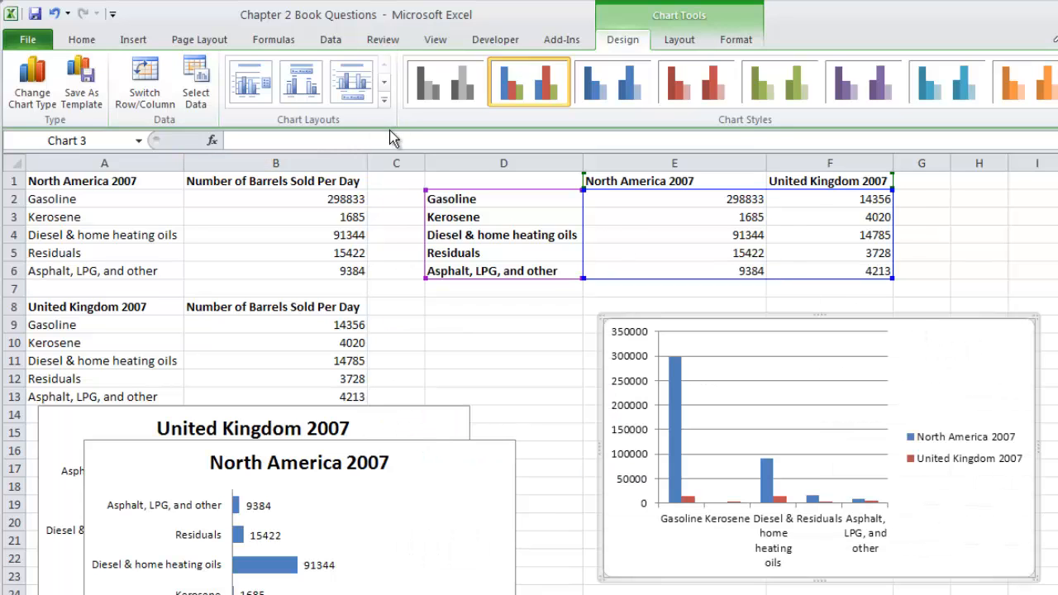
Step: Give the clustered column chart the layout with data labels and a bottom legend, and add the title Number of Barrels Sold Per Day above it
left_click(385, 100)
left_click(251, 131)
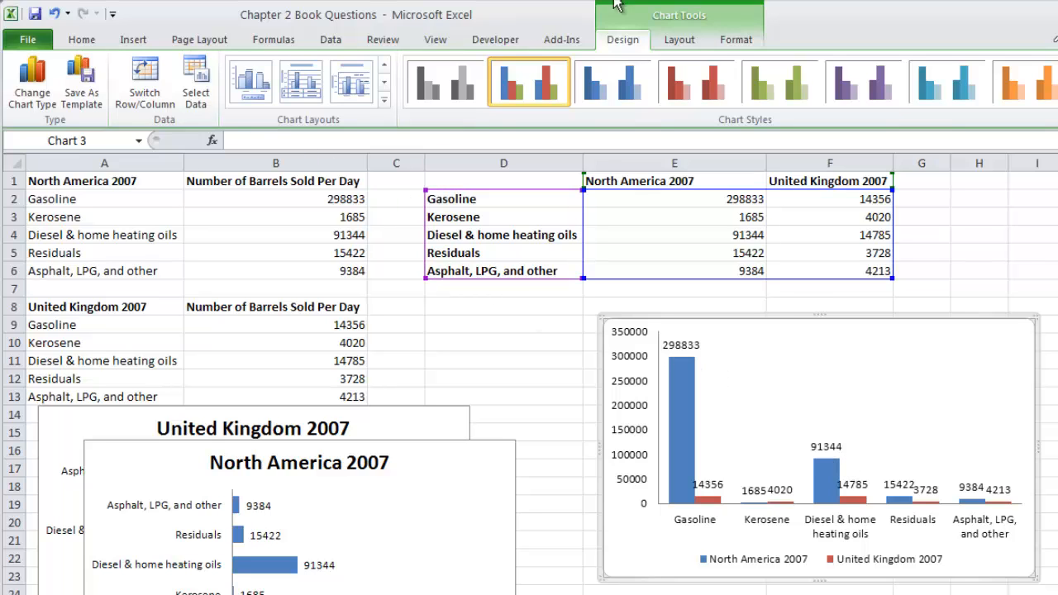
left_click(679, 39)
left_click(285, 104)
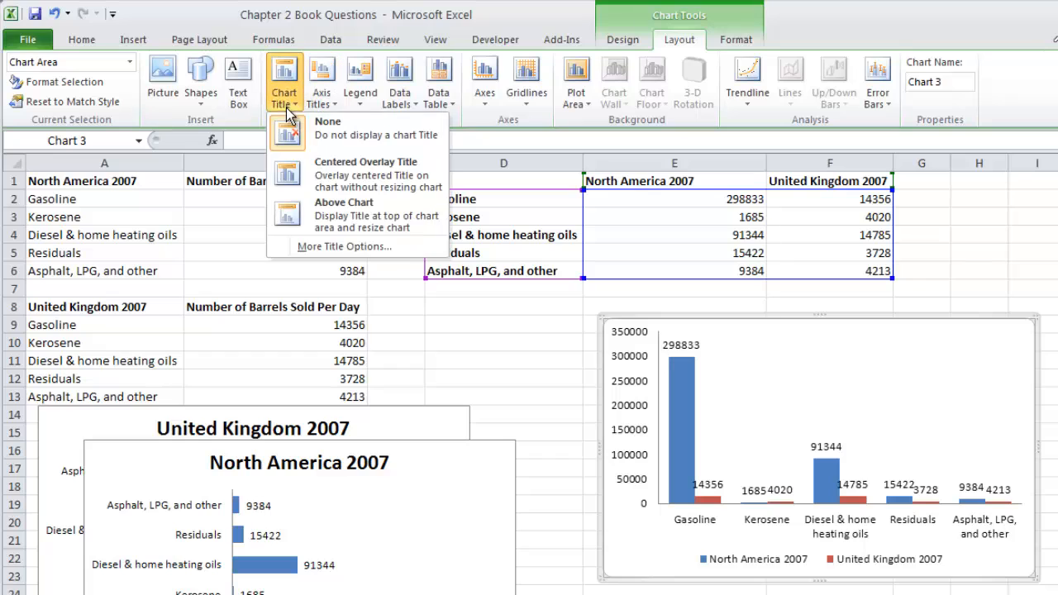
left_click(333, 217)
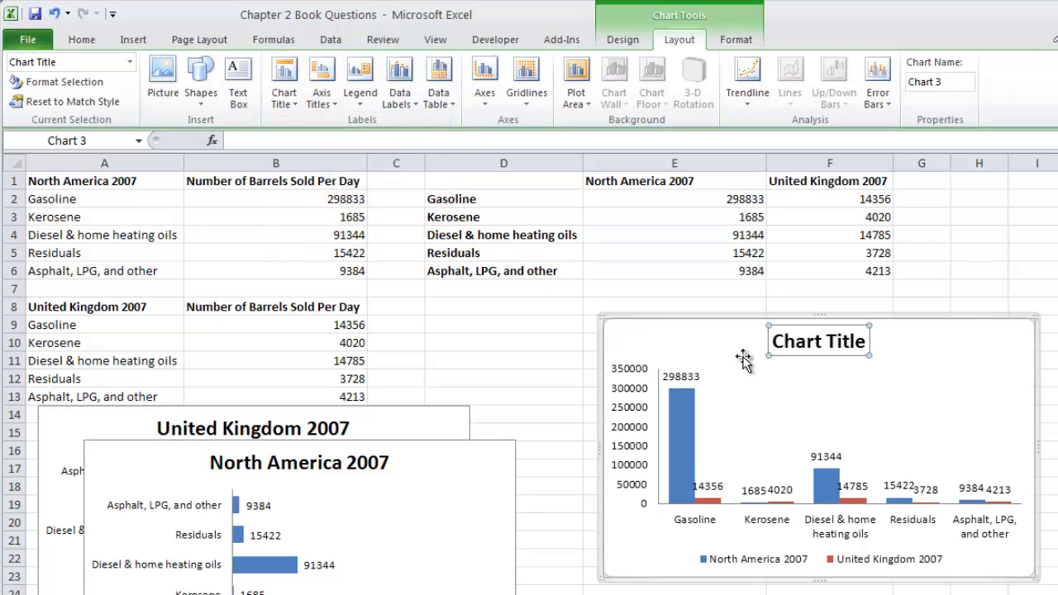
left_click_drag(774, 342, 867, 340)
type("Number")
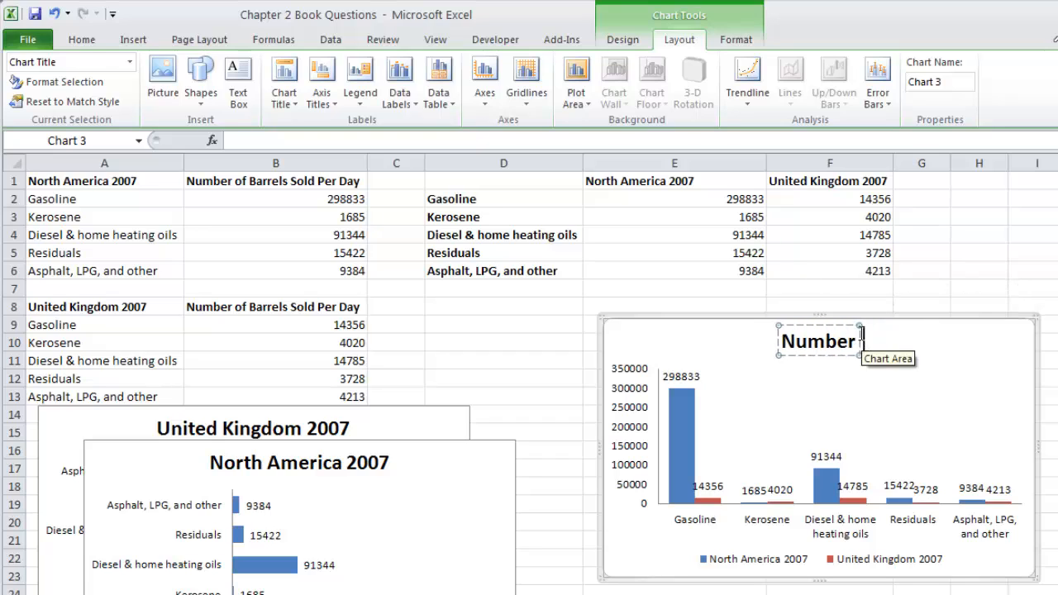
type(" of Barrels Sold")
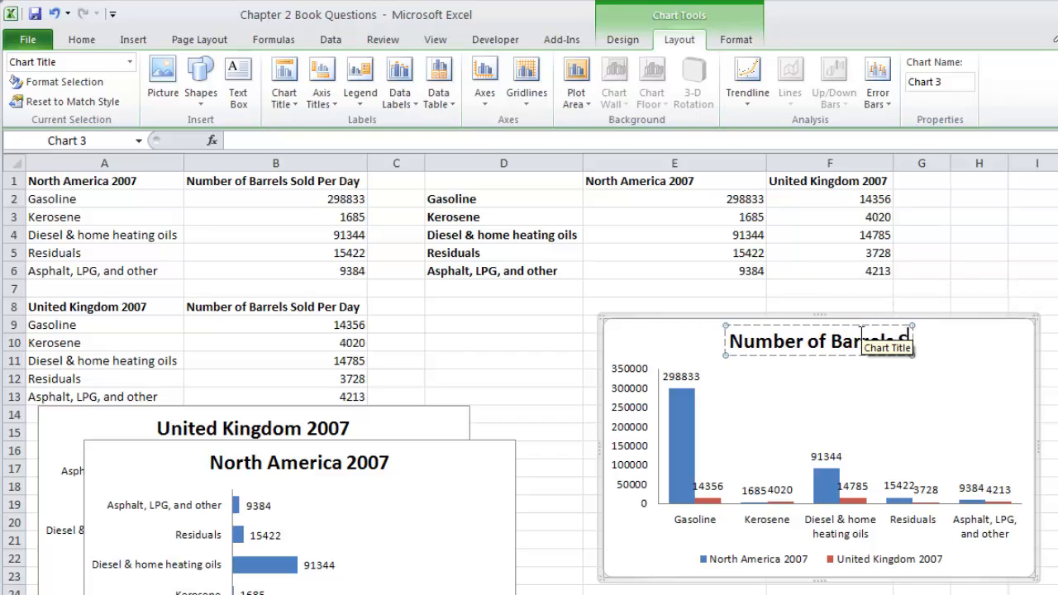
type(" Per Day")
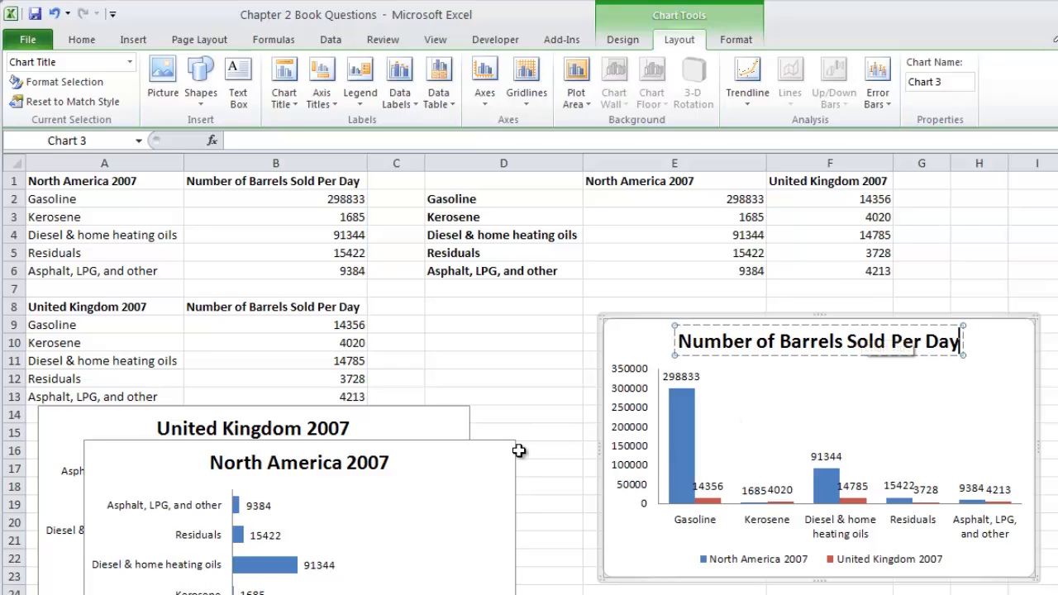
Step: Move the North America 2007 bar chart up beside the combined column chart and open sheet 2-30
mouse_move(474, 461)
left_mouse_down()
mouse_move(472, 405)
mouse_move(493, 332)
left_mouse_up()
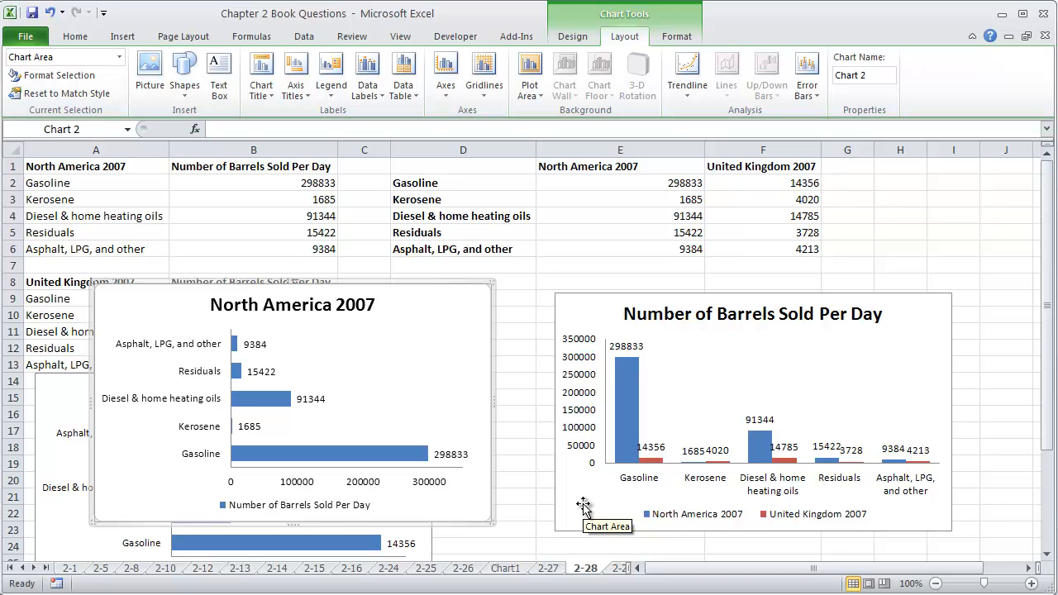
left_click(617, 569)
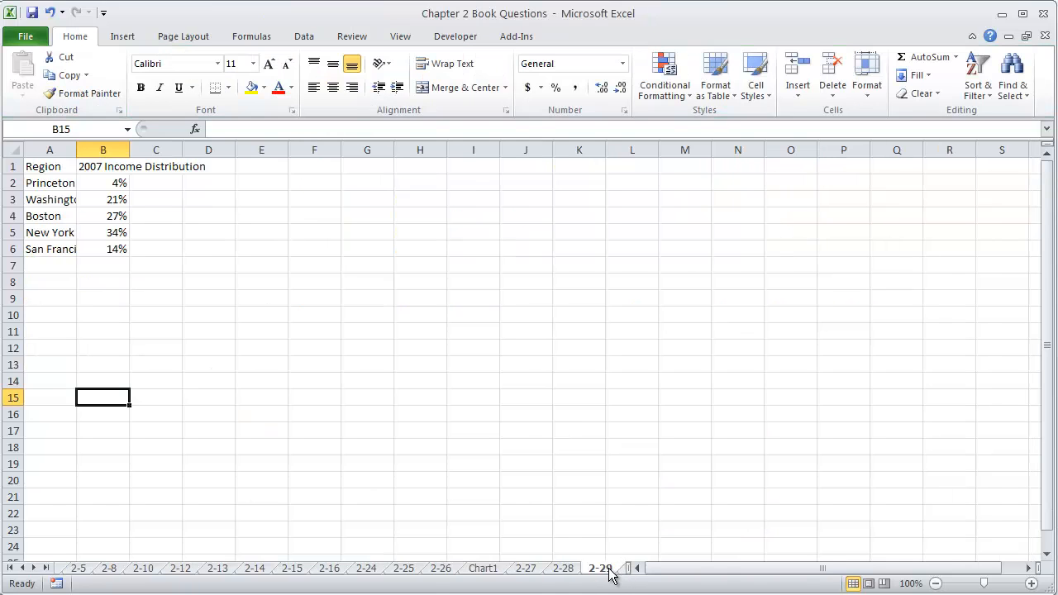
left_click(625, 570)
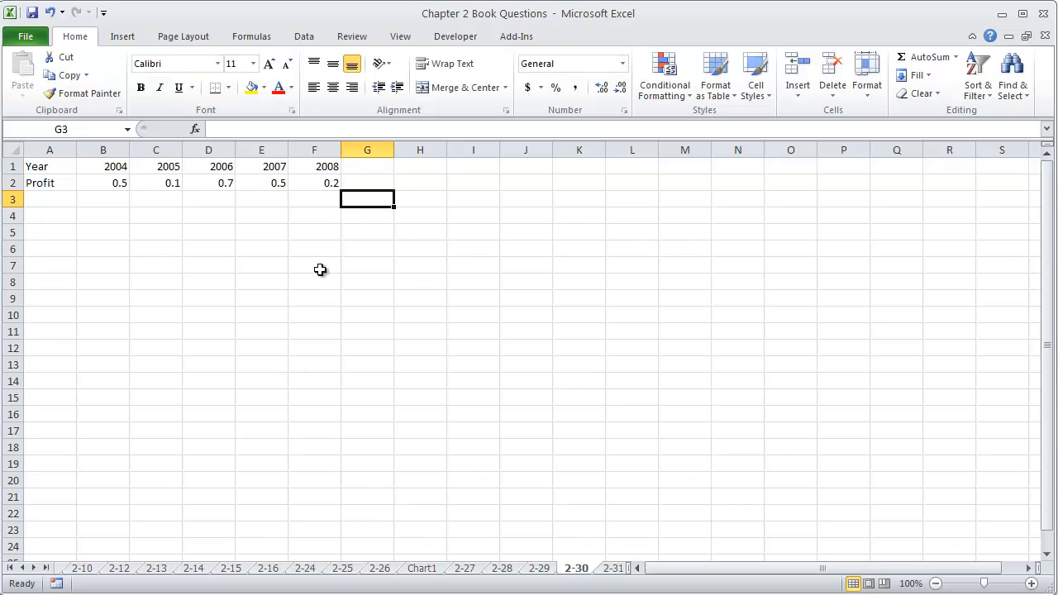
left_click(156, 212)
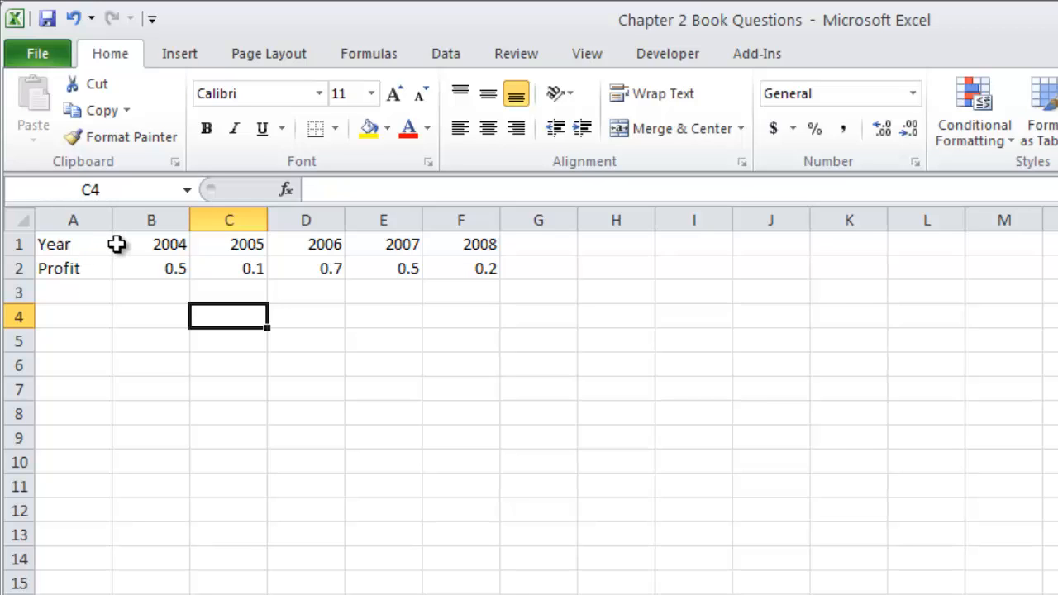
left_click_drag(108, 242, 472, 266)
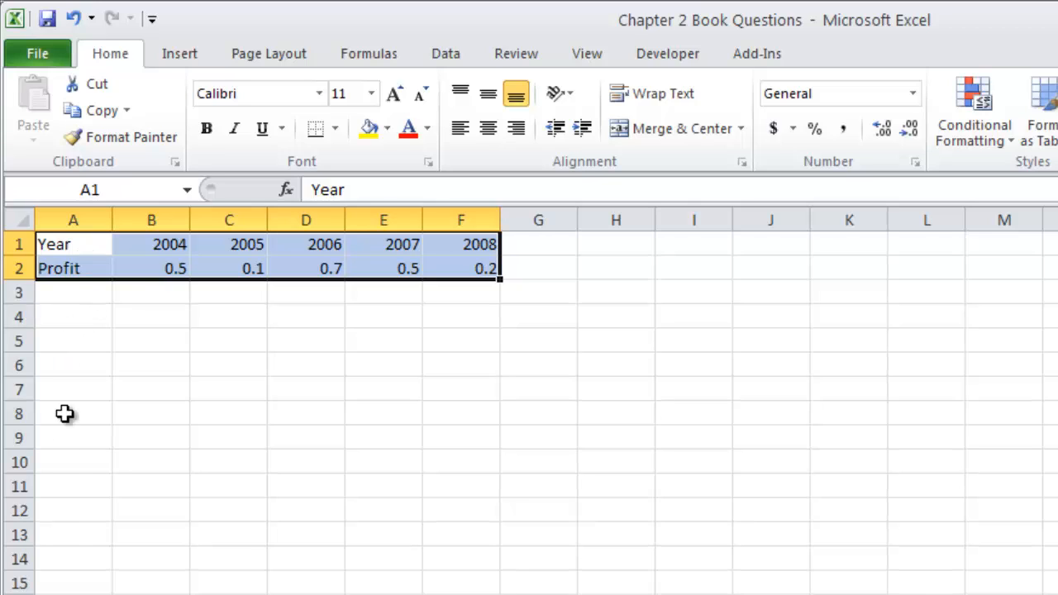
left_click(156, 268)
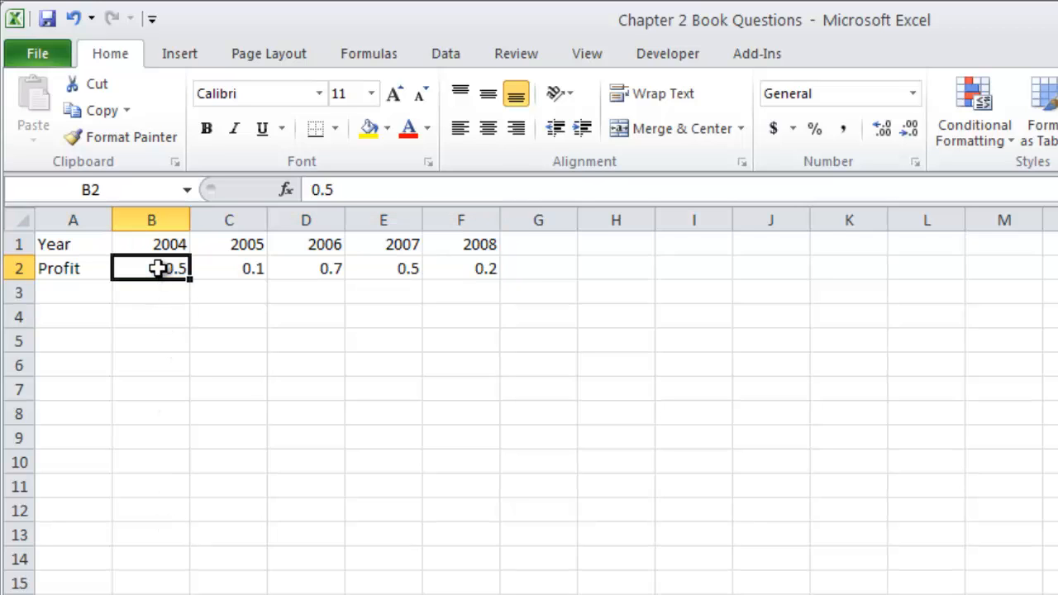
left_click(157, 245)
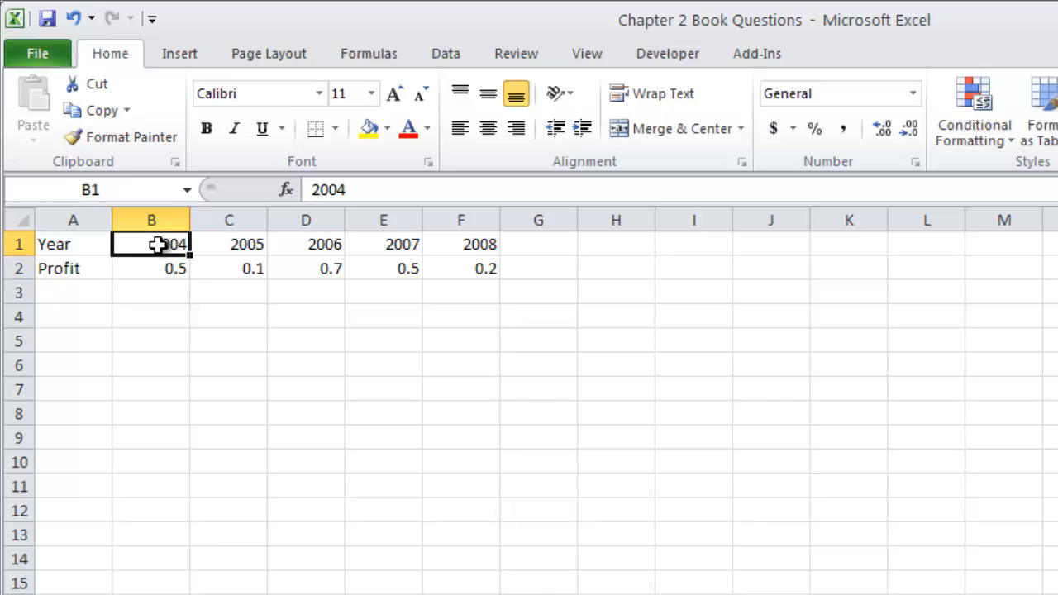
Step: Copy the Year and Profit rows in A1:F2 and paste them transposed starting at cell A4
left_click_drag(52, 244, 485, 265)
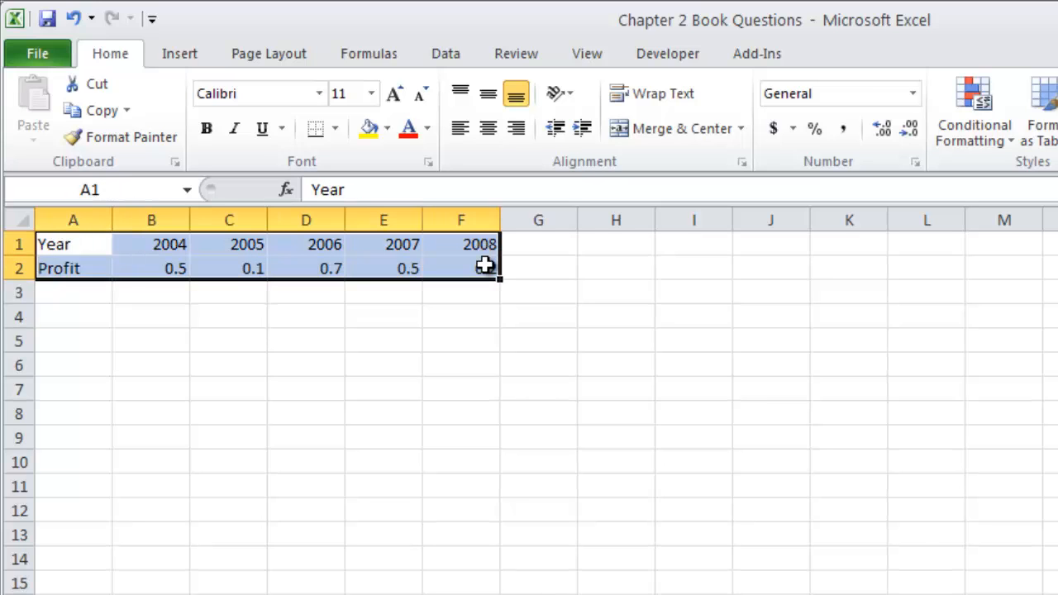
key("ctrl+c")
left_click(85, 315)
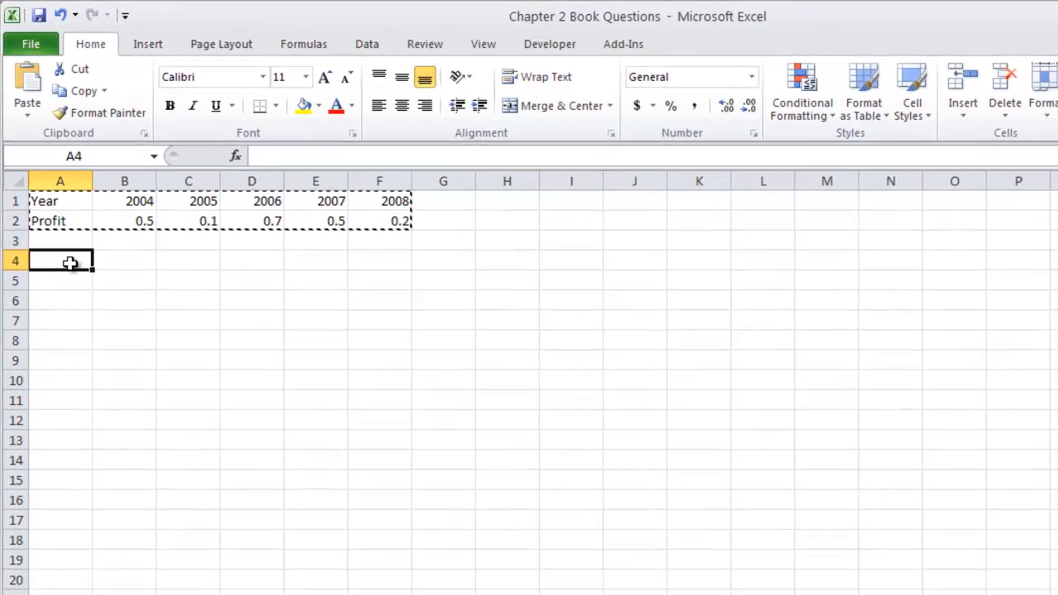
right_click(82, 303)
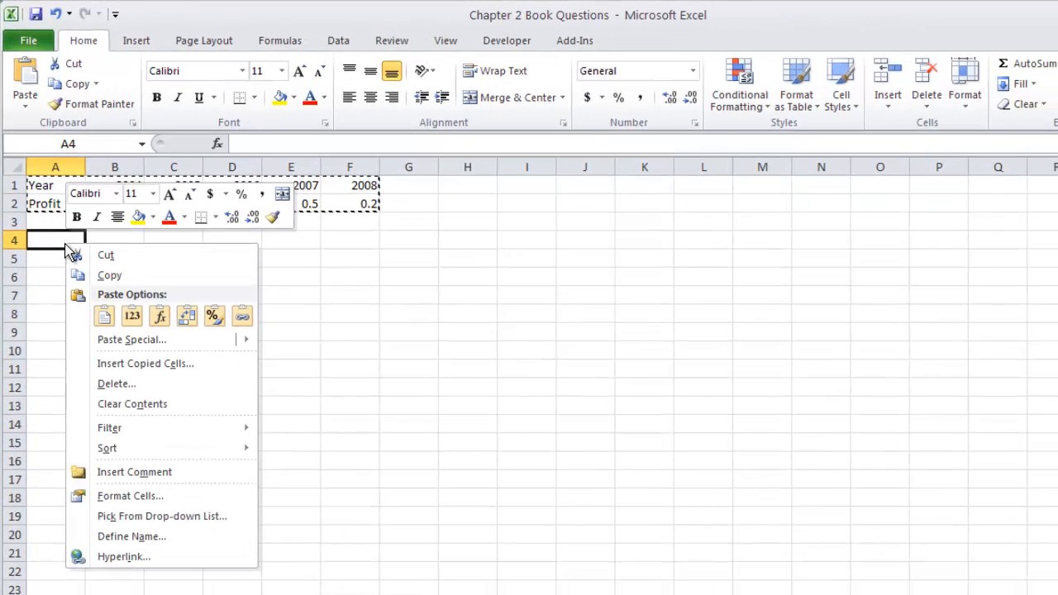
mouse_move(124, 342)
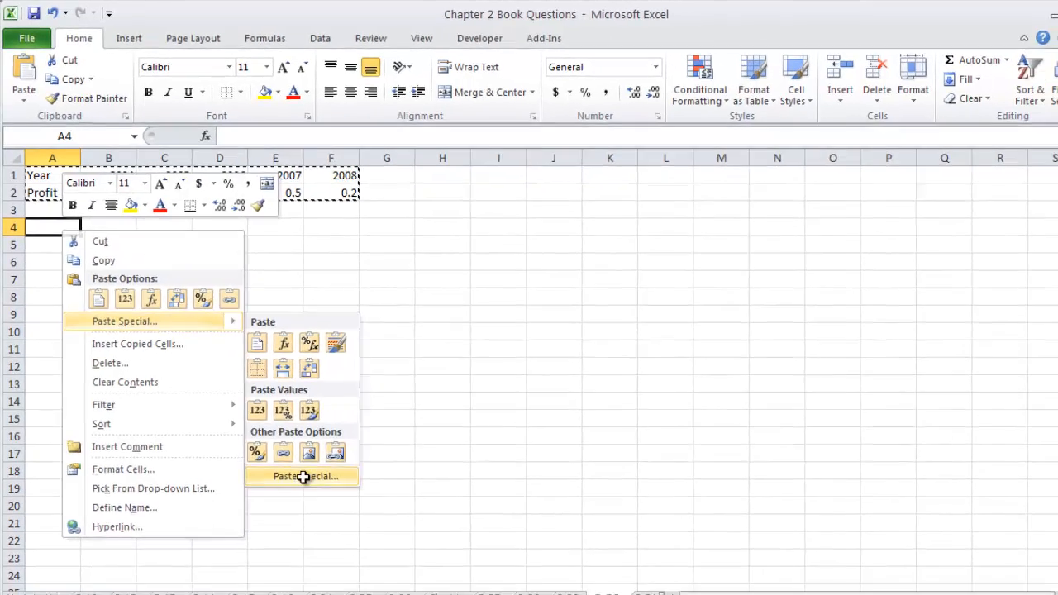
left_click(322, 503)
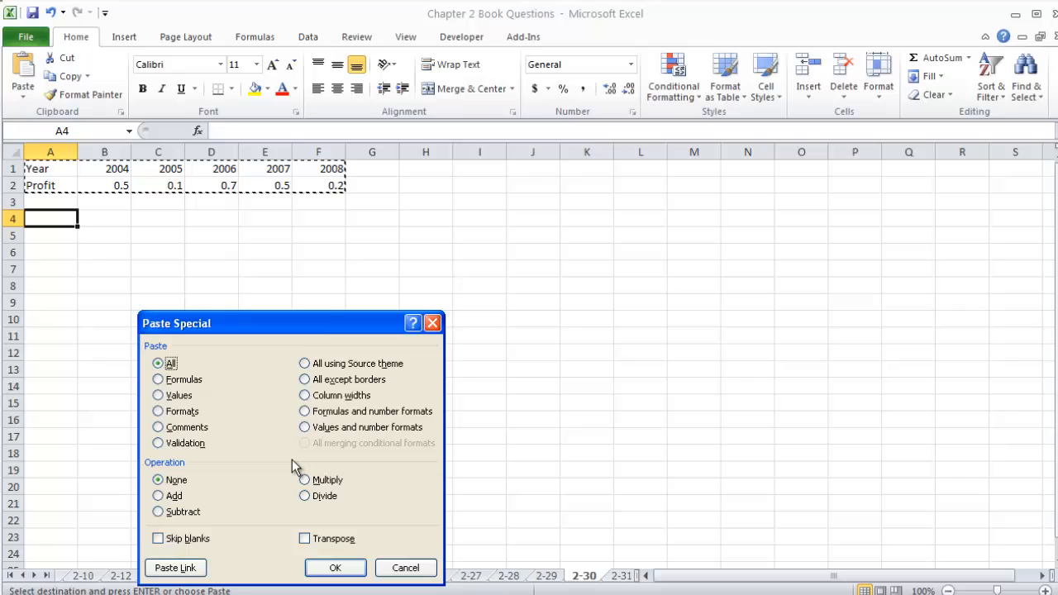
left_click(305, 538)
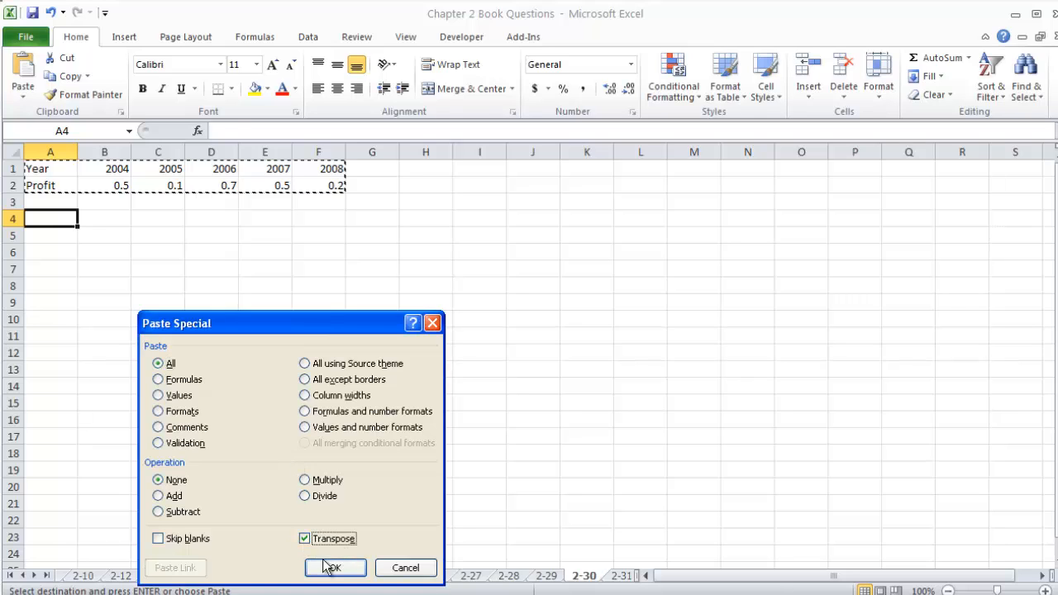
left_click(326, 567)
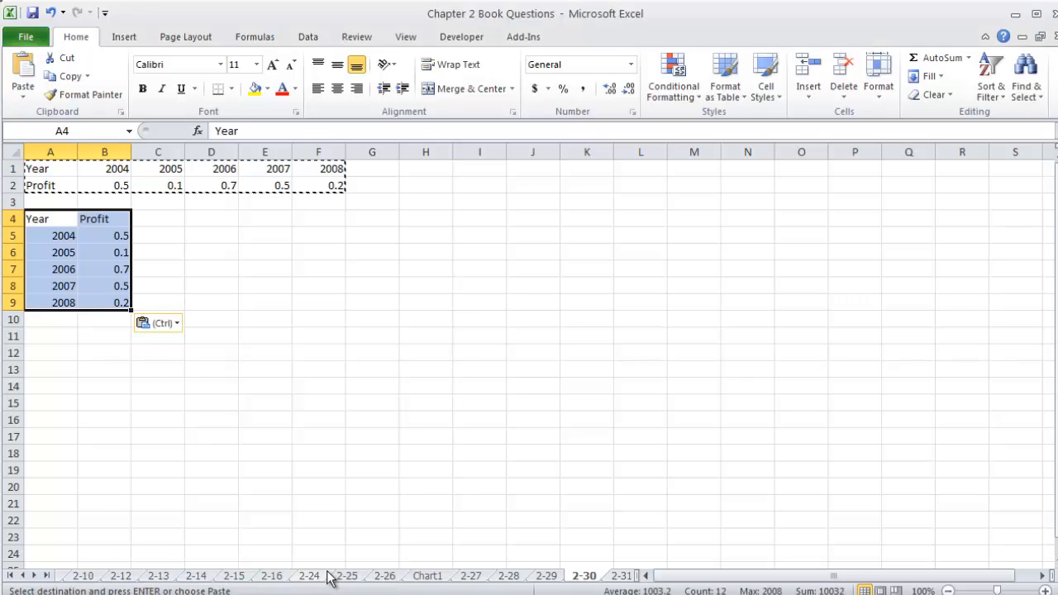
Step: Try a 2-D line chart of the whole transposed Year and Profit table in A4:B9 and delete it
left_click(105, 240)
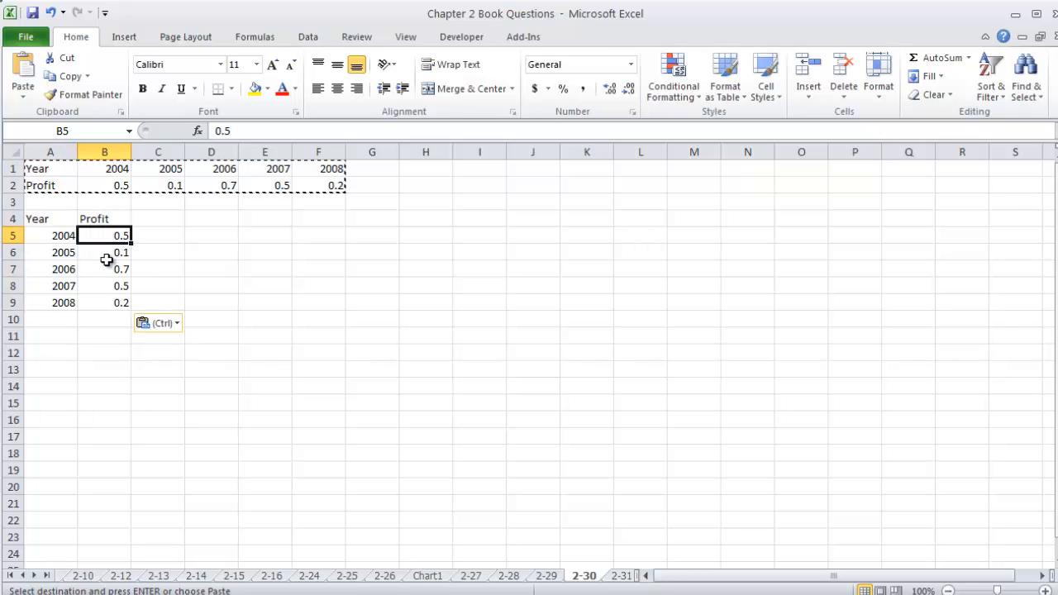
left_click(125, 38)
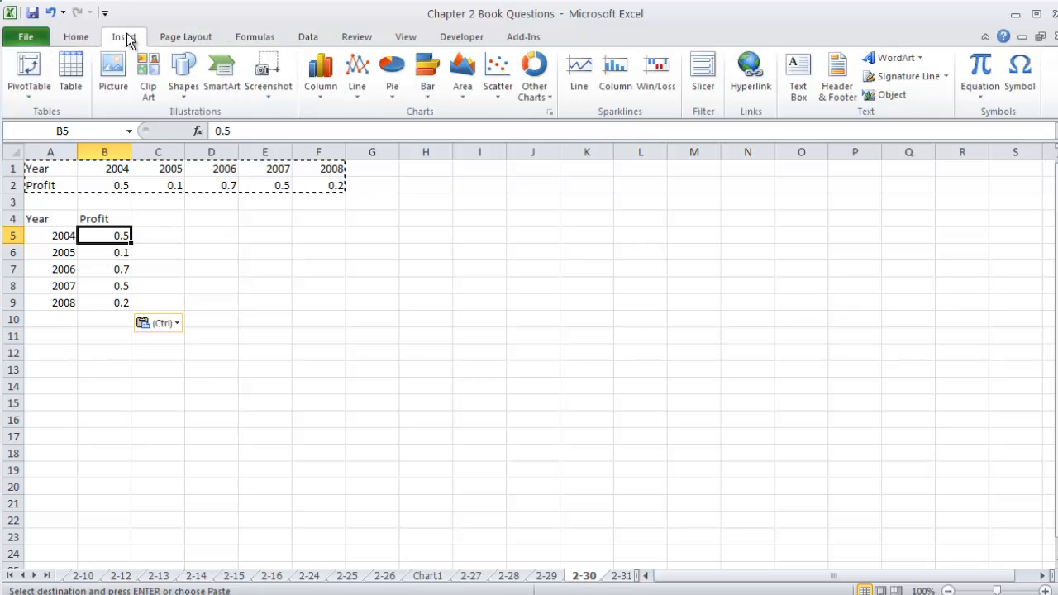
left_click(360, 95)
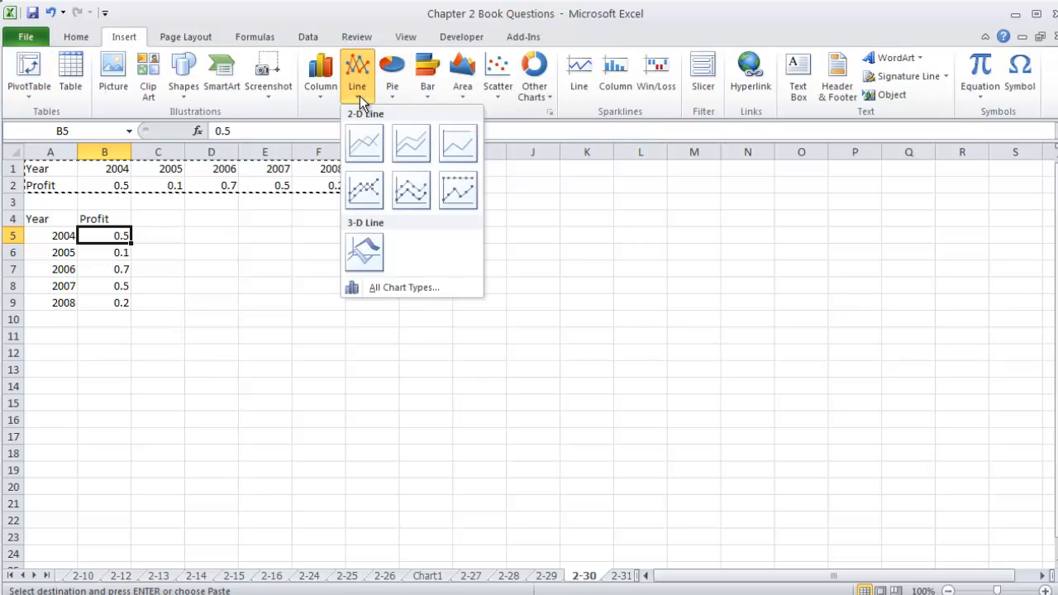
left_click(366, 146)
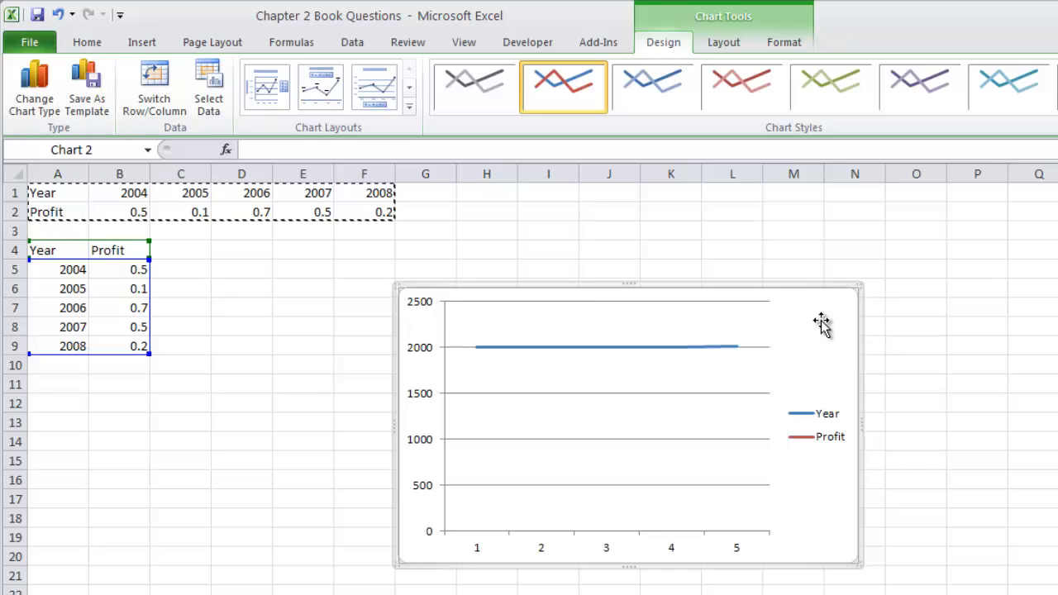
key("Delete")
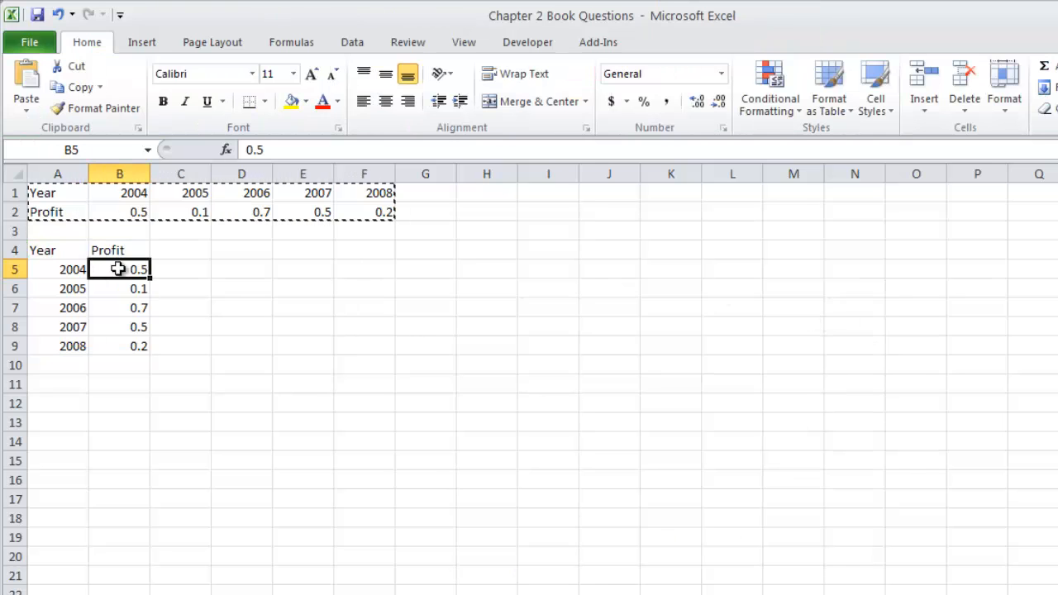
Step: Insert a 2-D line chart of only the profit values in B5:B9
left_click_drag(116, 270, 113, 342)
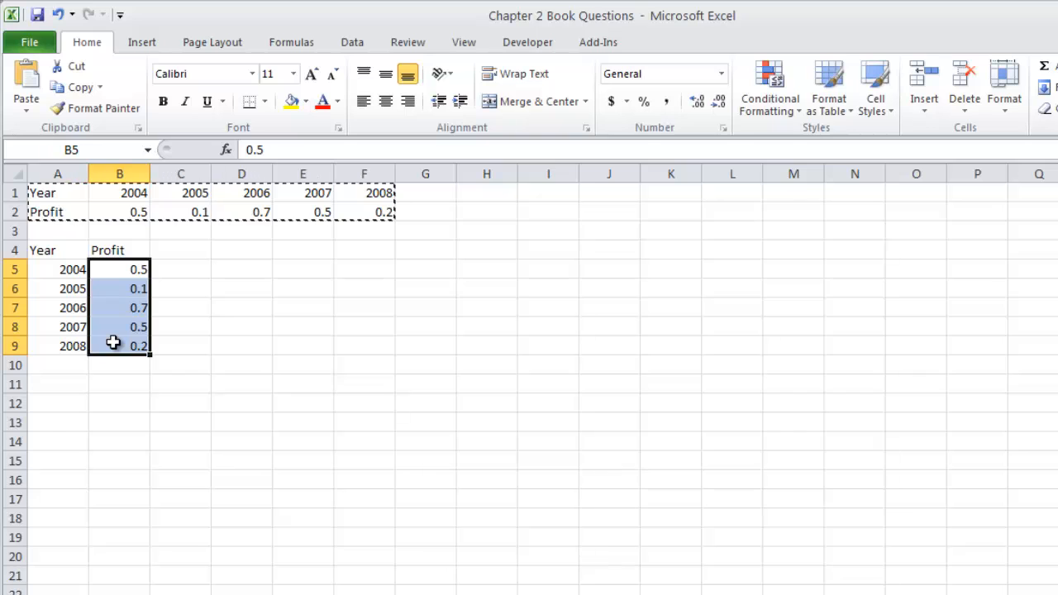
left_click(147, 45)
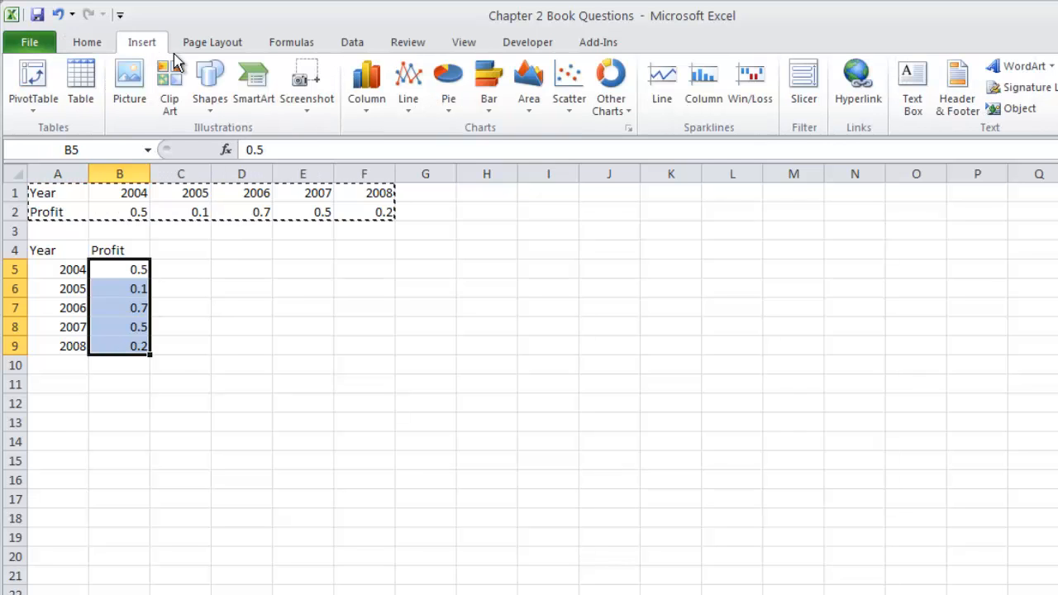
left_click(408, 87)
left_click(418, 161)
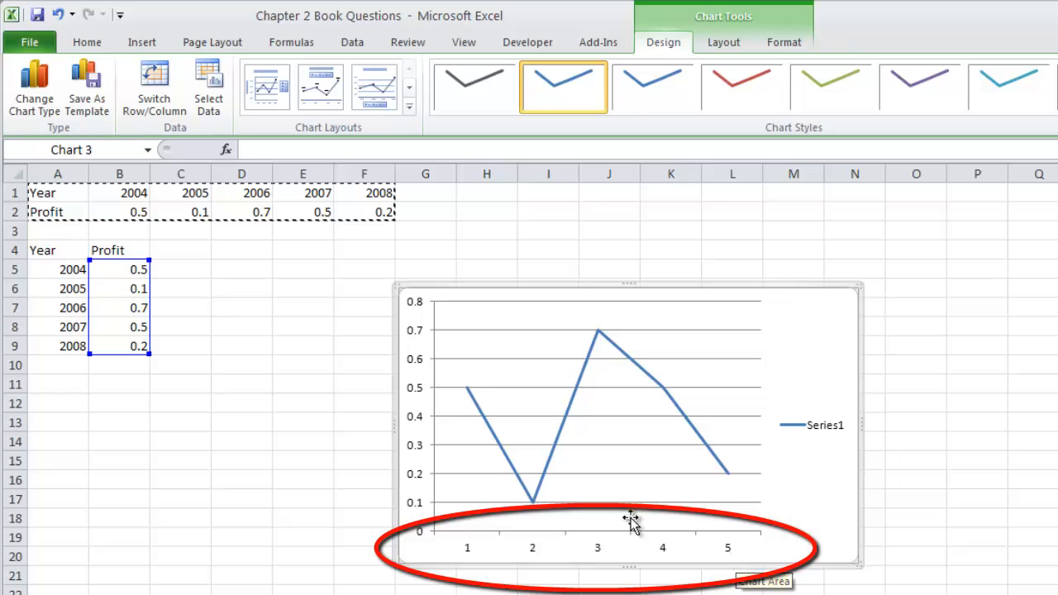
Step: Use the years in A5:A9 as the line chart's horizontal axis labels and delete its legend
left_click(217, 97)
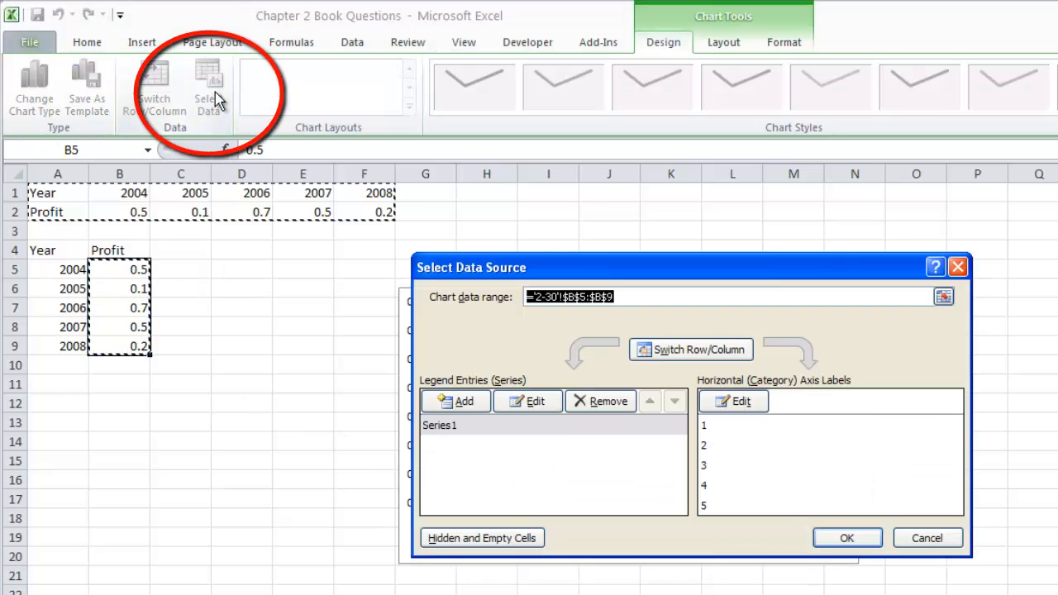
left_click(744, 402)
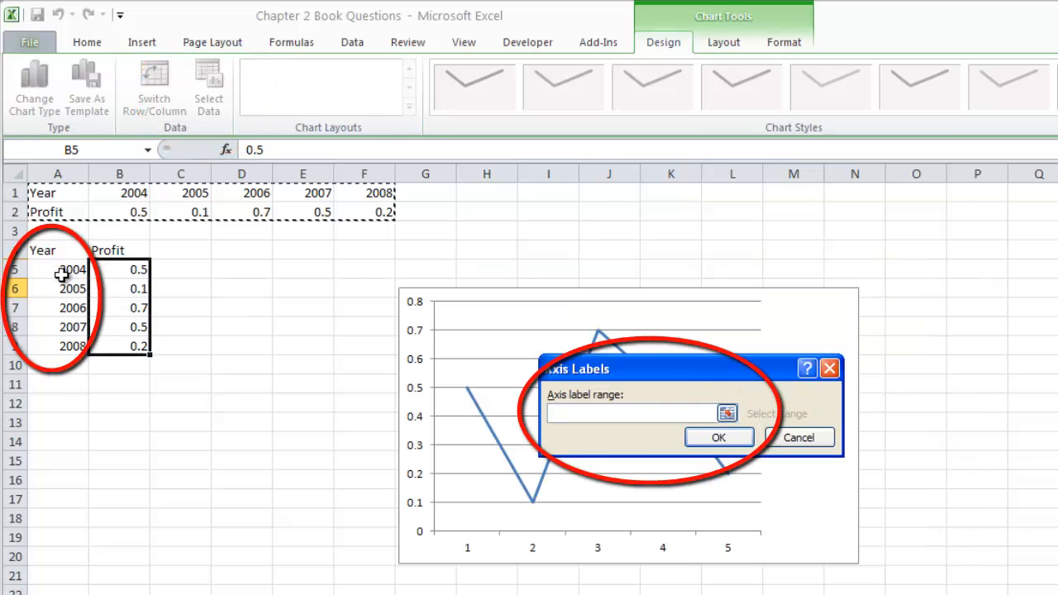
left_click_drag(62, 275, 52, 341)
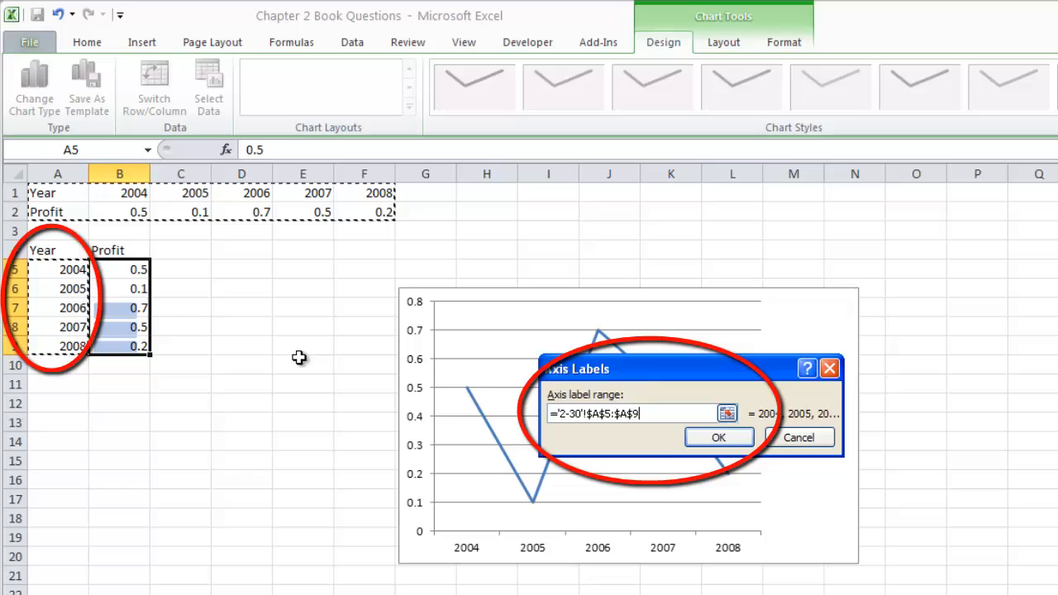
left_click(721, 438)
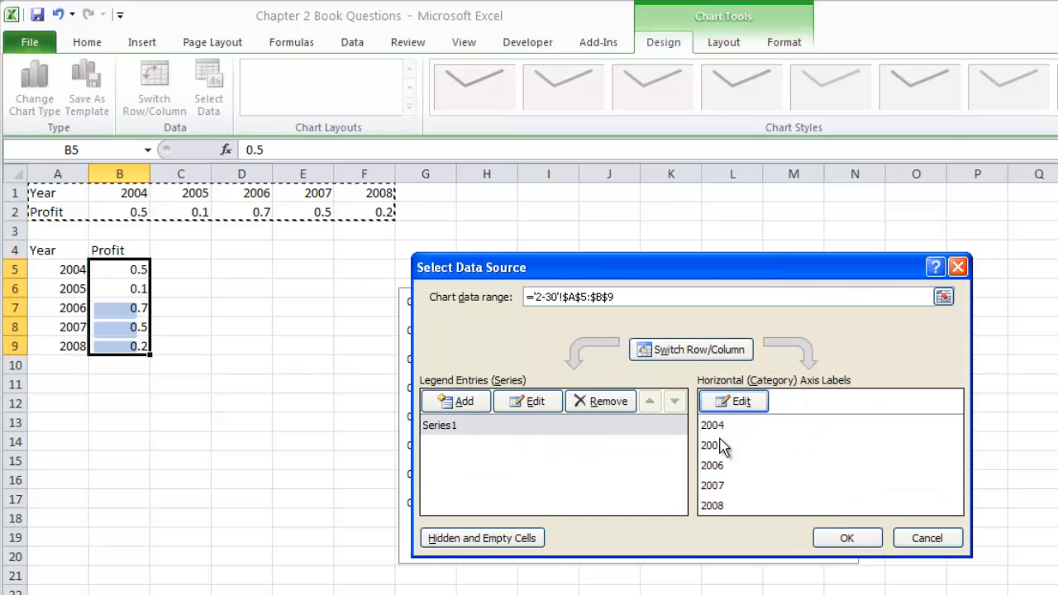
left_click(841, 538)
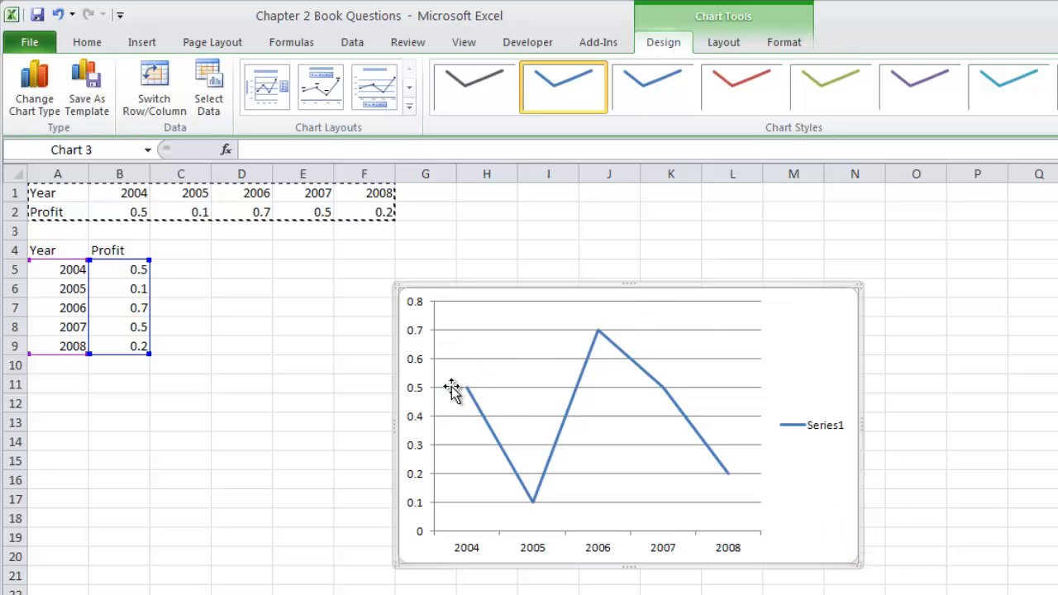
left_click(820, 425)
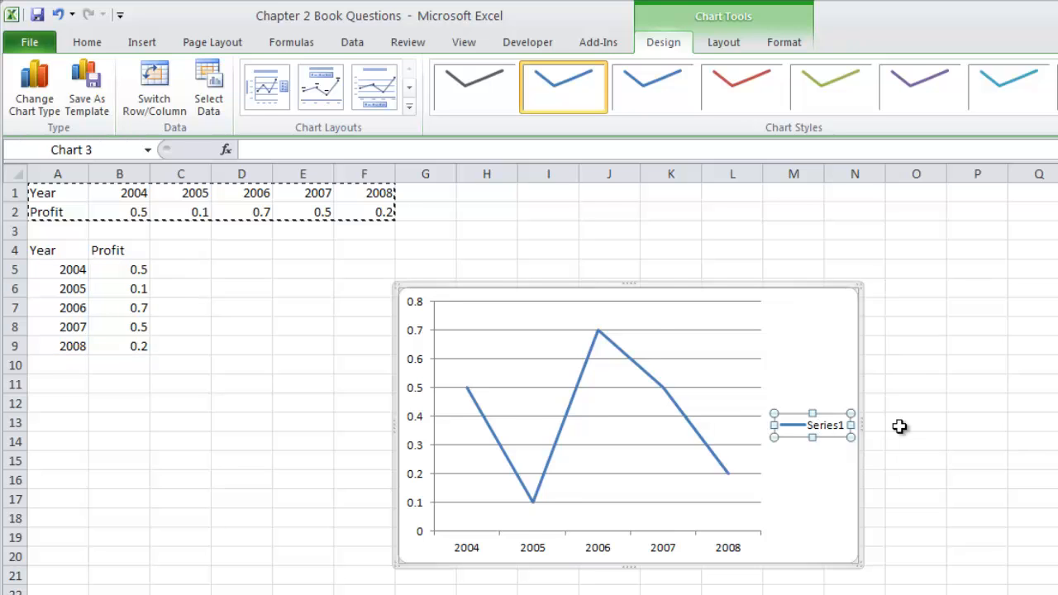
key("Delete")
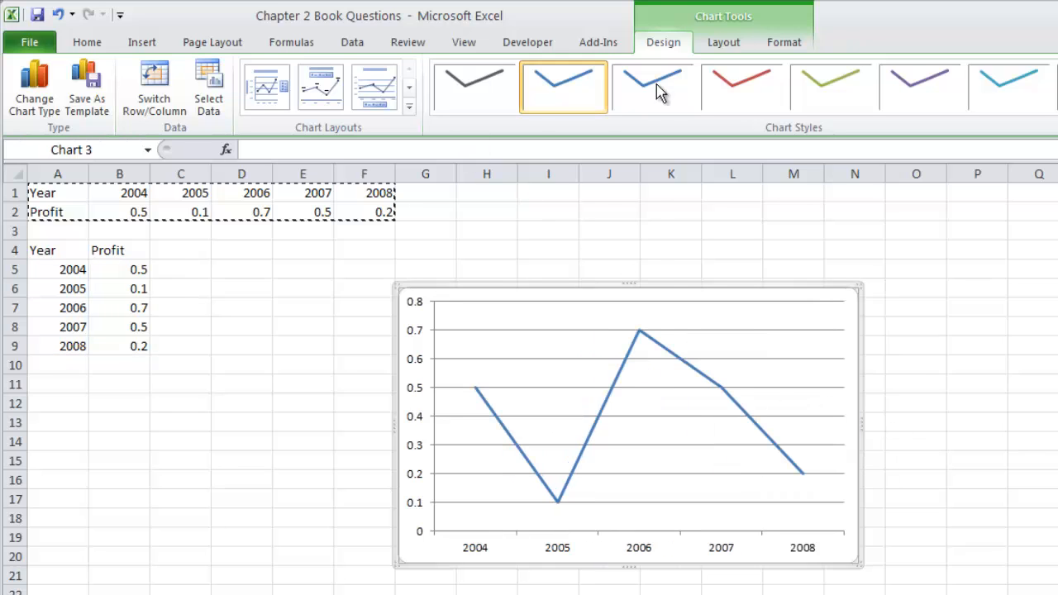
Step: Add a title above the profit line chart reading "Profit Over Time"
left_click(723, 42)
left_click(301, 104)
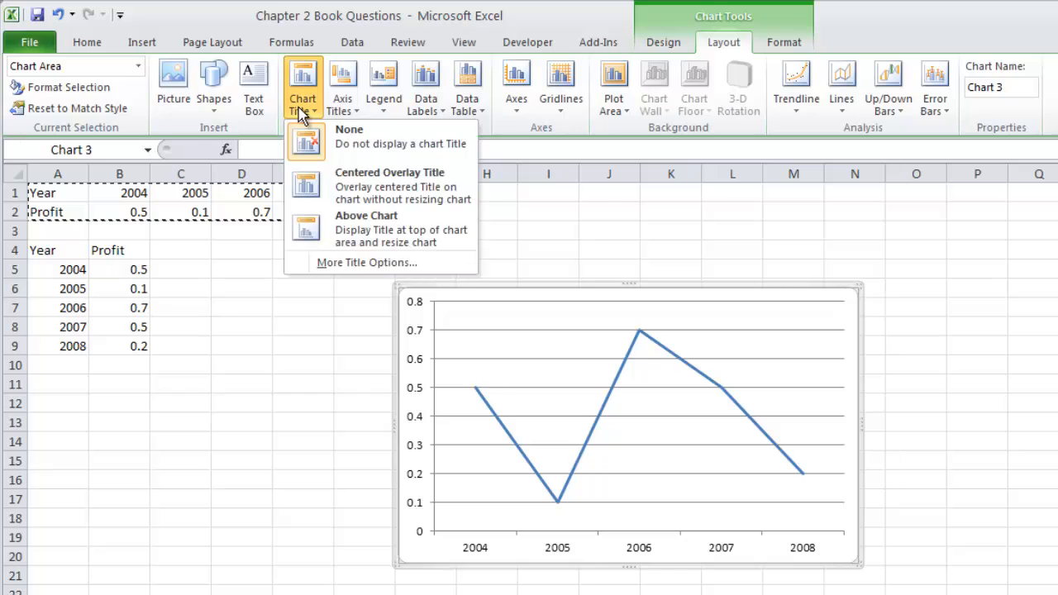
left_click(368, 232)
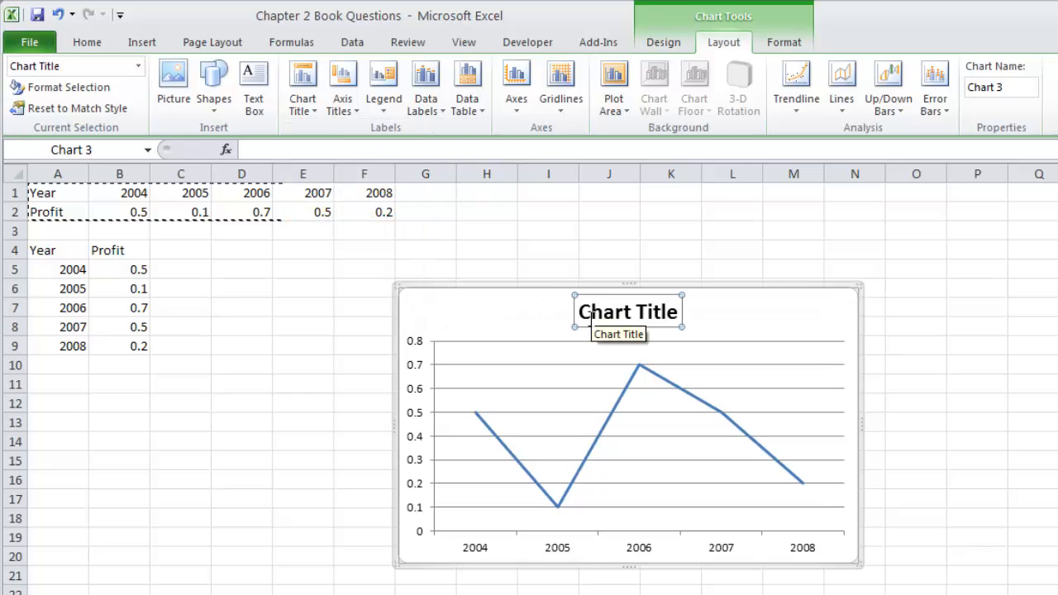
type("Pro")
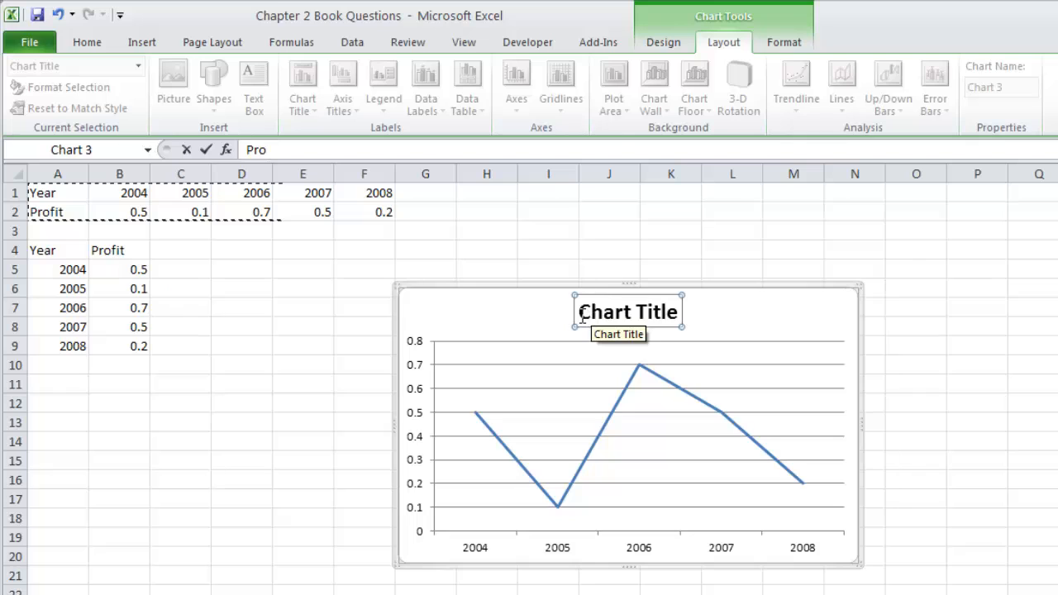
key("Return")
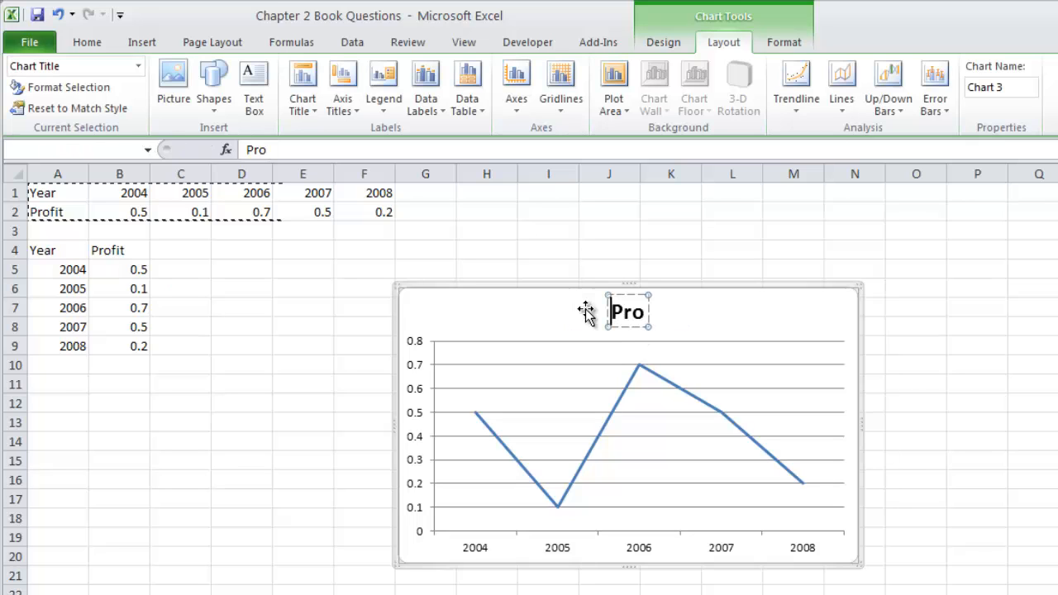
type("fit")
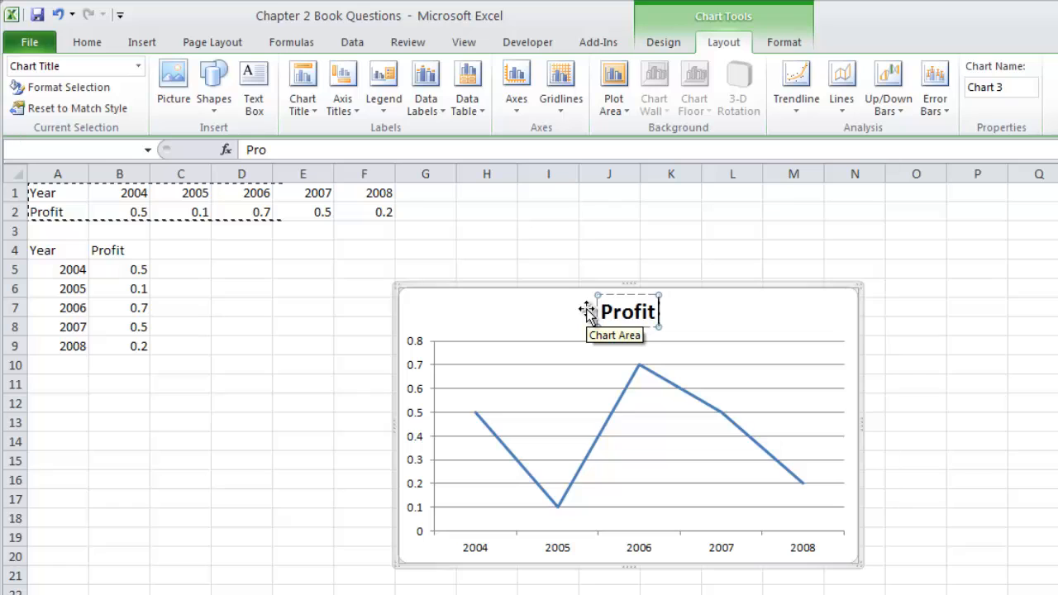
type(" Over Time")
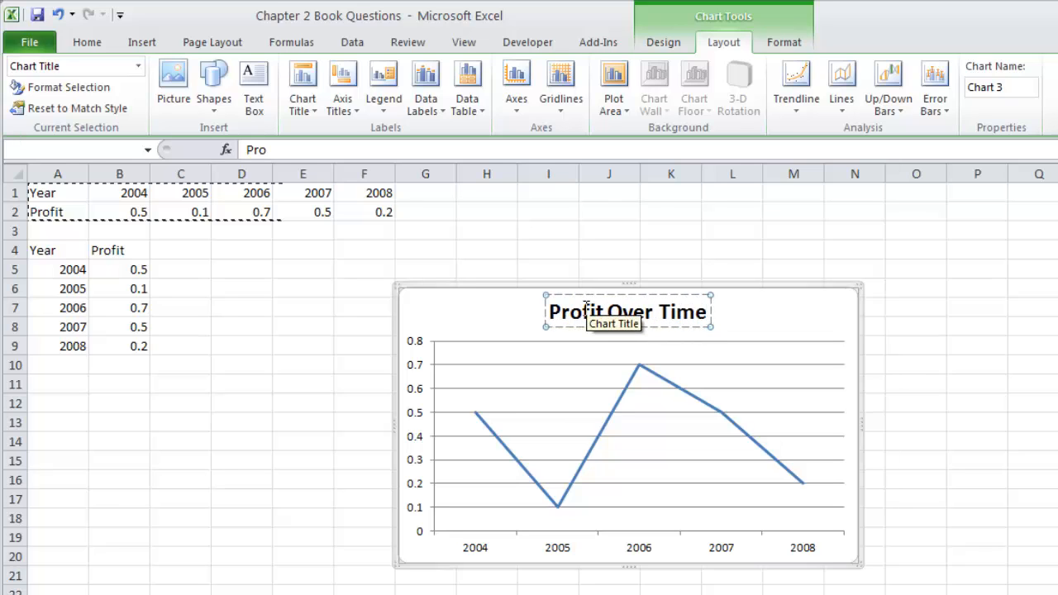
left_click(973, 368)
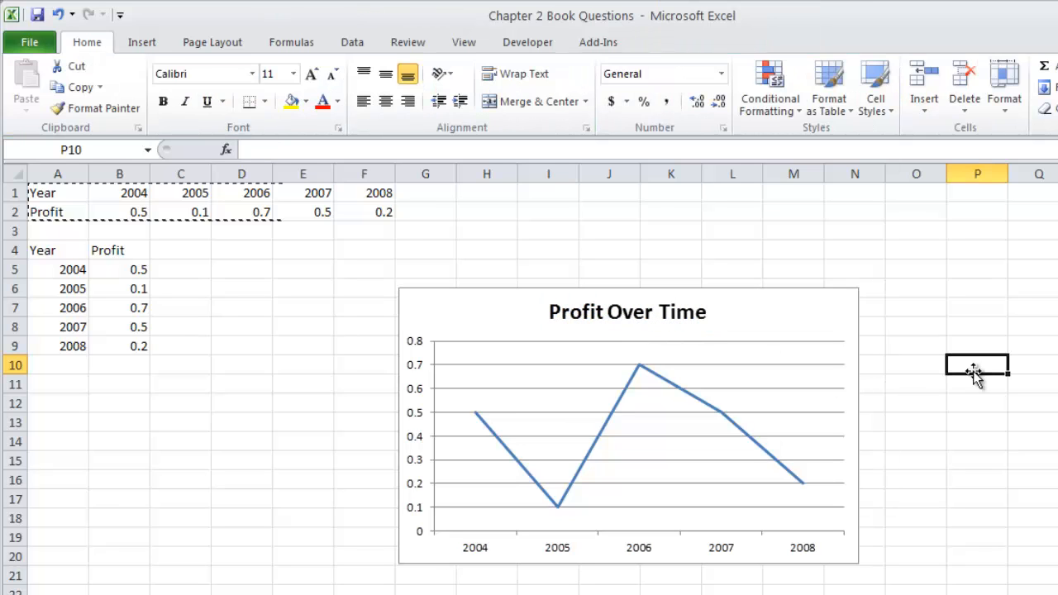